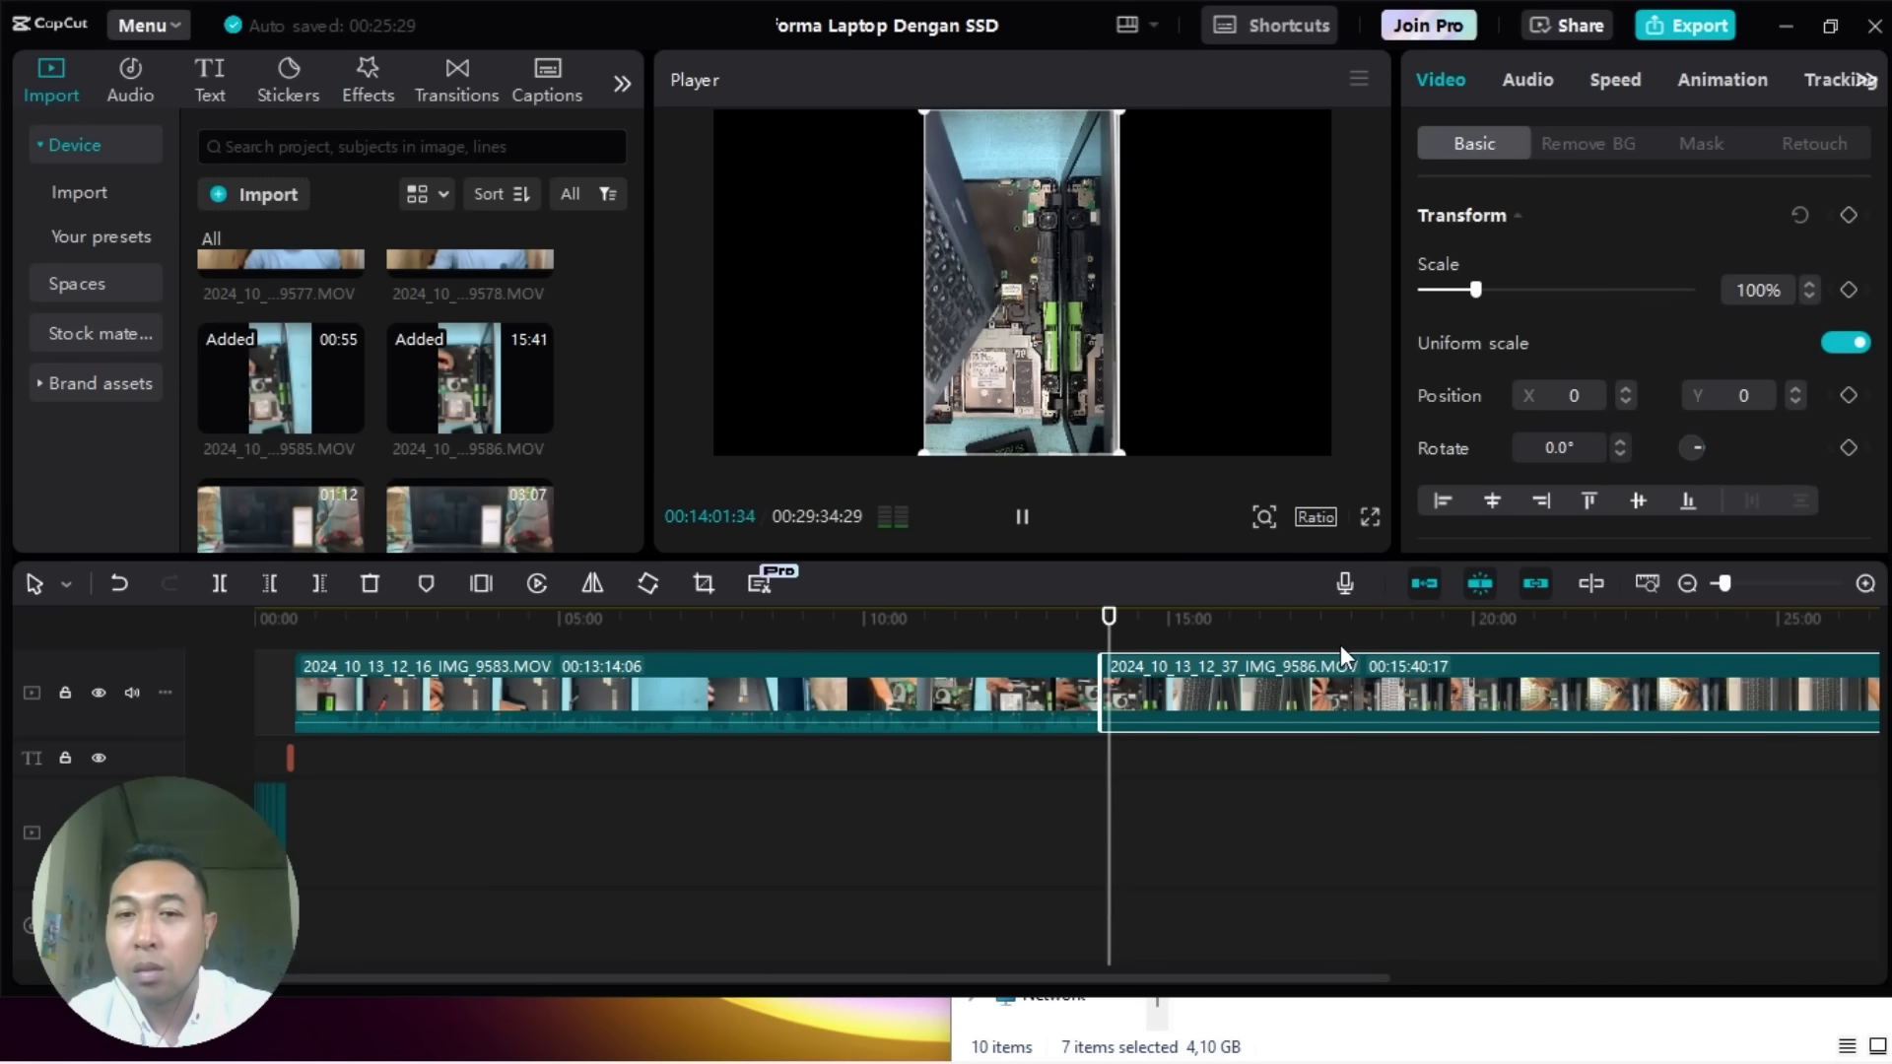
# Step: Rotate the IMG_9586 clip to 270° and scale it to 178% so it fills the frame
pyautogui.press('space')
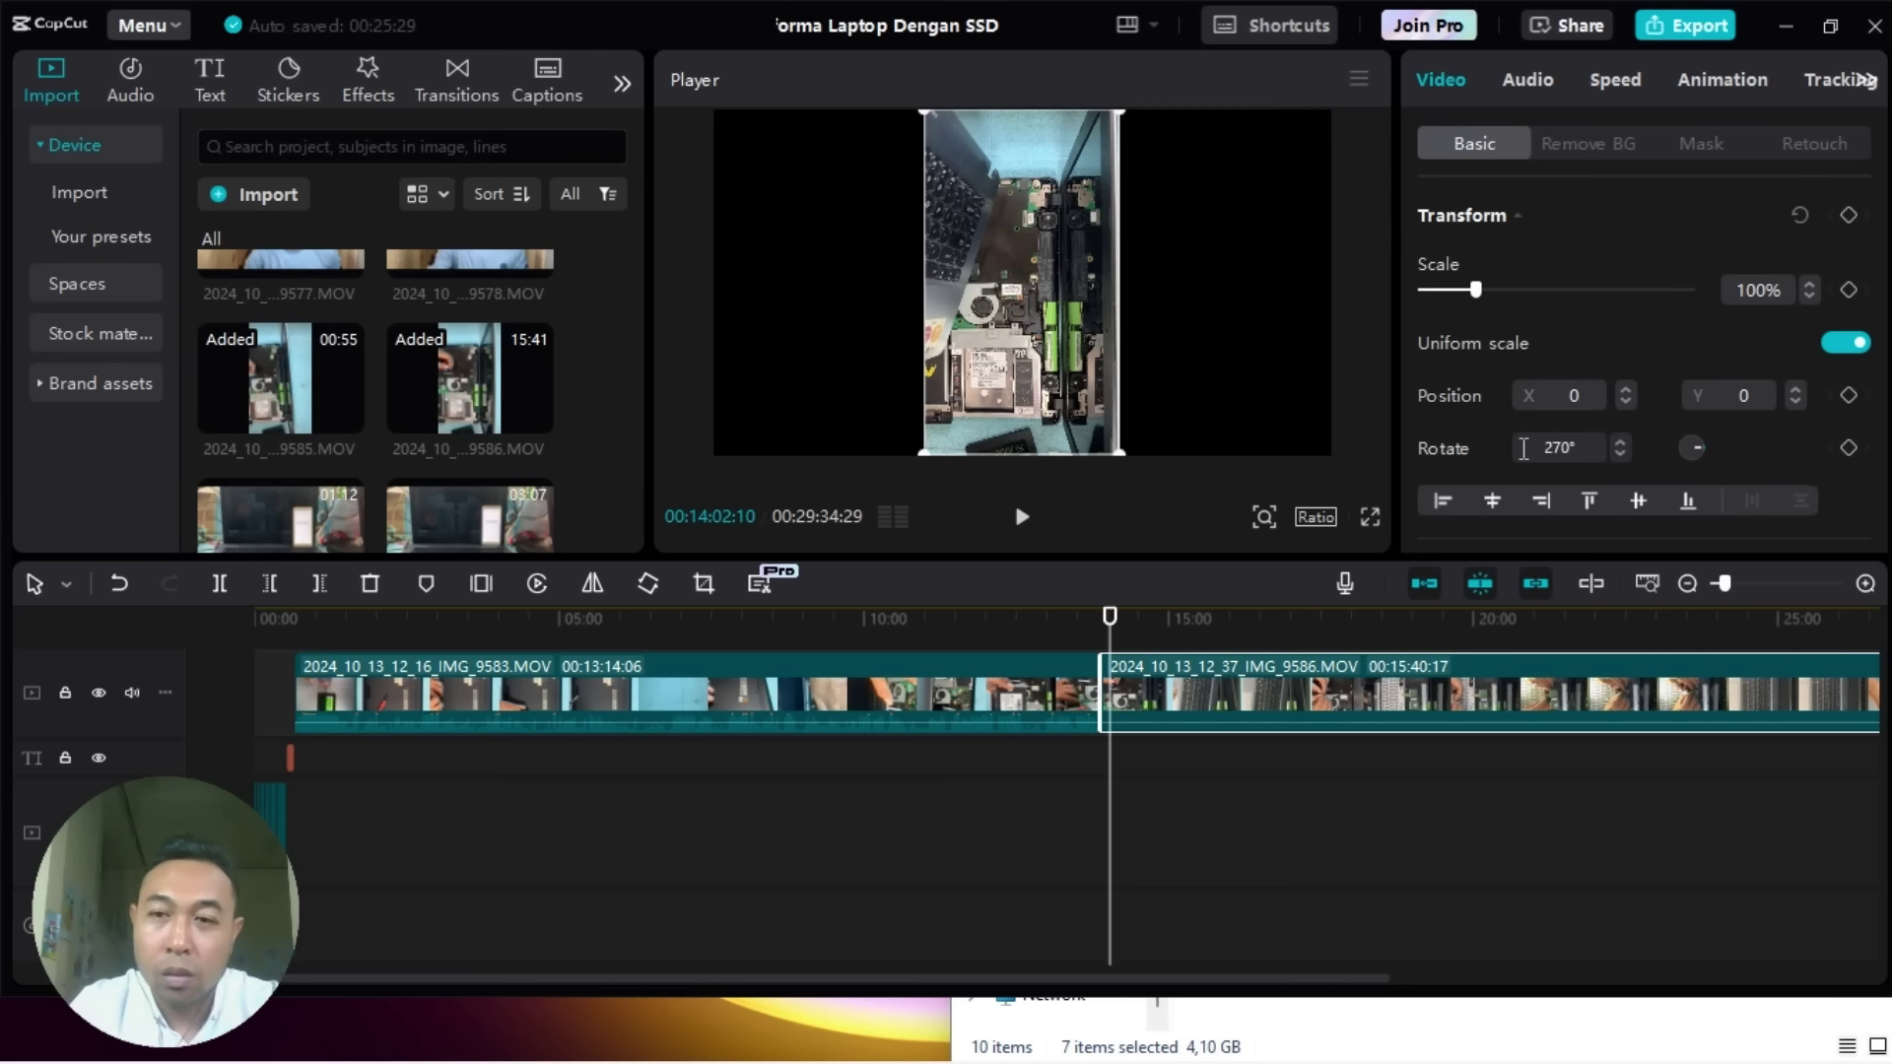
pyautogui.press('Return')
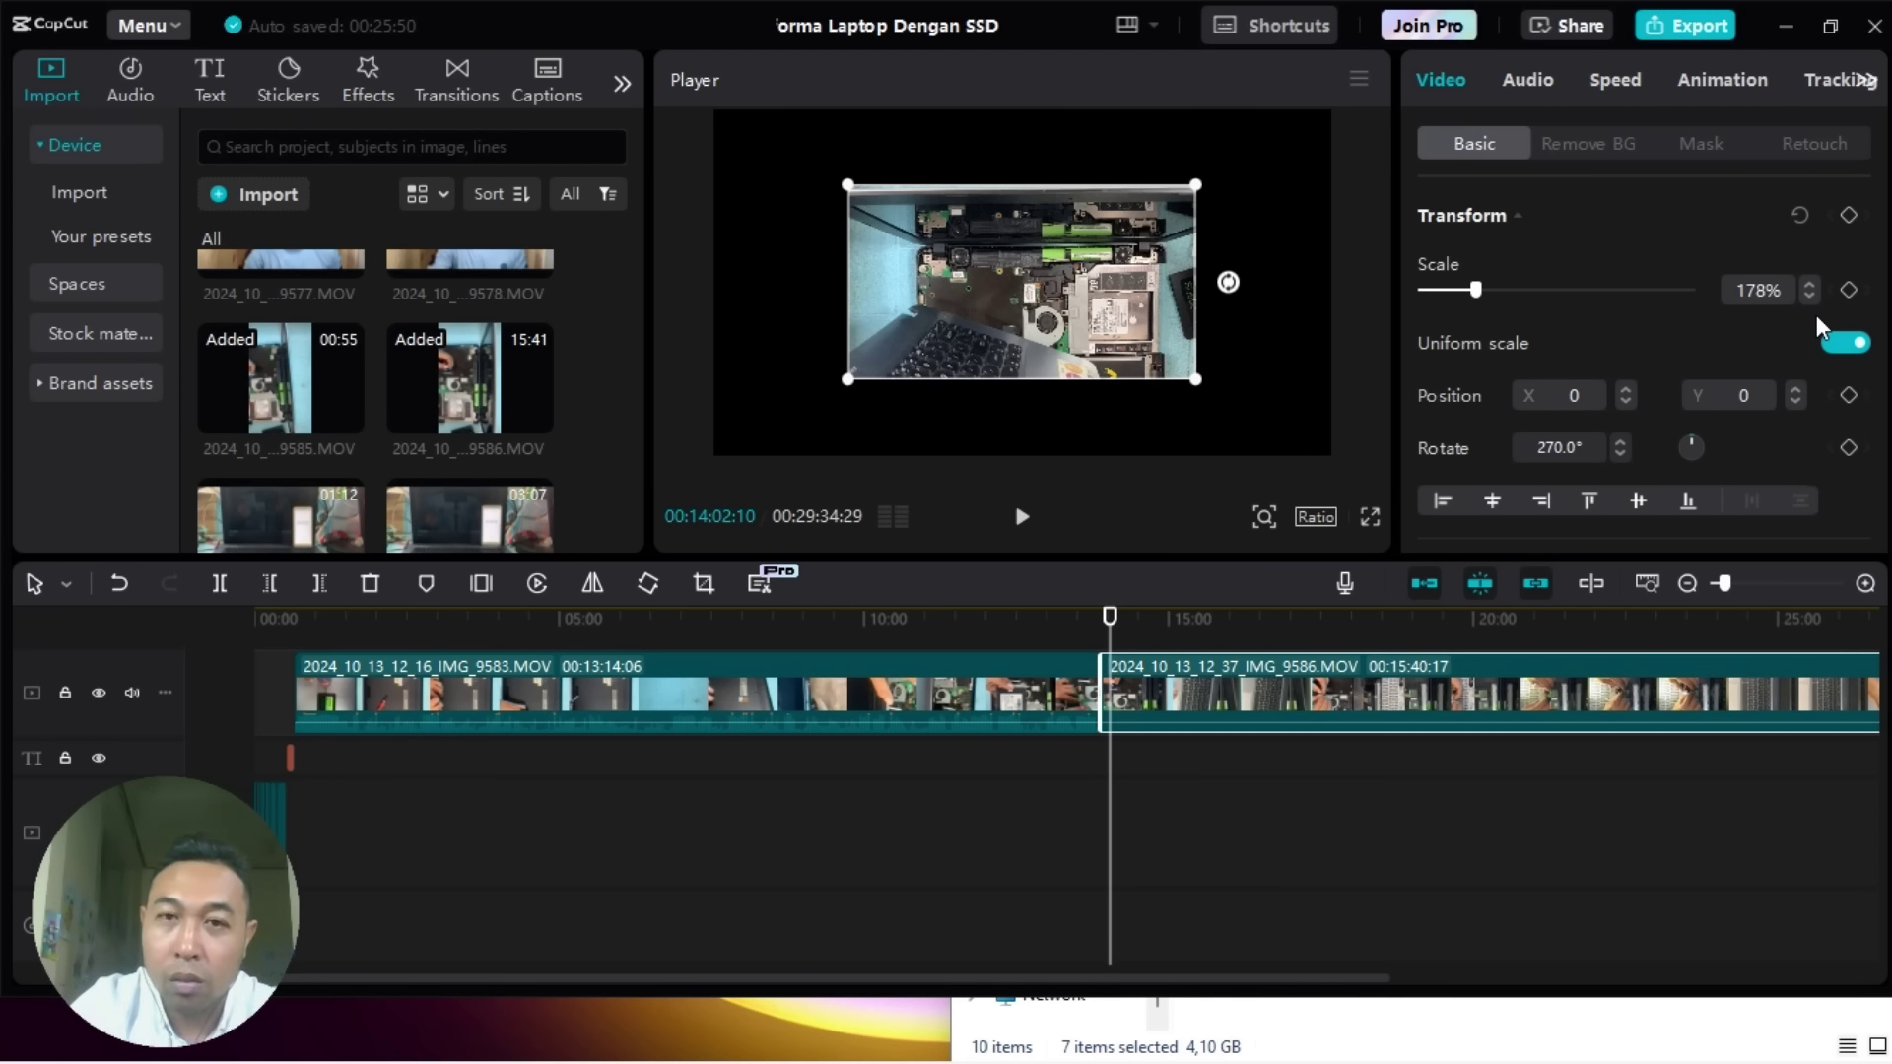
pyautogui.press('Return')
# Step: Preview the timeline from the start of the IMG_9586 clip, at about 13:54, through to the end
pyautogui.click(1160, 846)
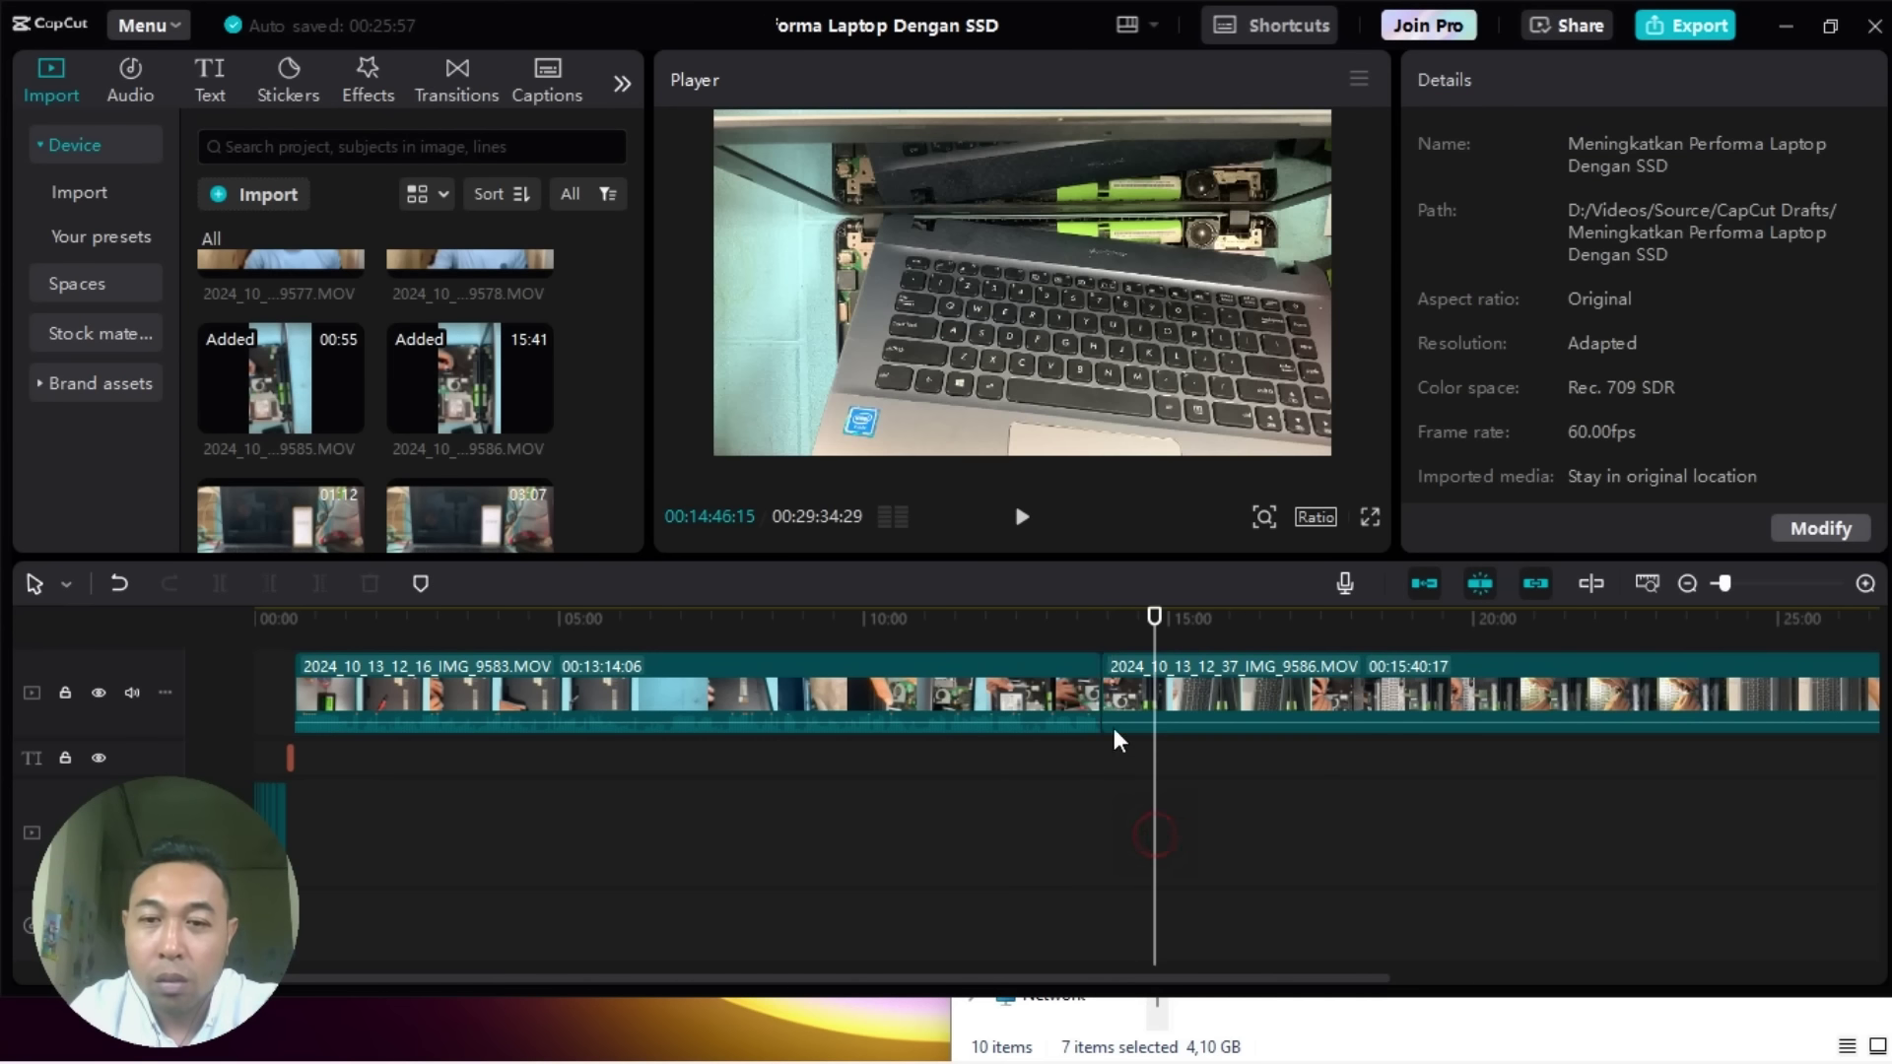
pyautogui.click(1105, 636)
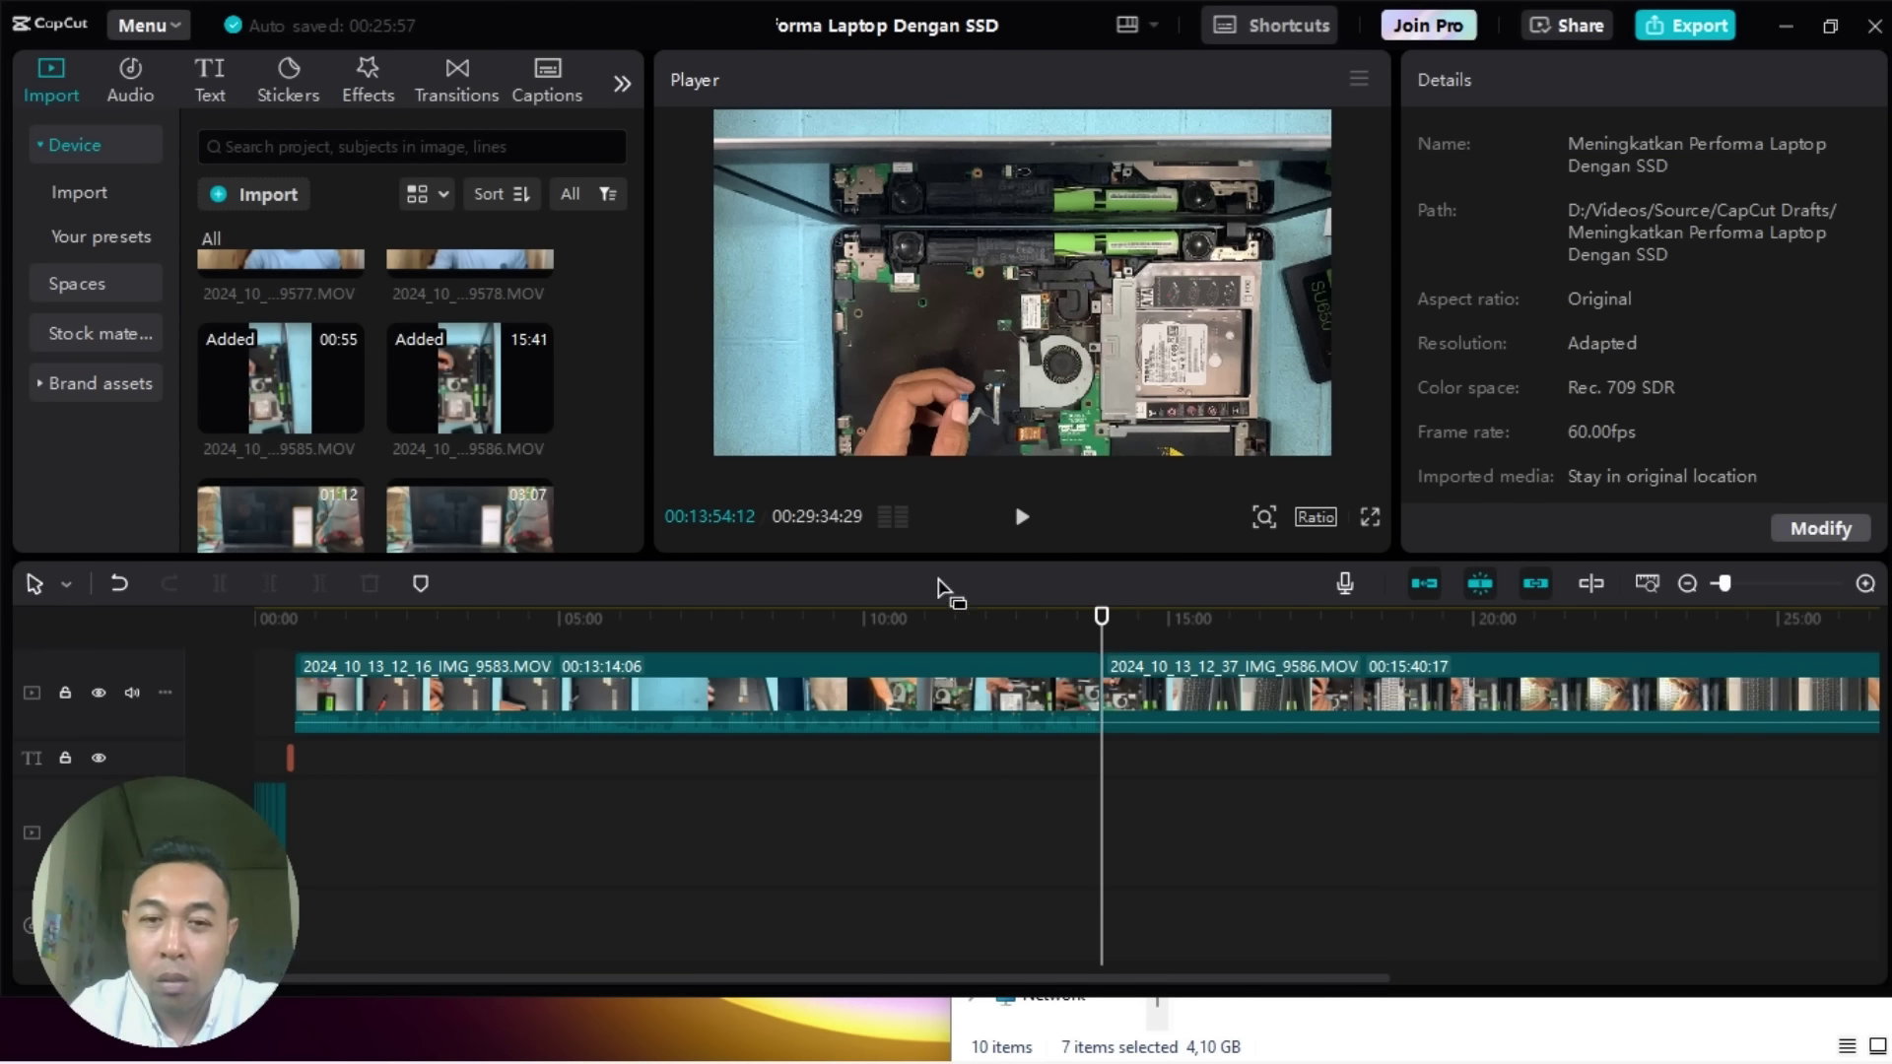
pyautogui.click(1022, 517)
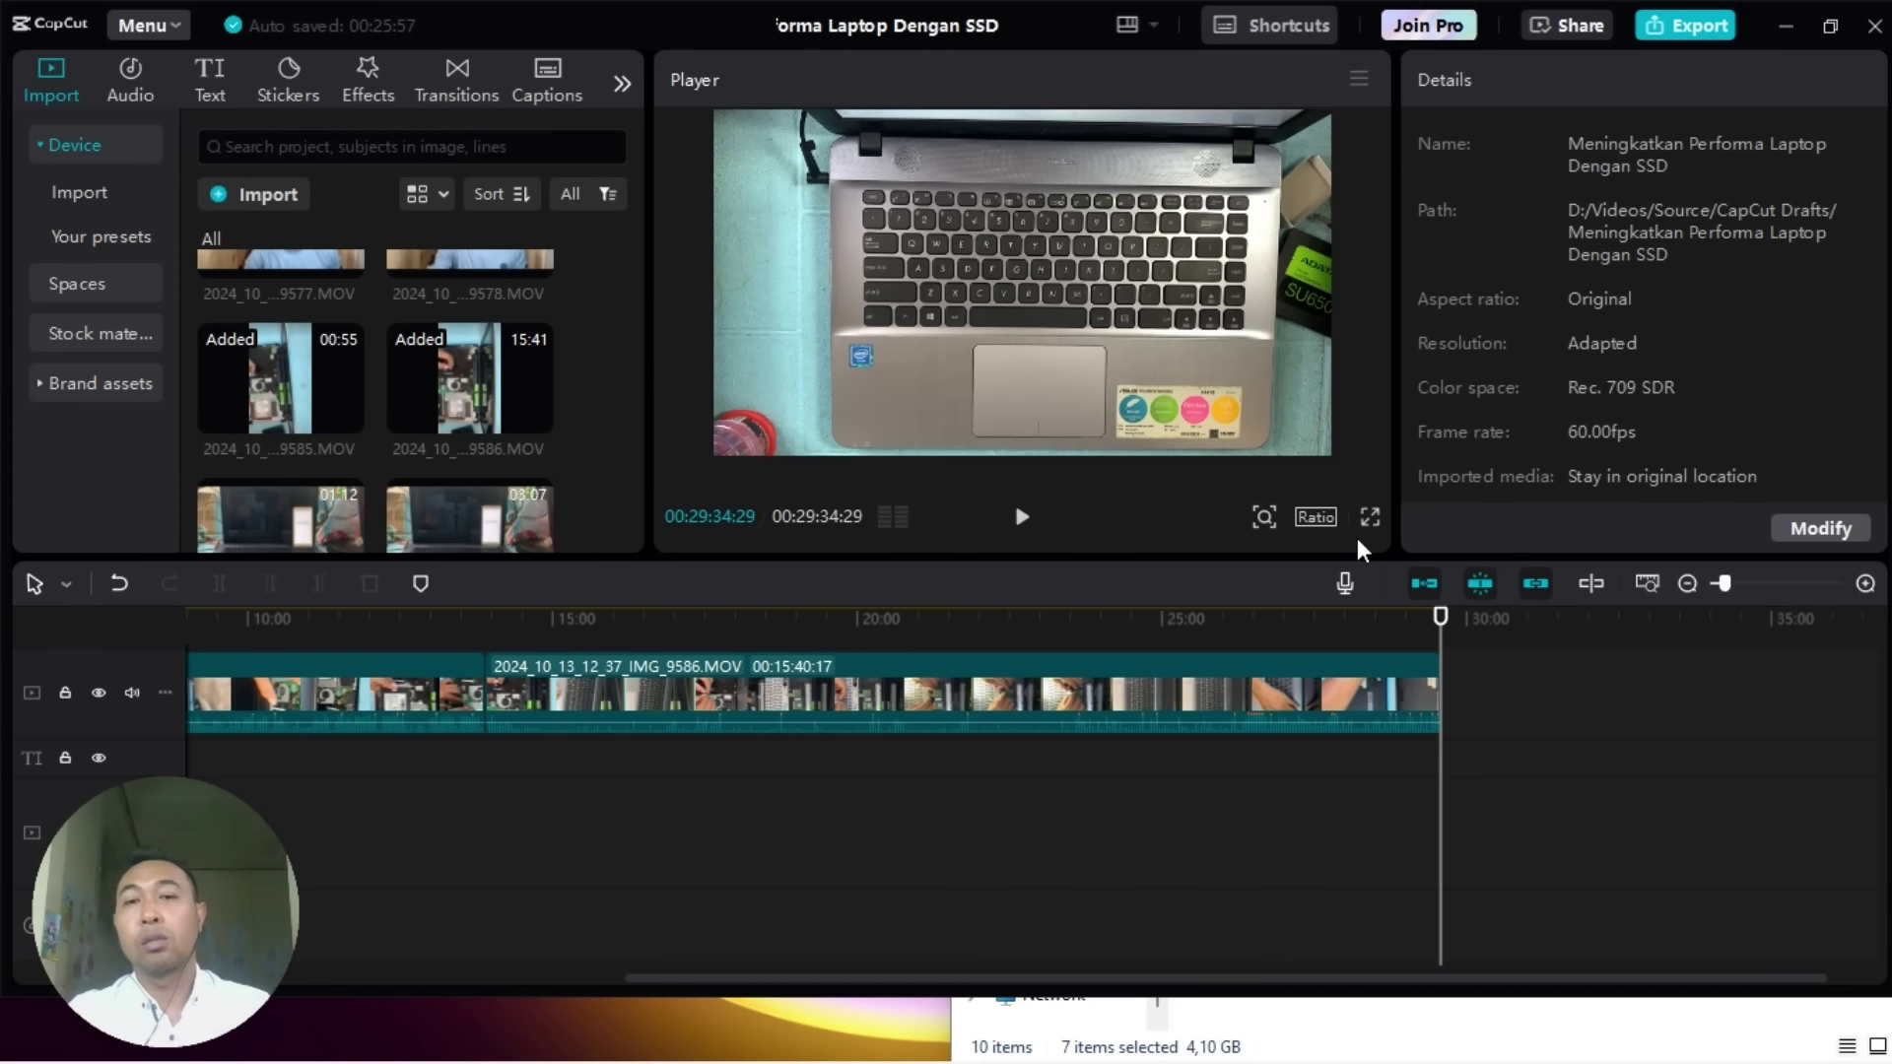
pyautogui.moveTo(902, 10)
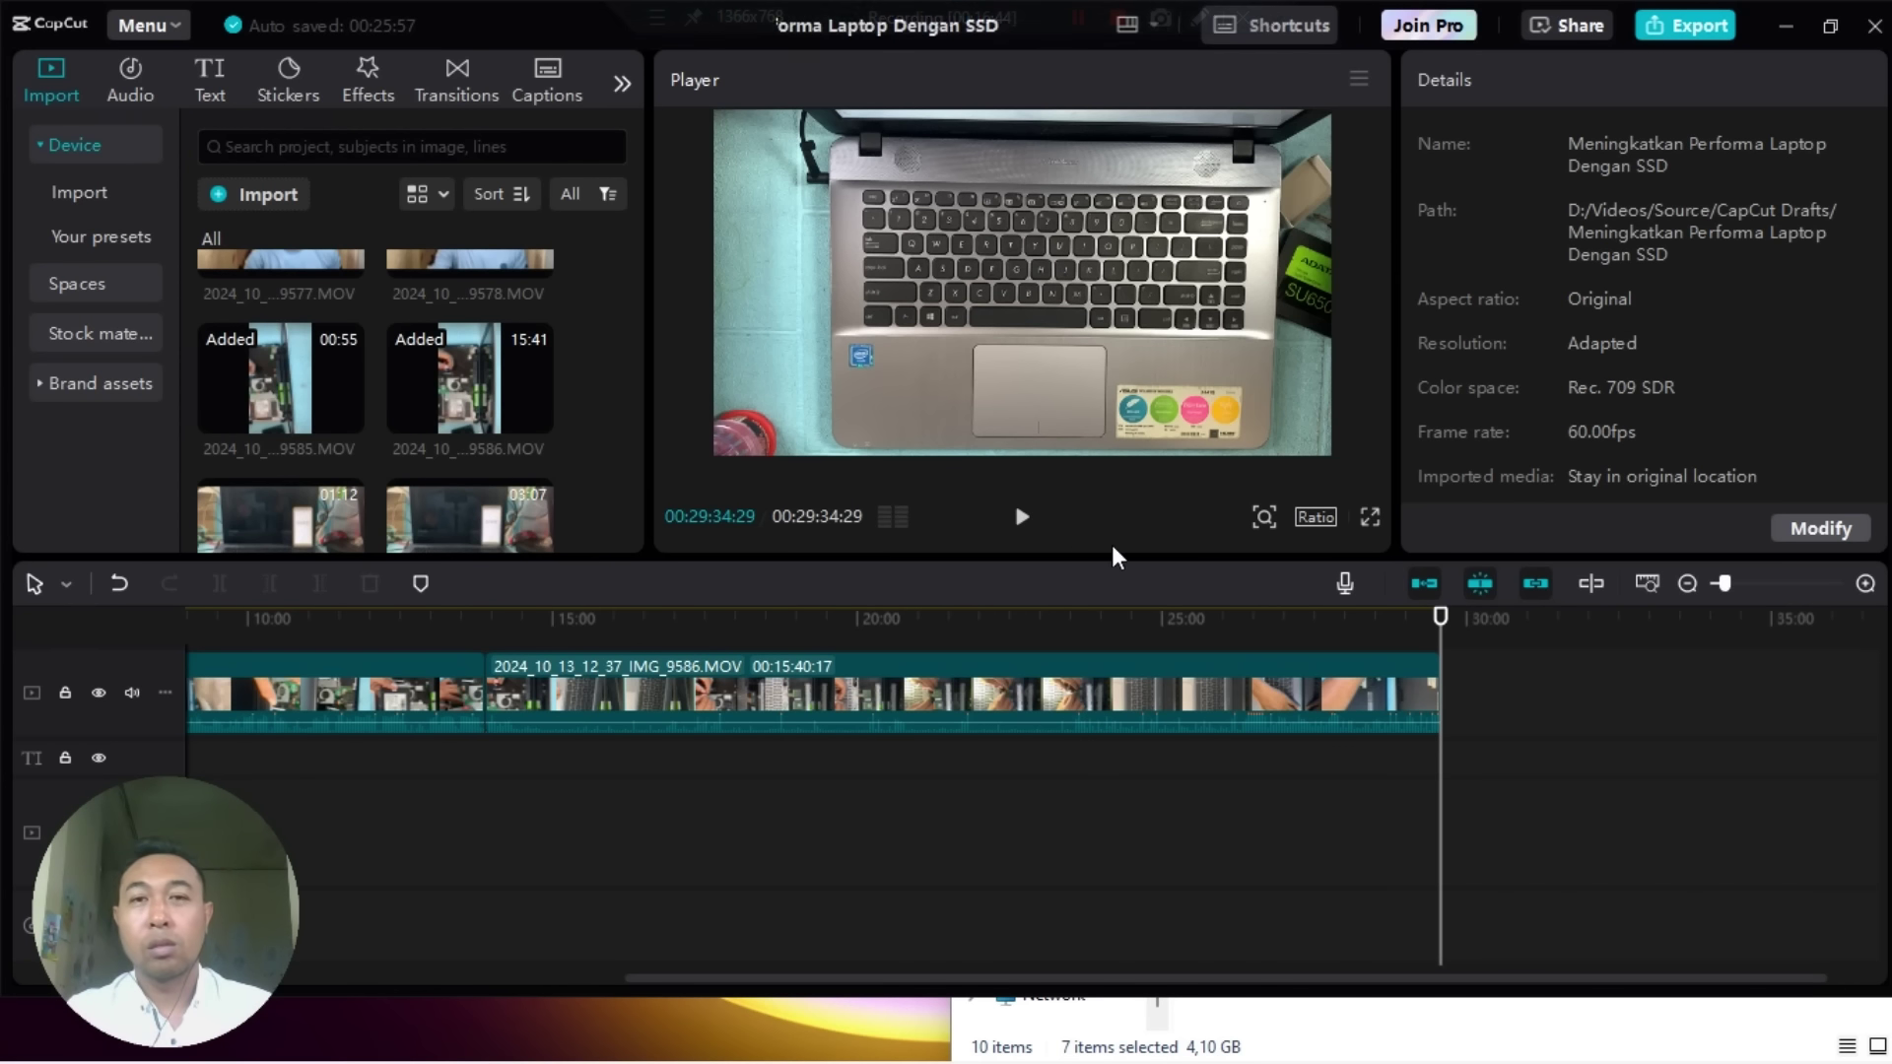
# Step: Examine the imported clips in the media library against the clips already on the timeline
pyautogui.moveTo(314, 422)
pyautogui.scroll(2, 355, 422)
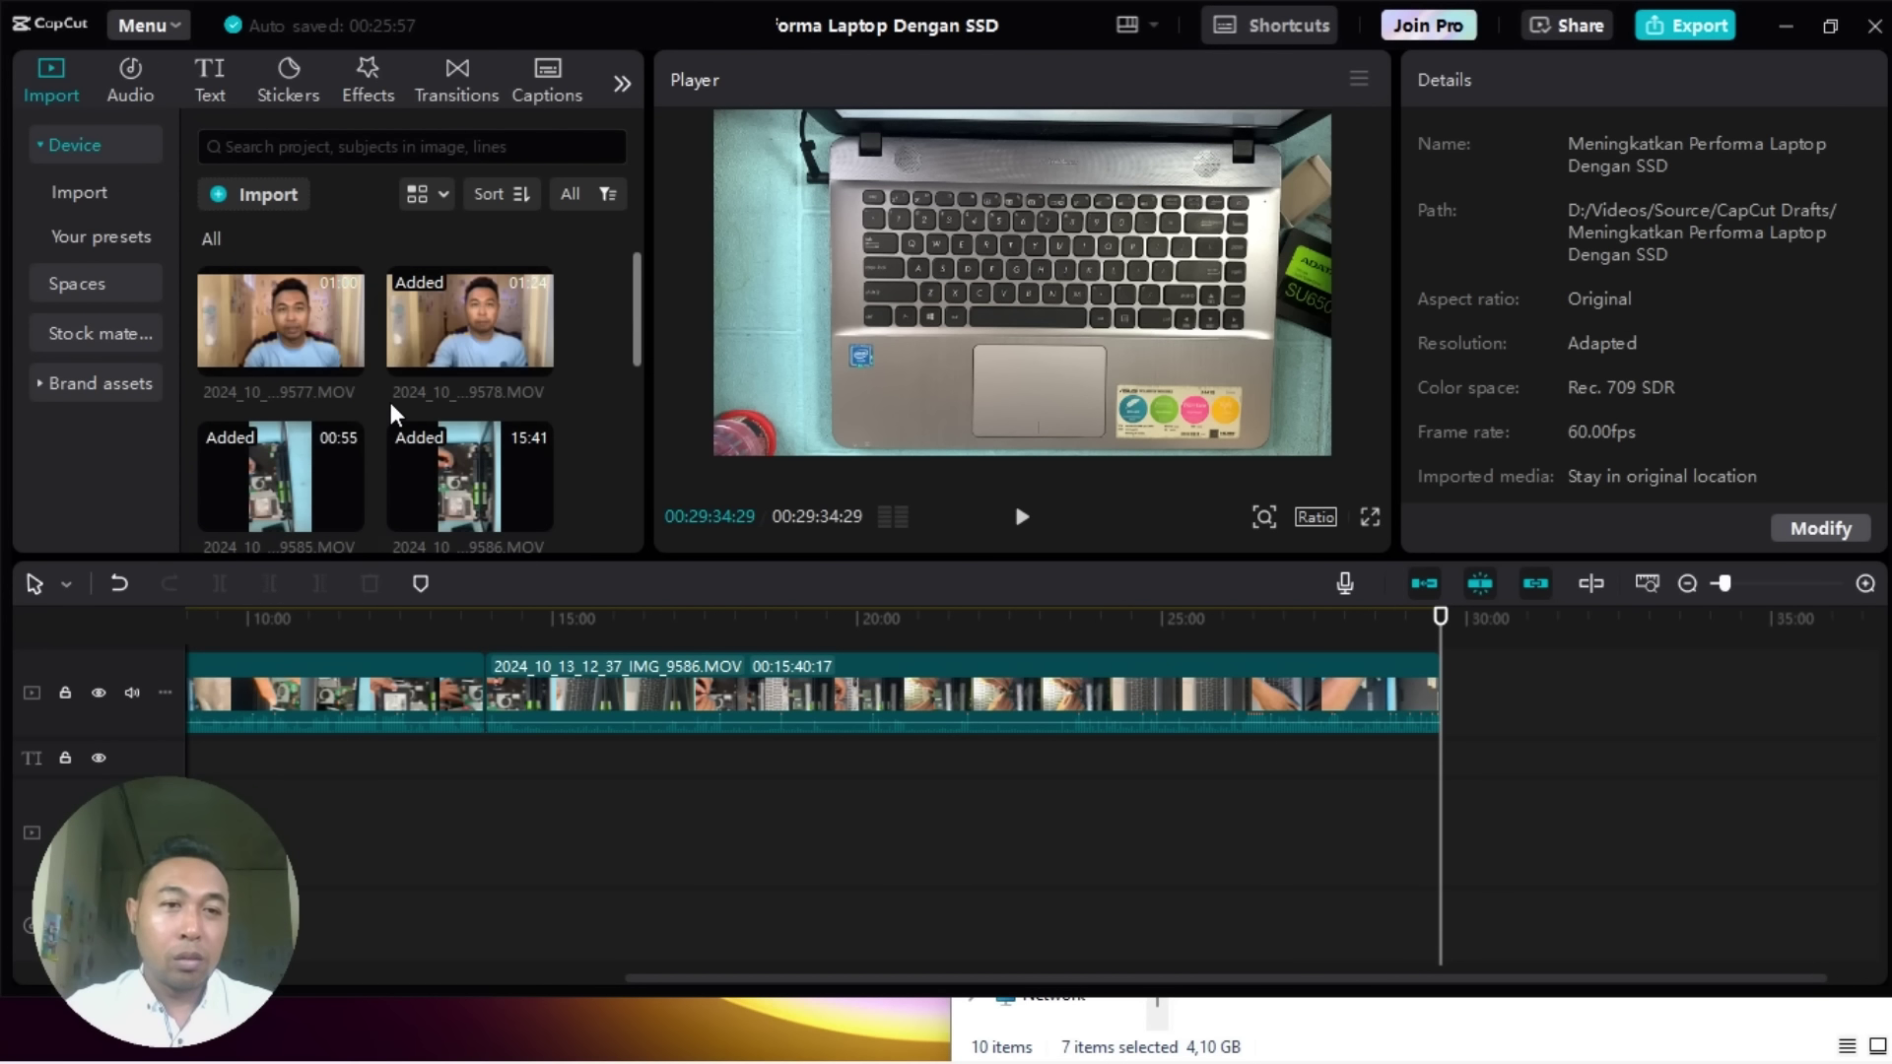
pyautogui.scroll(-3, 391, 422)
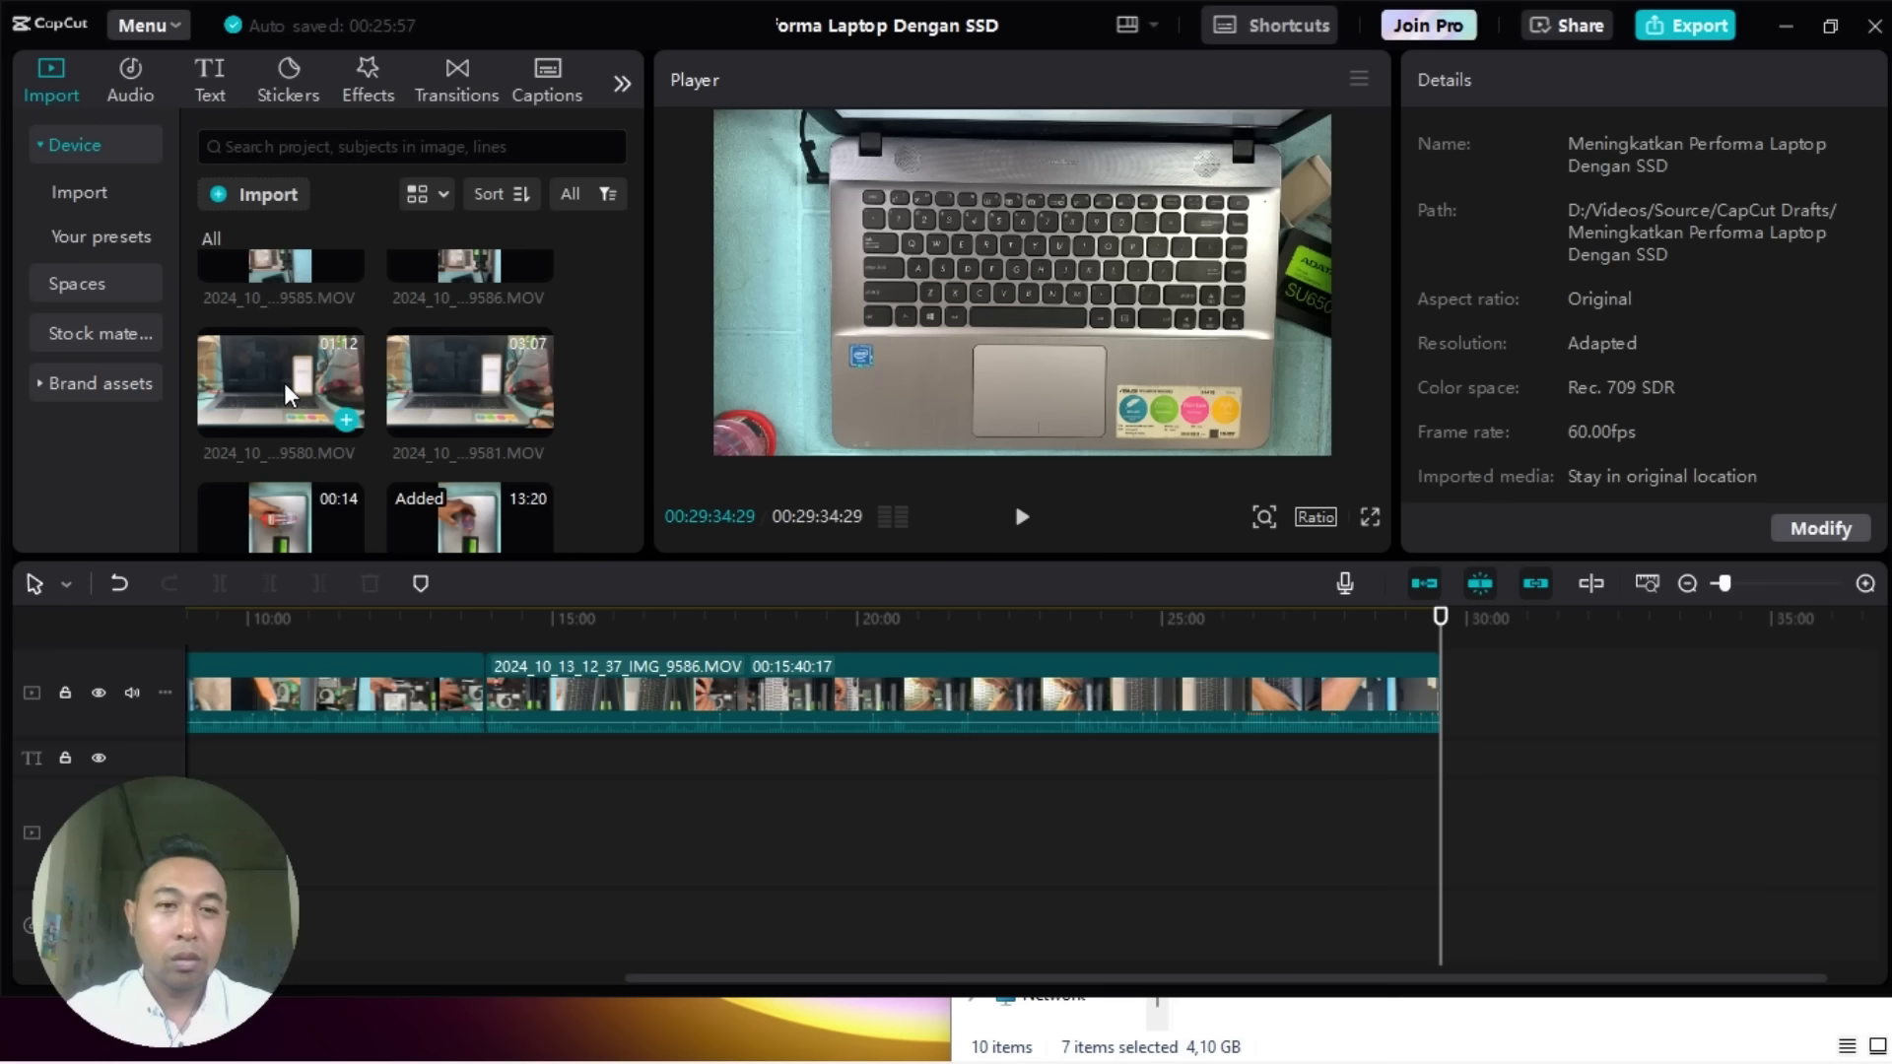
pyautogui.scroll(2, 493, 399)
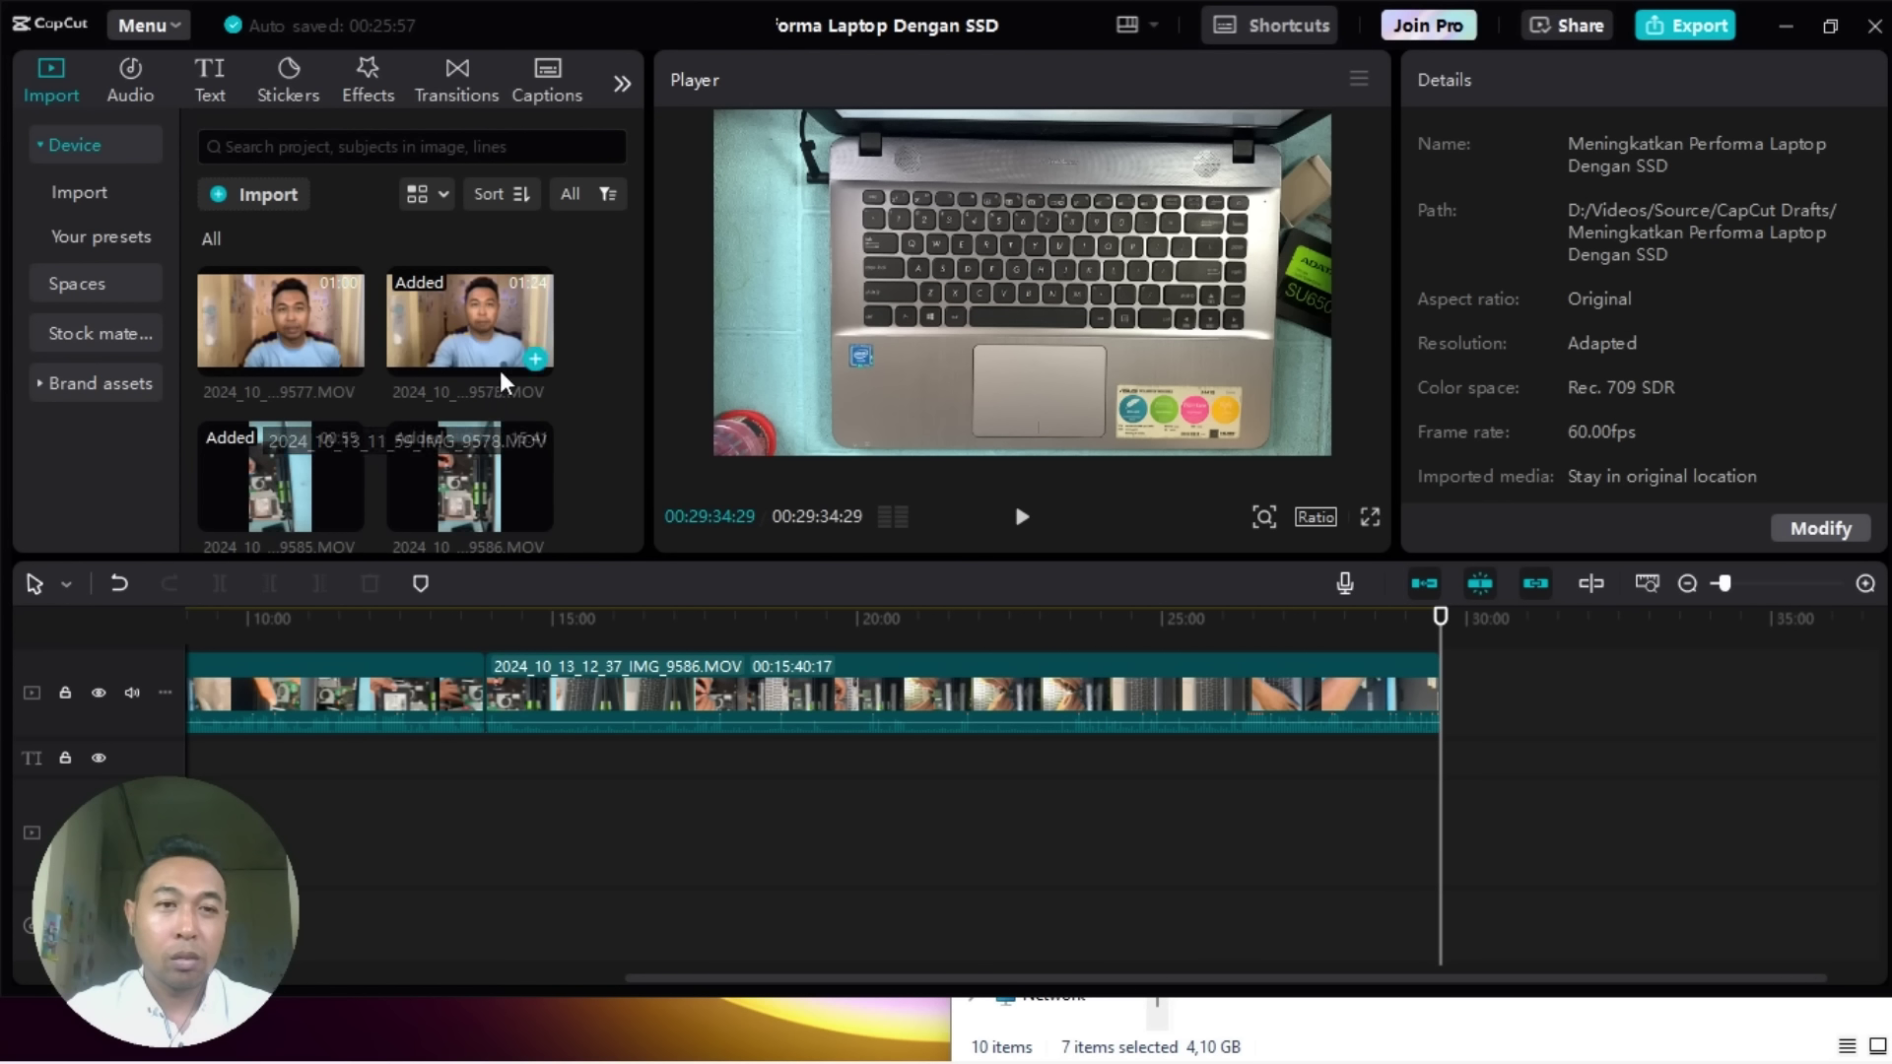
pyautogui.scroll(-5, 487, 396)
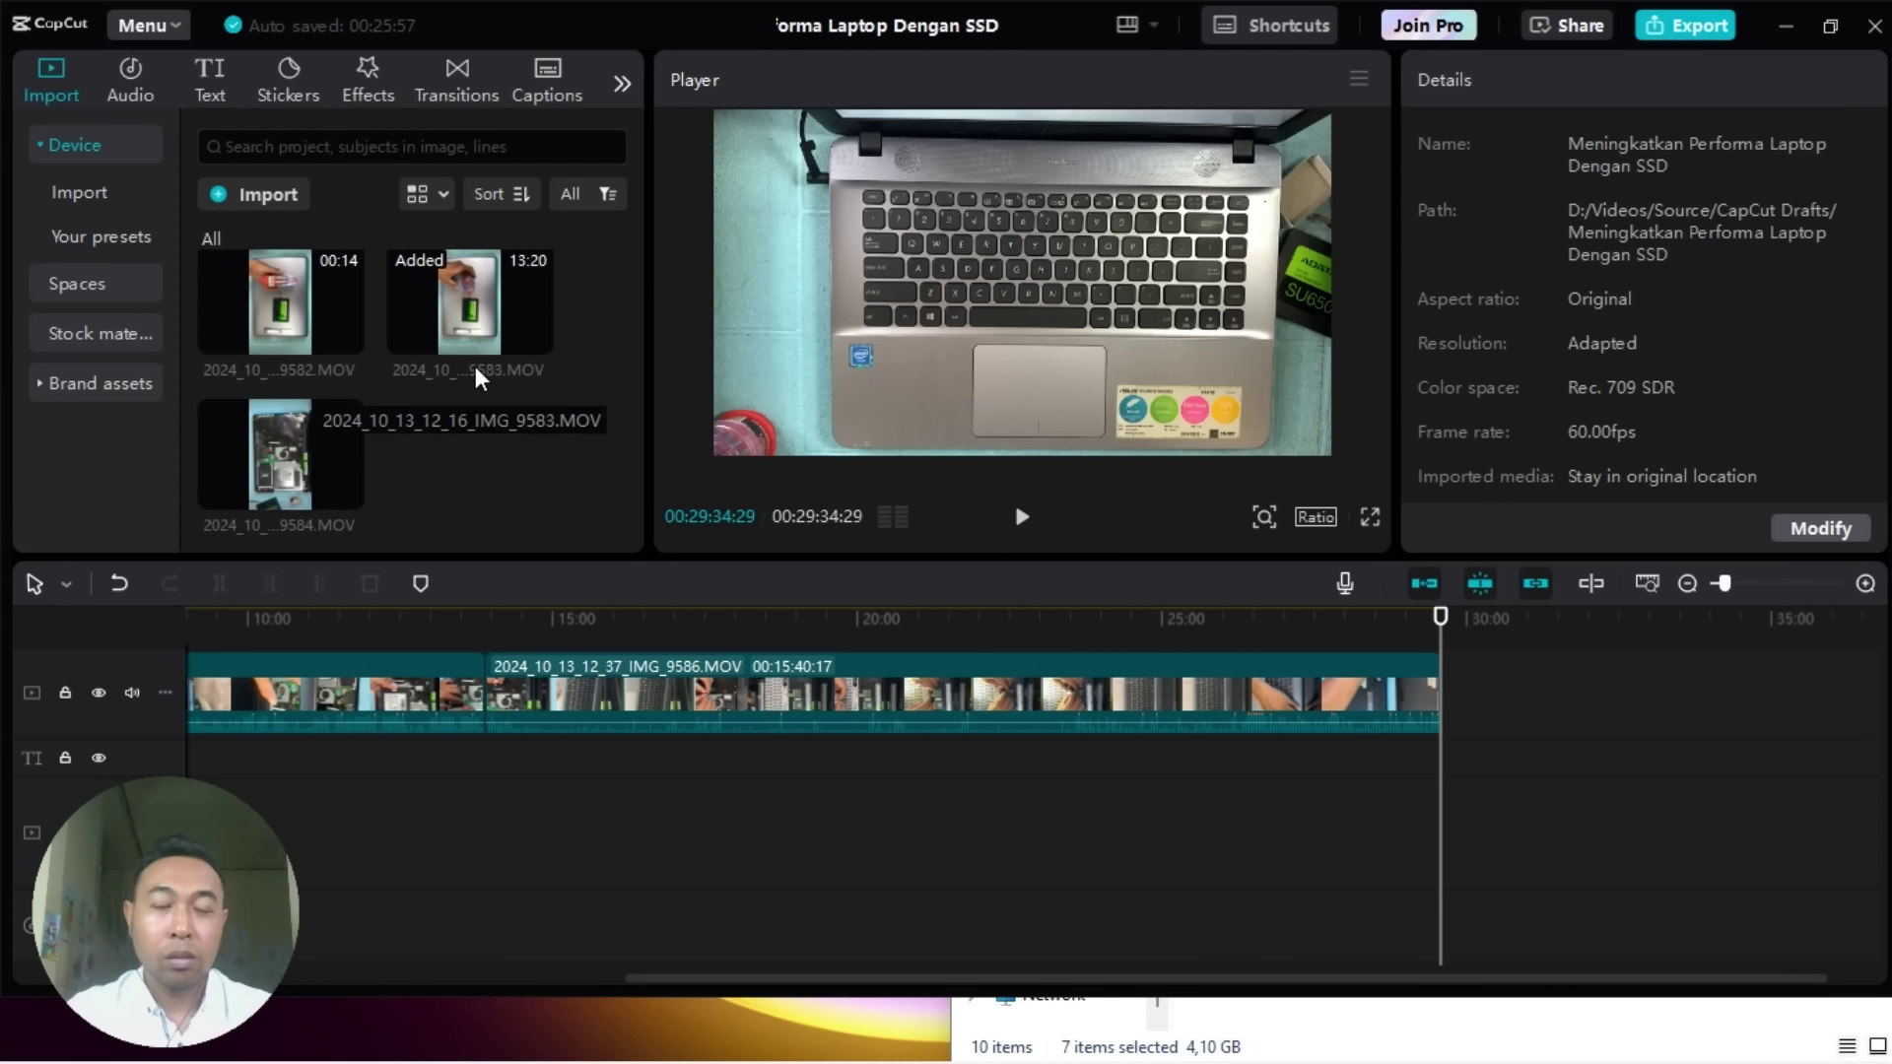
pyautogui.click(1366, 787)
pyautogui.click(1446, 718)
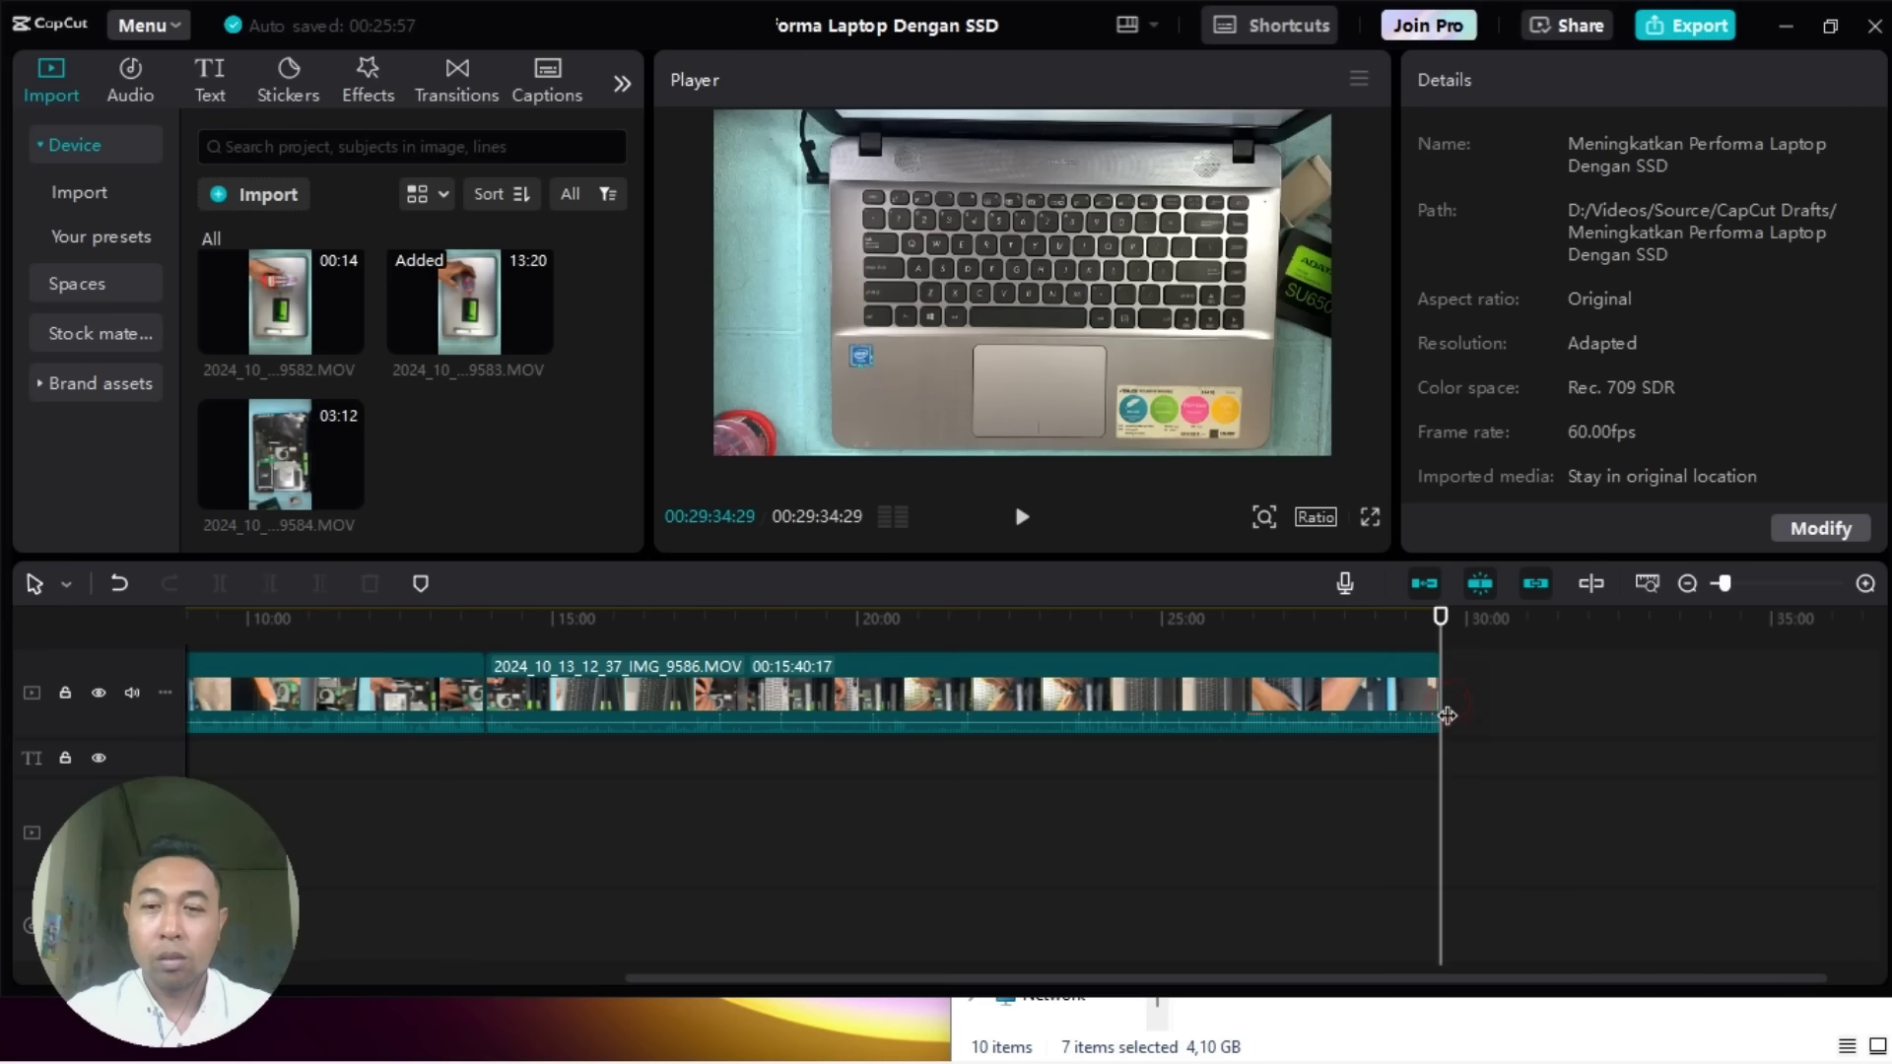
pyautogui.moveTo(1439, 628)
pyautogui.mouseDown()
pyautogui.moveTo(1406, 625)
pyautogui.moveTo(1441, 638)
pyautogui.mouseUp()
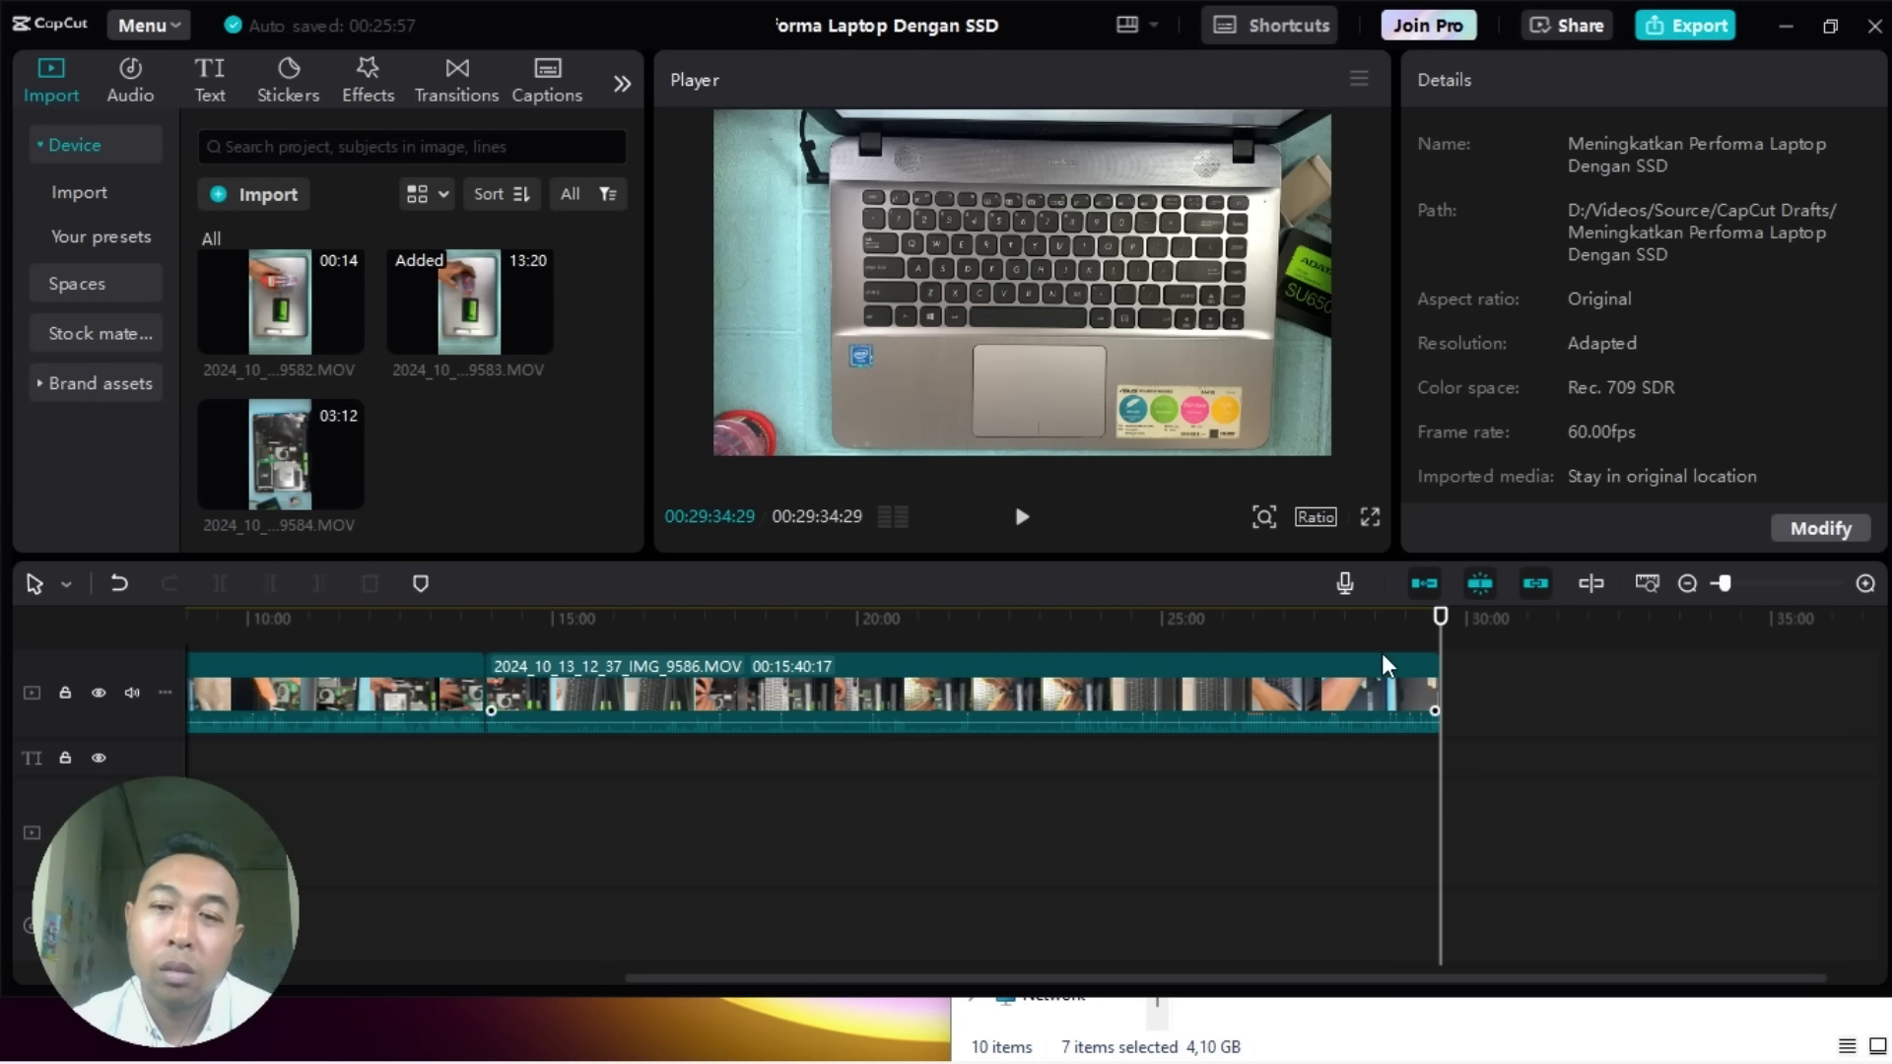
# Step: Play the project from the beginning and review the intro and the laptop disassembly footage
pyautogui.press('Home')
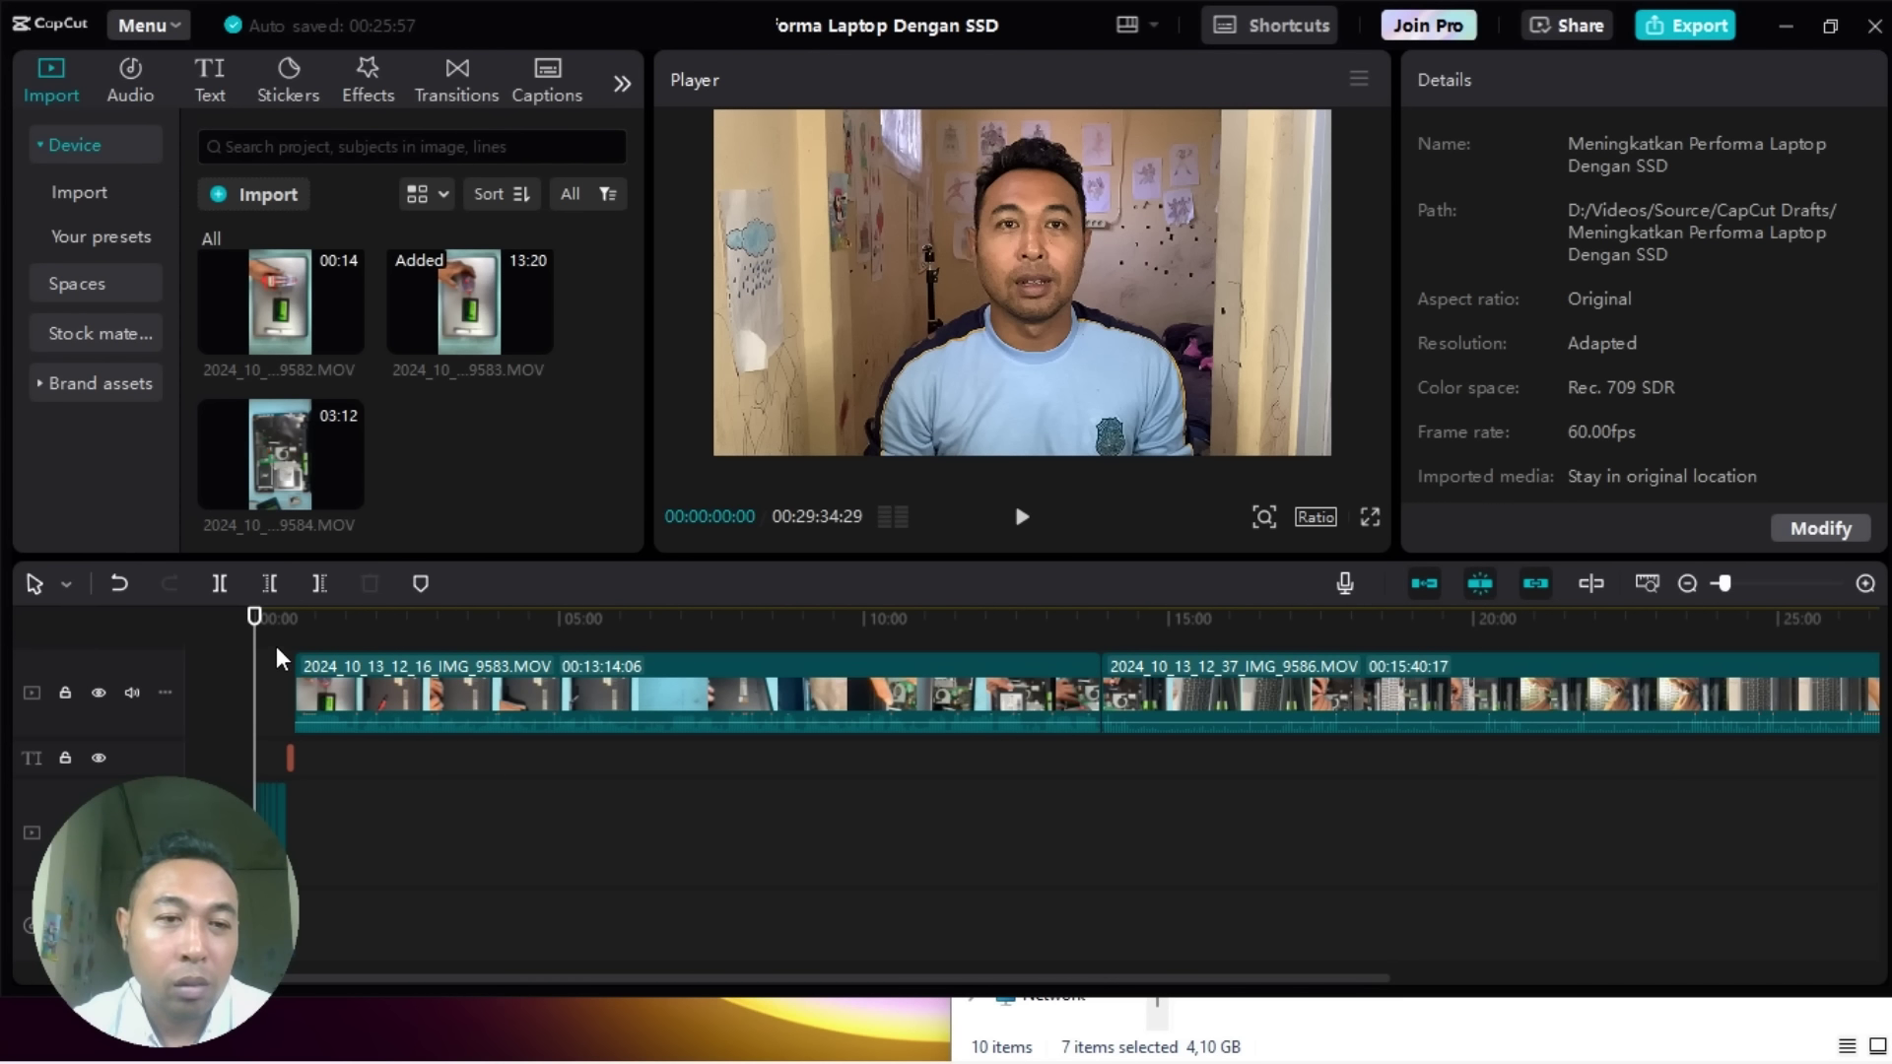
pyautogui.click(1031, 517)
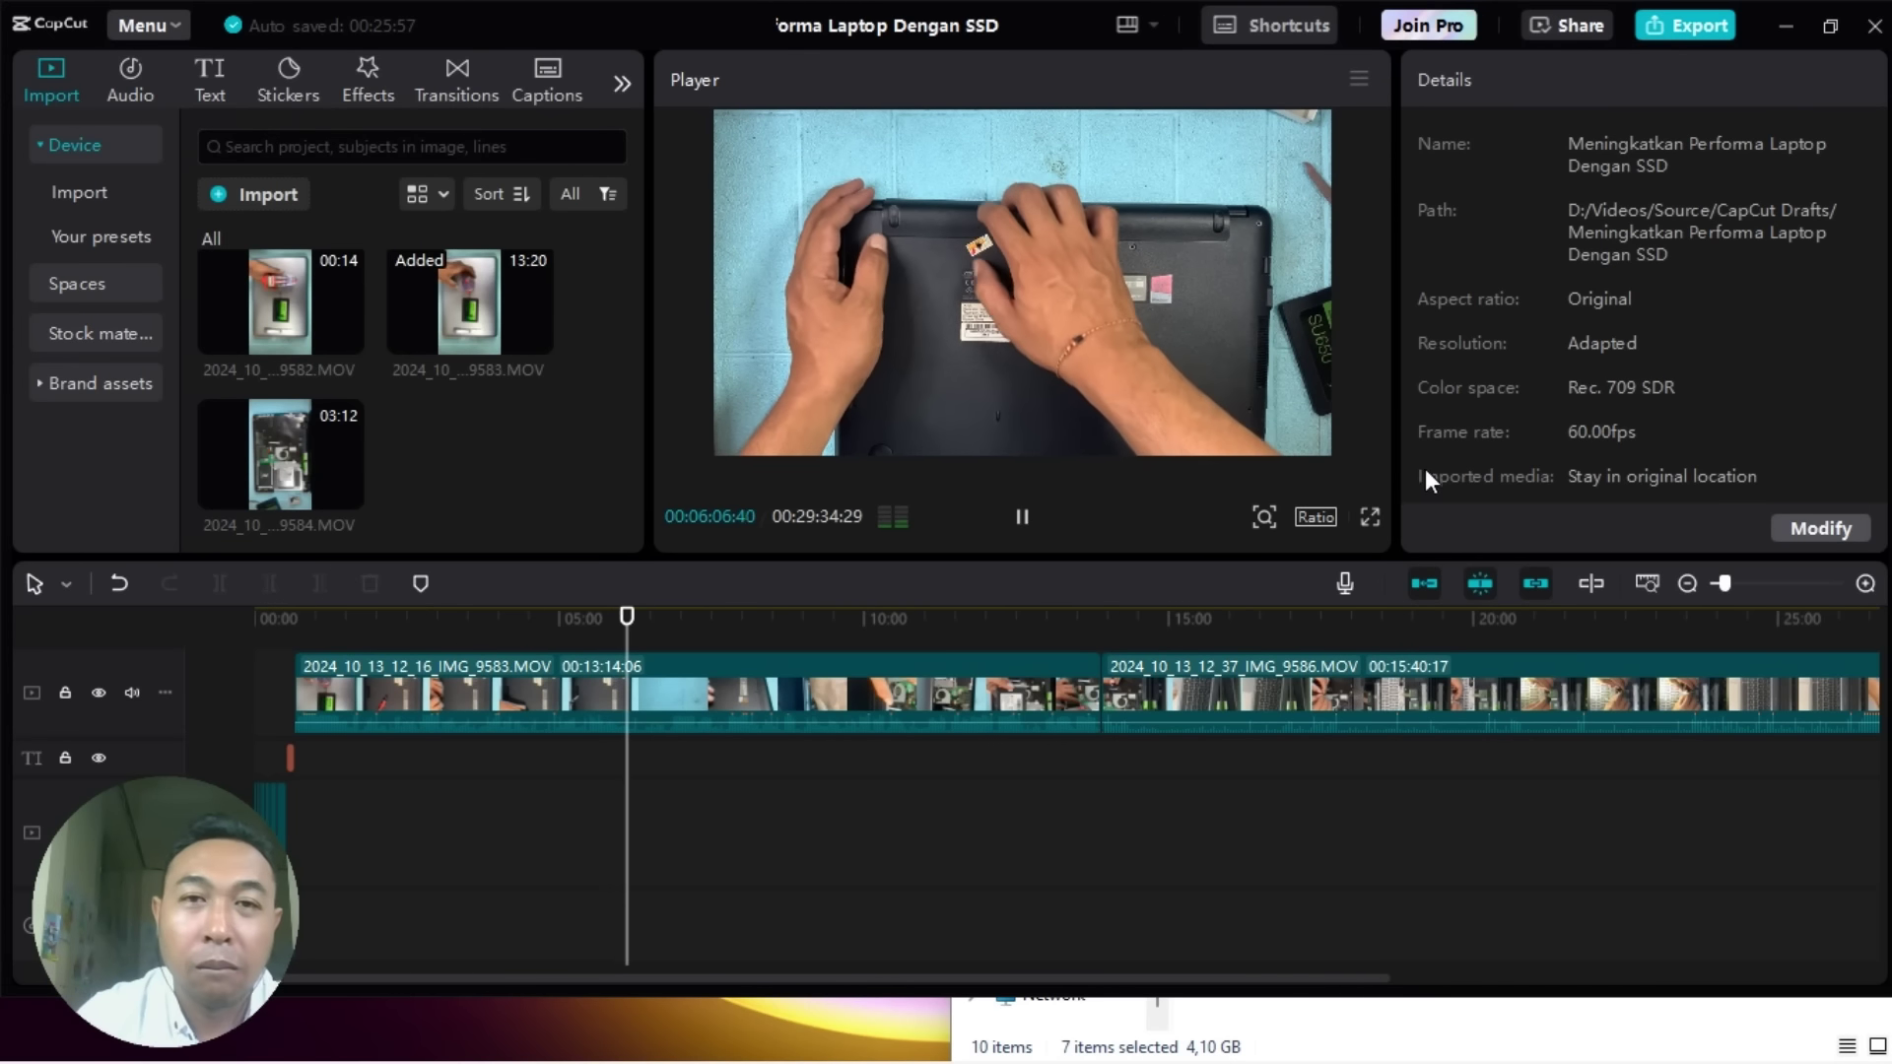
pyautogui.moveTo(1011, 4)
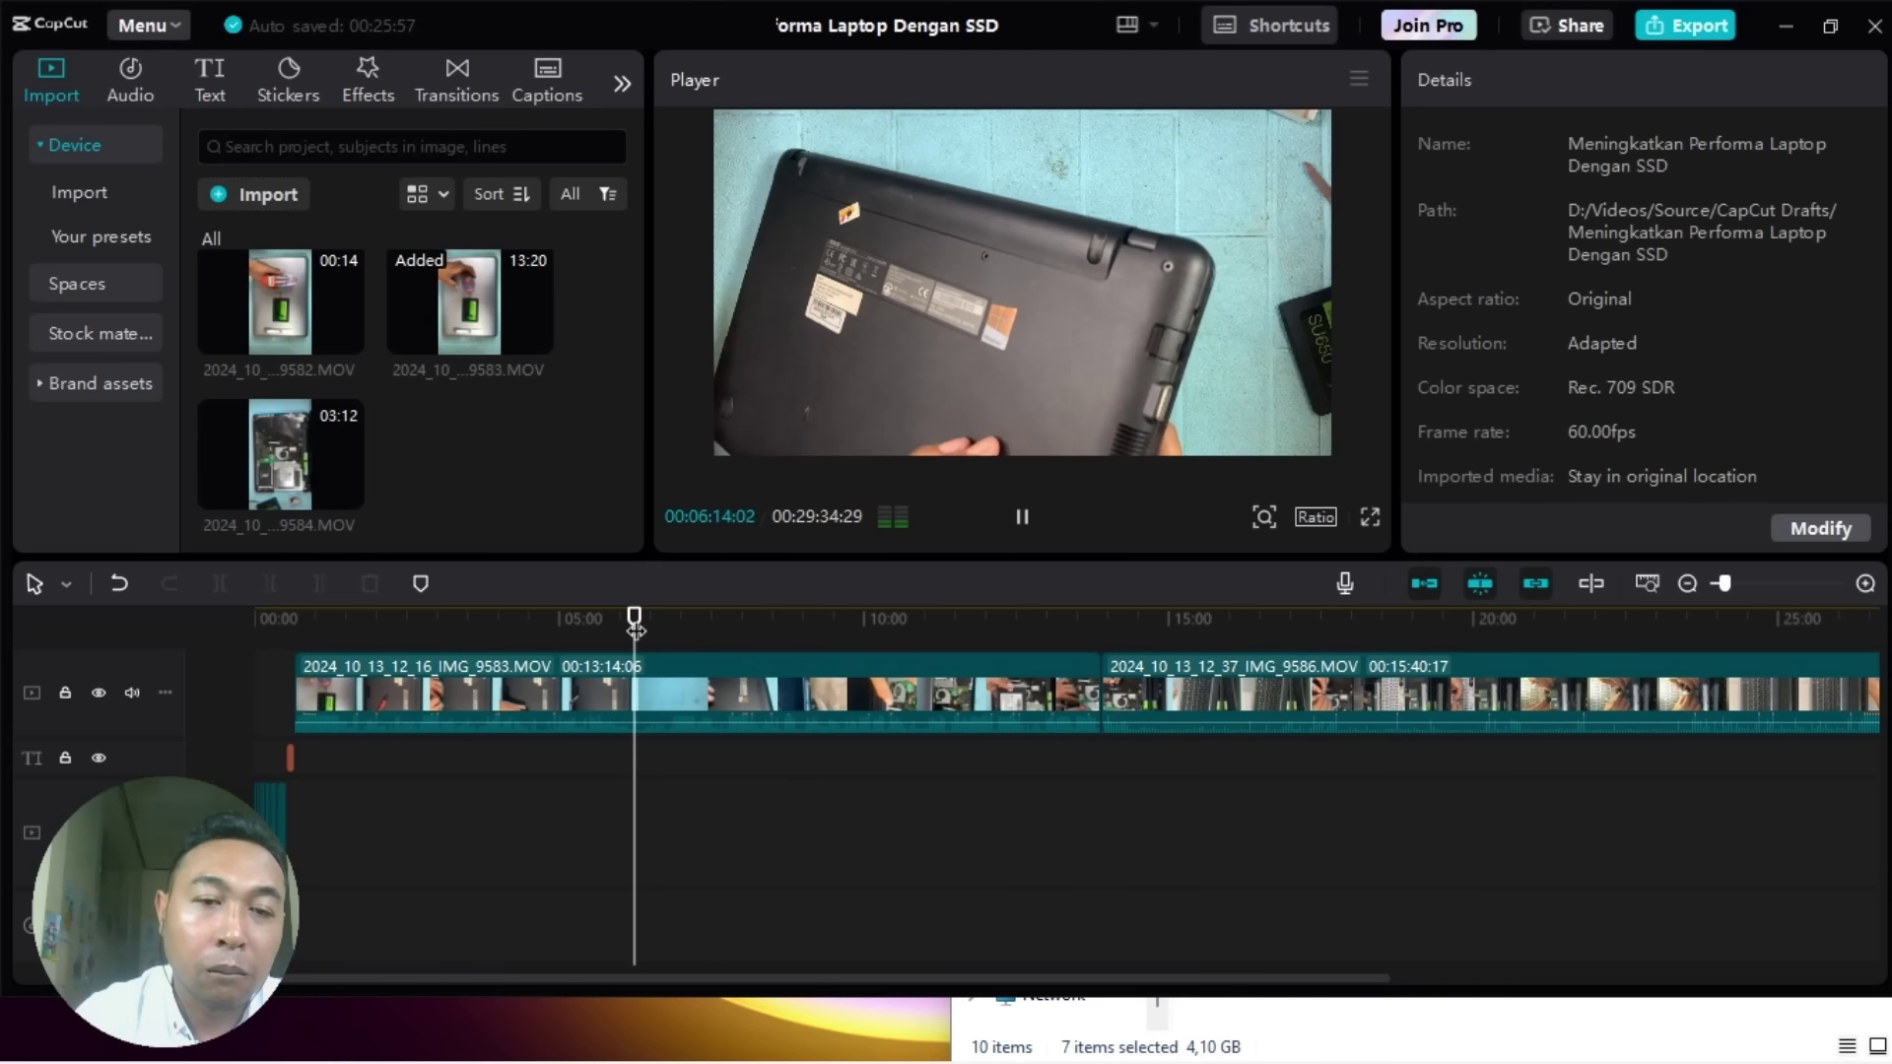
pyautogui.moveTo(635, 629); pyautogui.dragTo(639, 617)
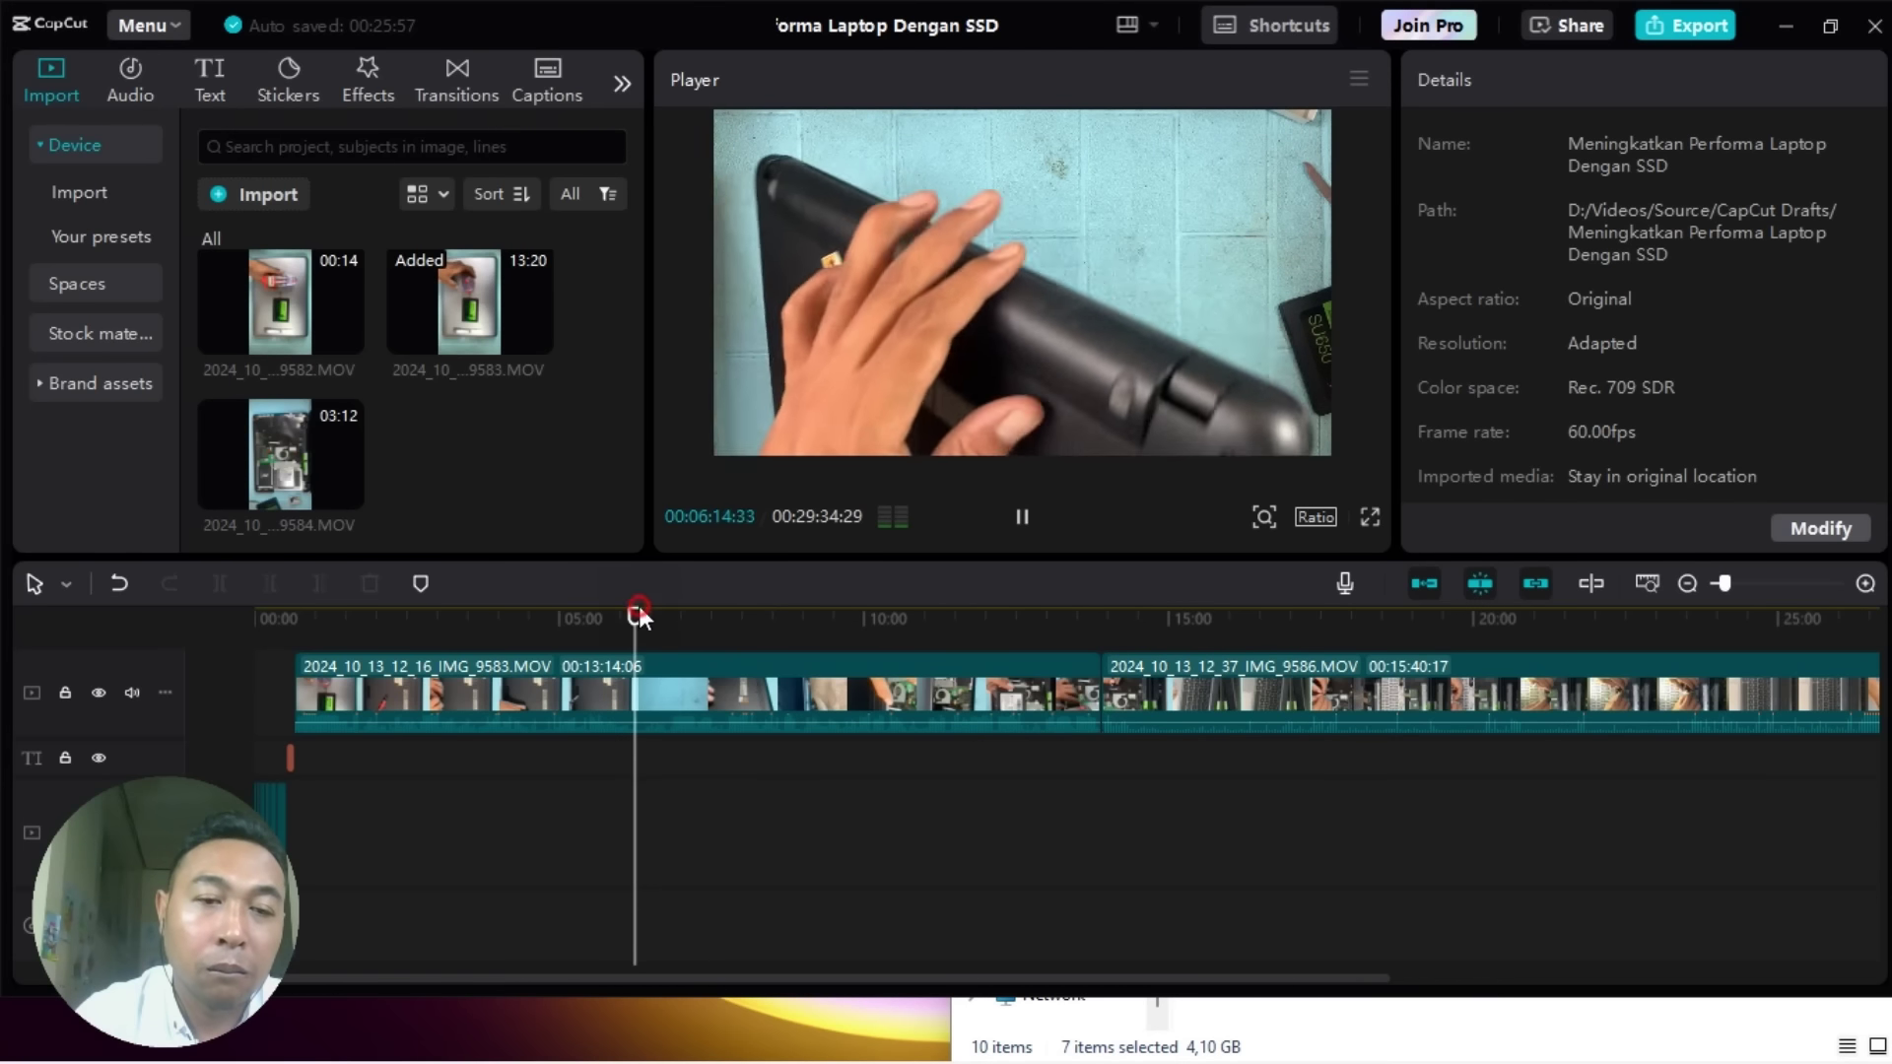
pyautogui.click(1020, 519)
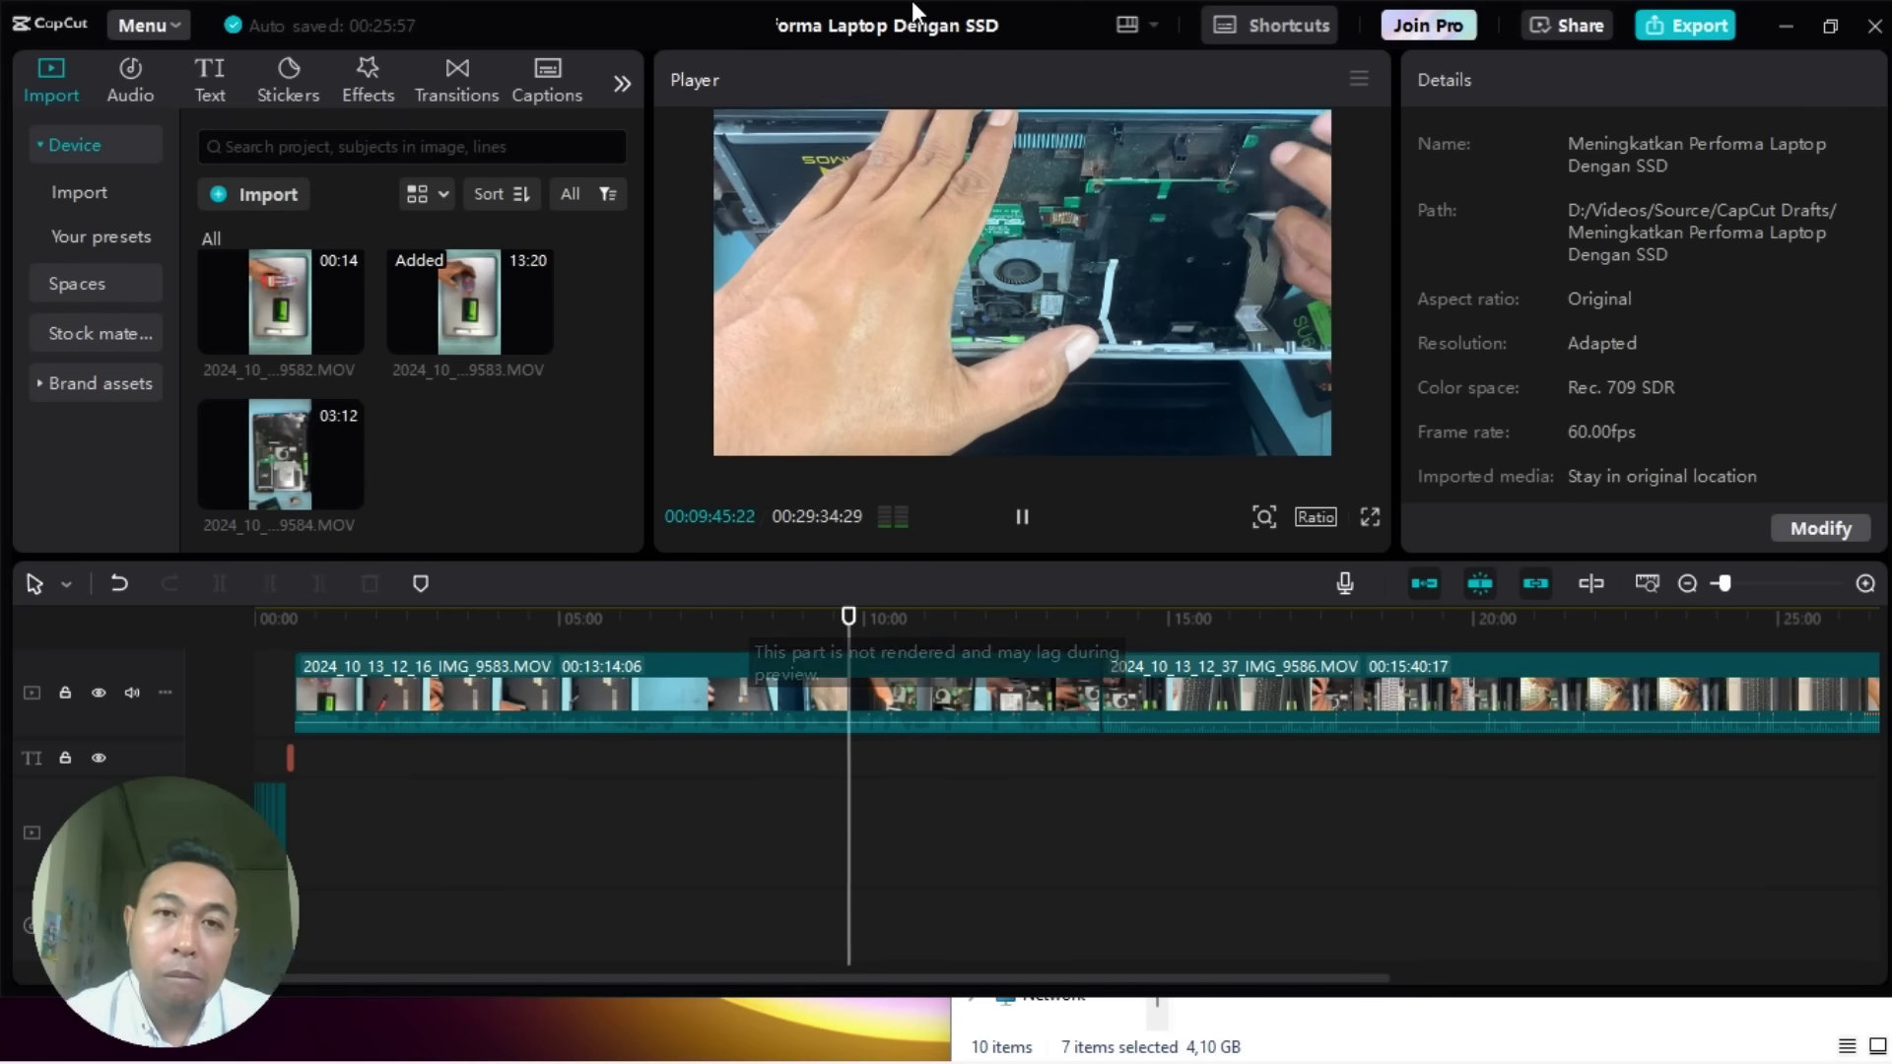
pyautogui.moveTo(918, 2)
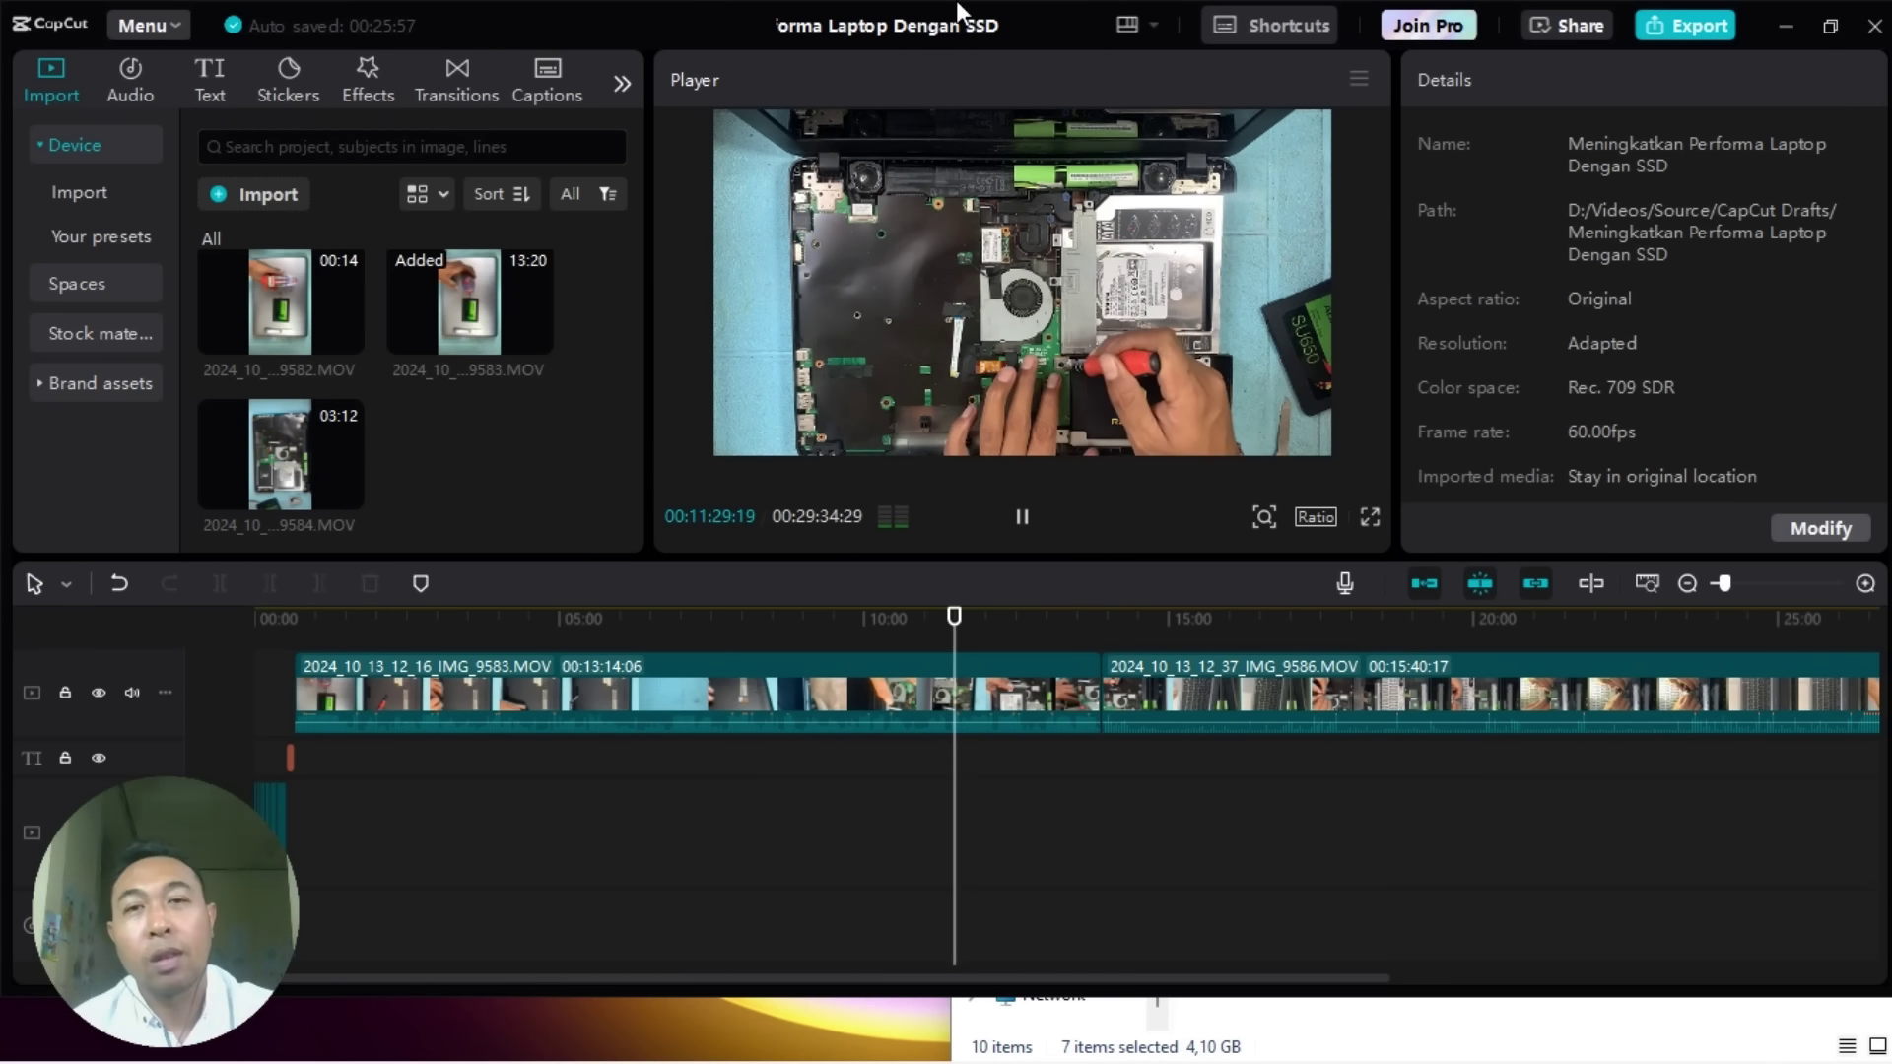
pyautogui.moveTo(884, 10)
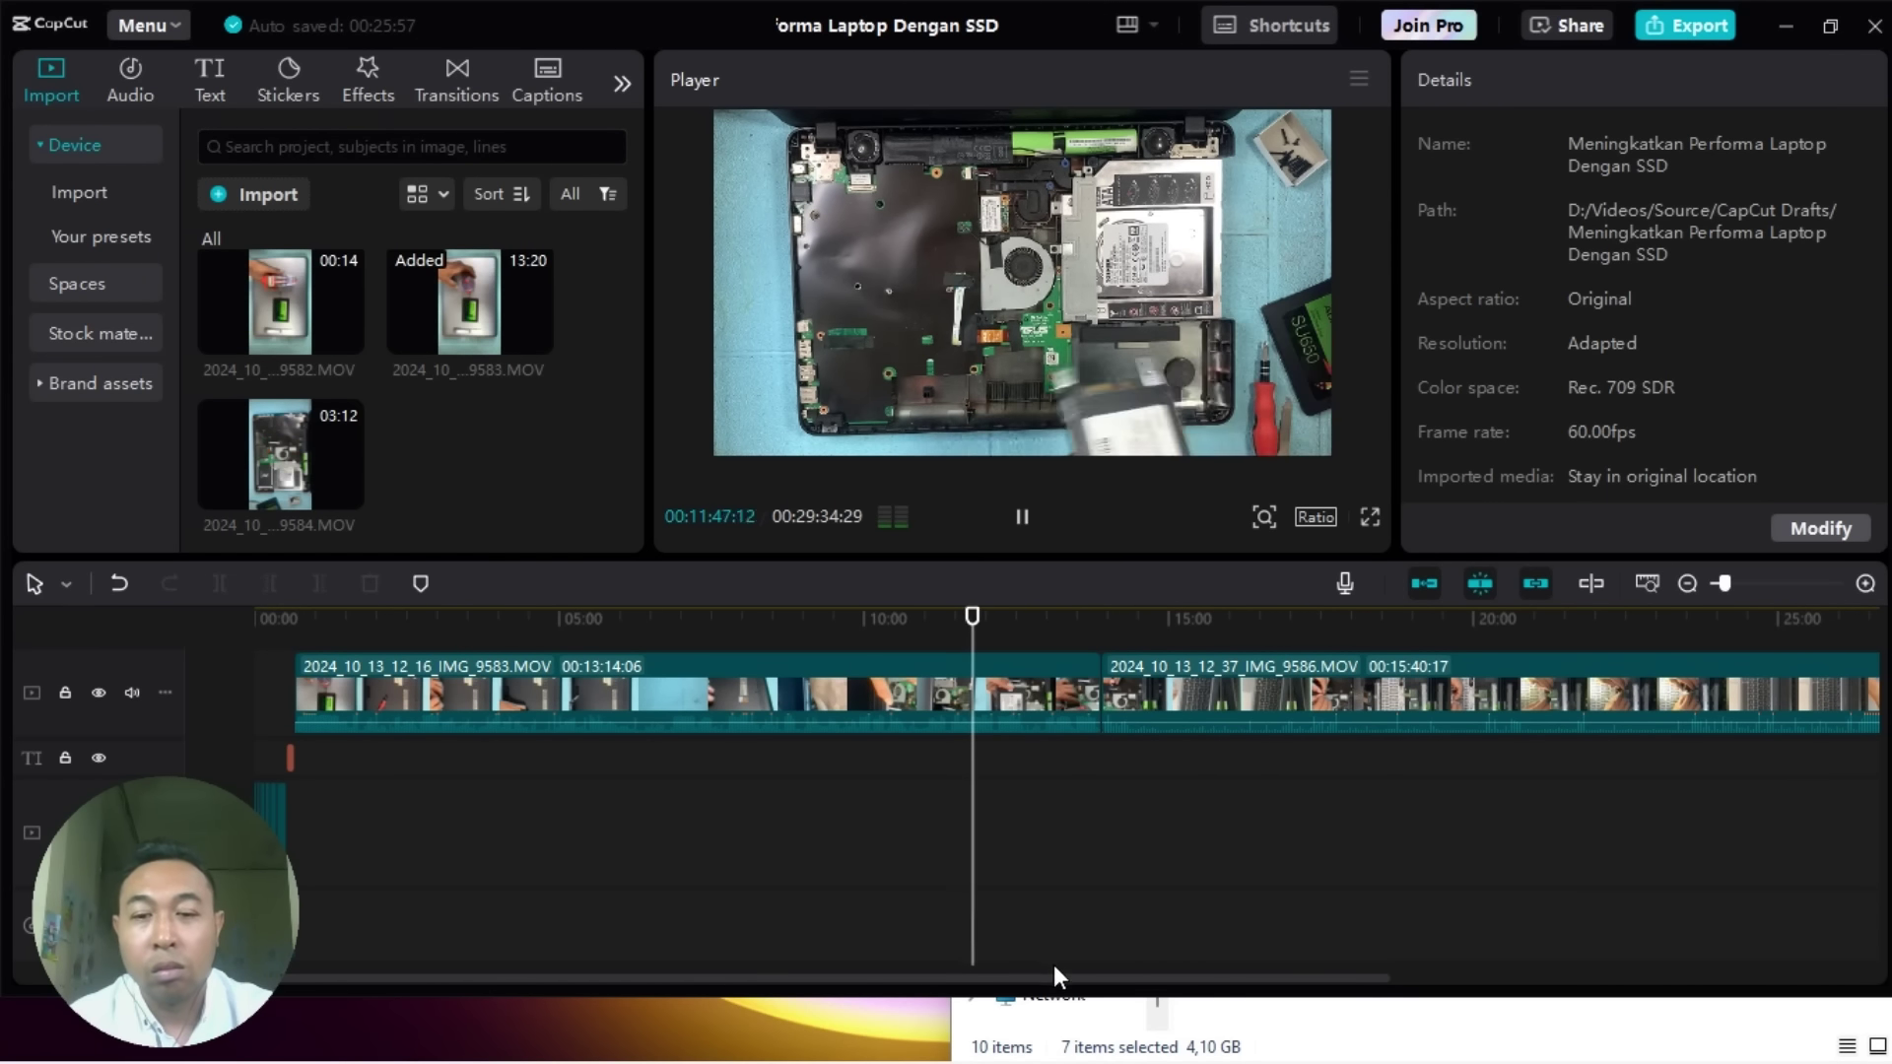
# Step: Move the playhead to about 12:13, preview the drive caddy footage and pause at about 12:57
pyautogui.moveTo(1055, 972); pyautogui.dragTo(1178, 997)
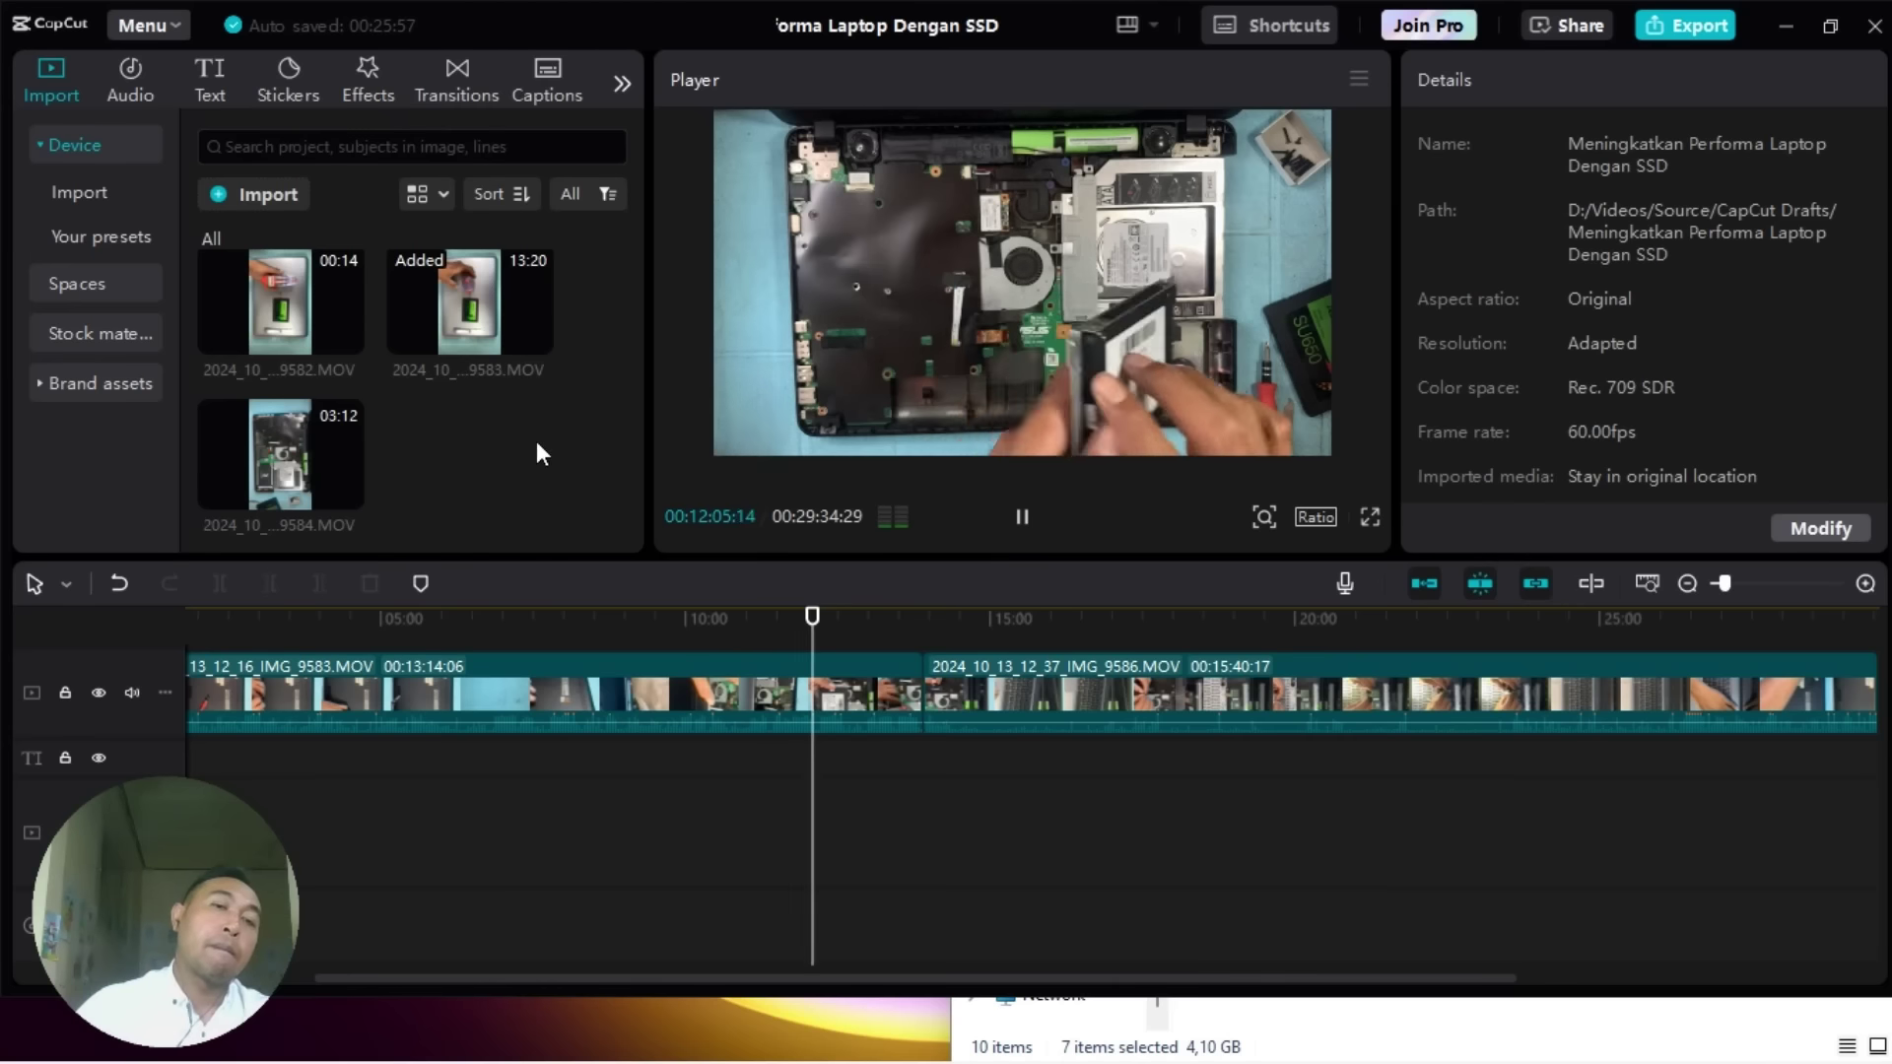
pyautogui.click(885, 811)
pyautogui.press('space')
pyautogui.click(820, 636)
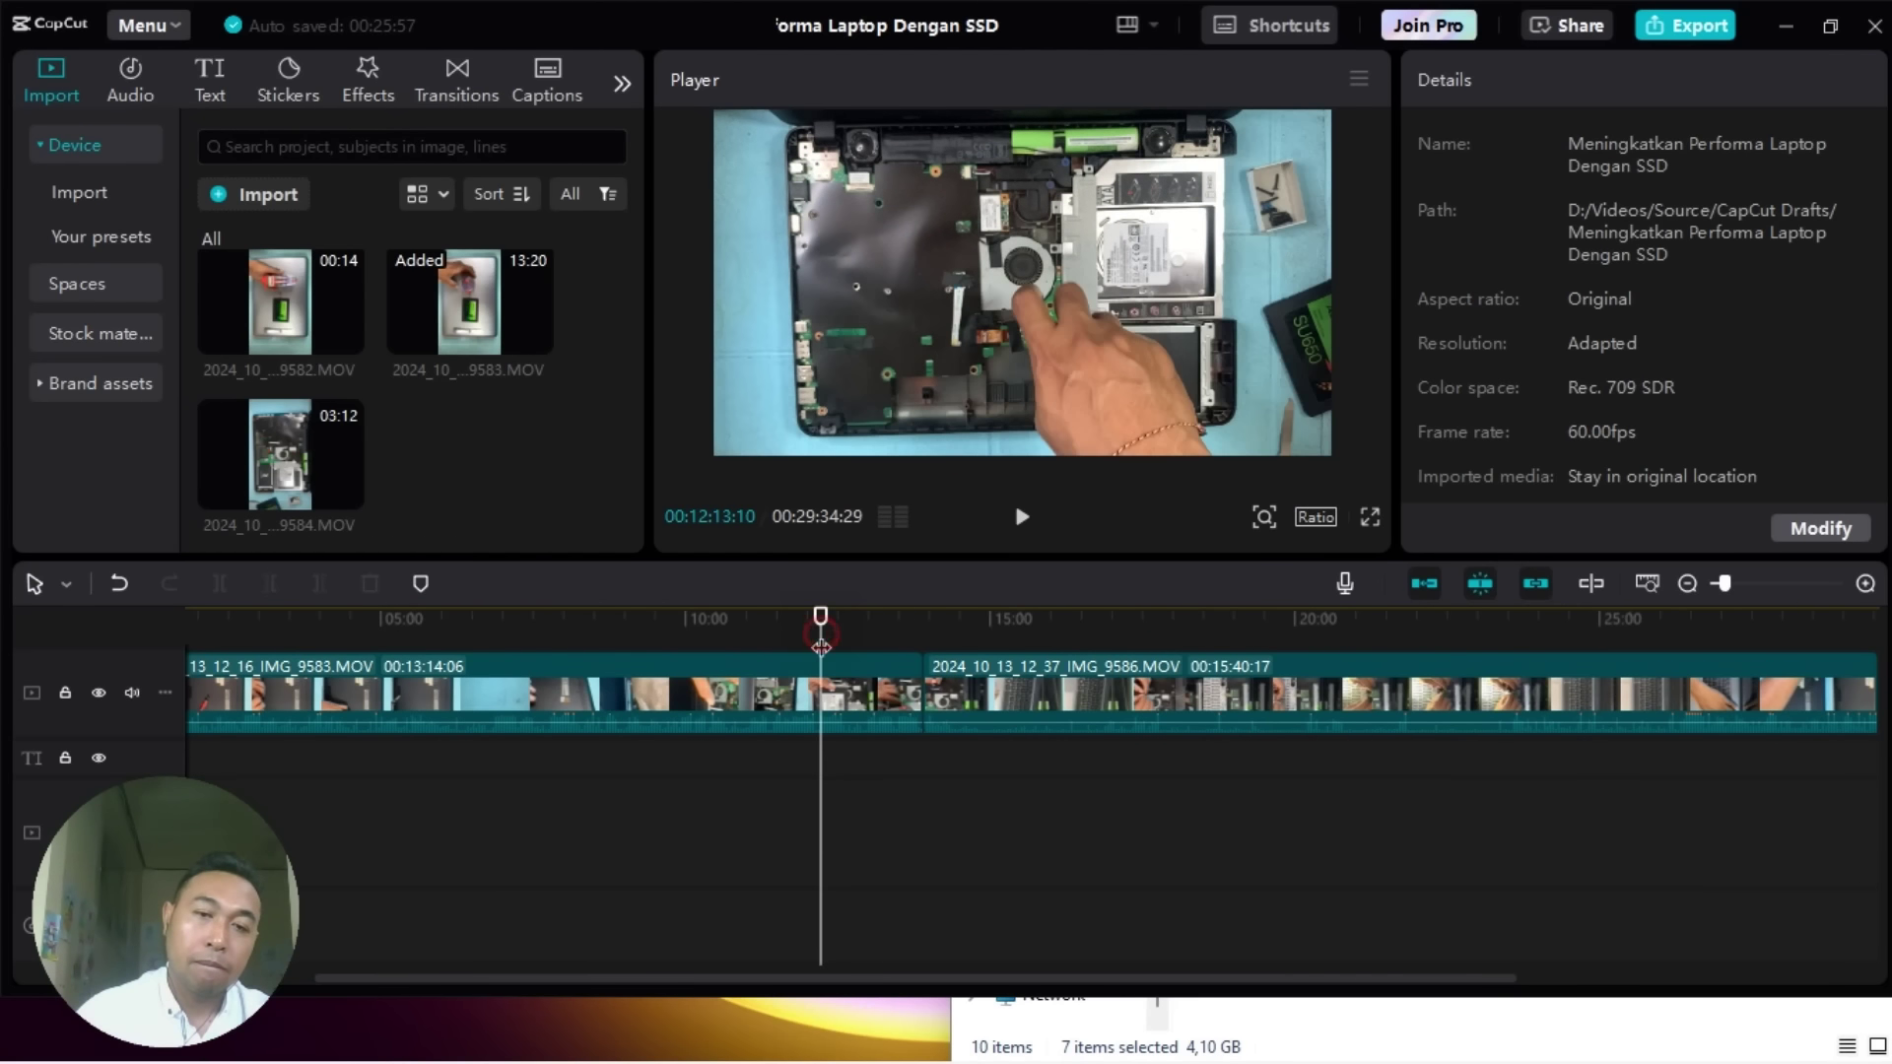
pyautogui.click(1020, 516)
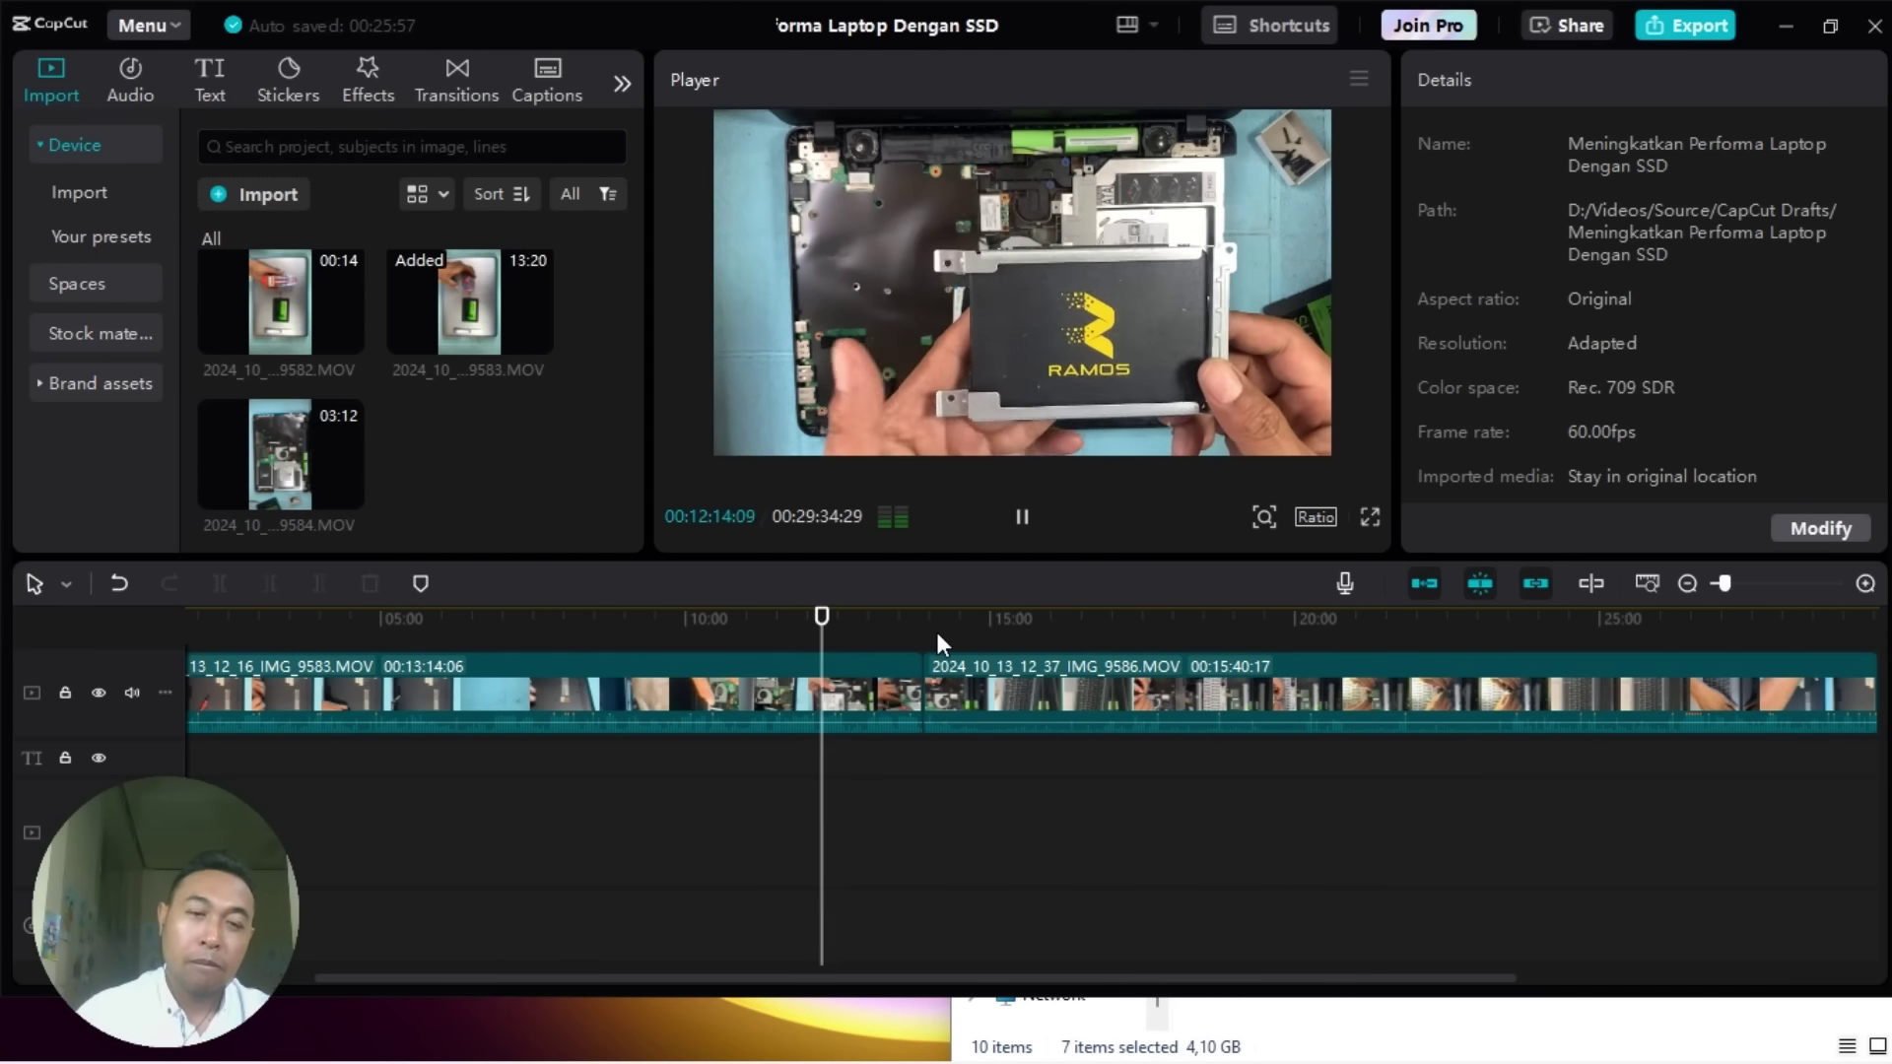
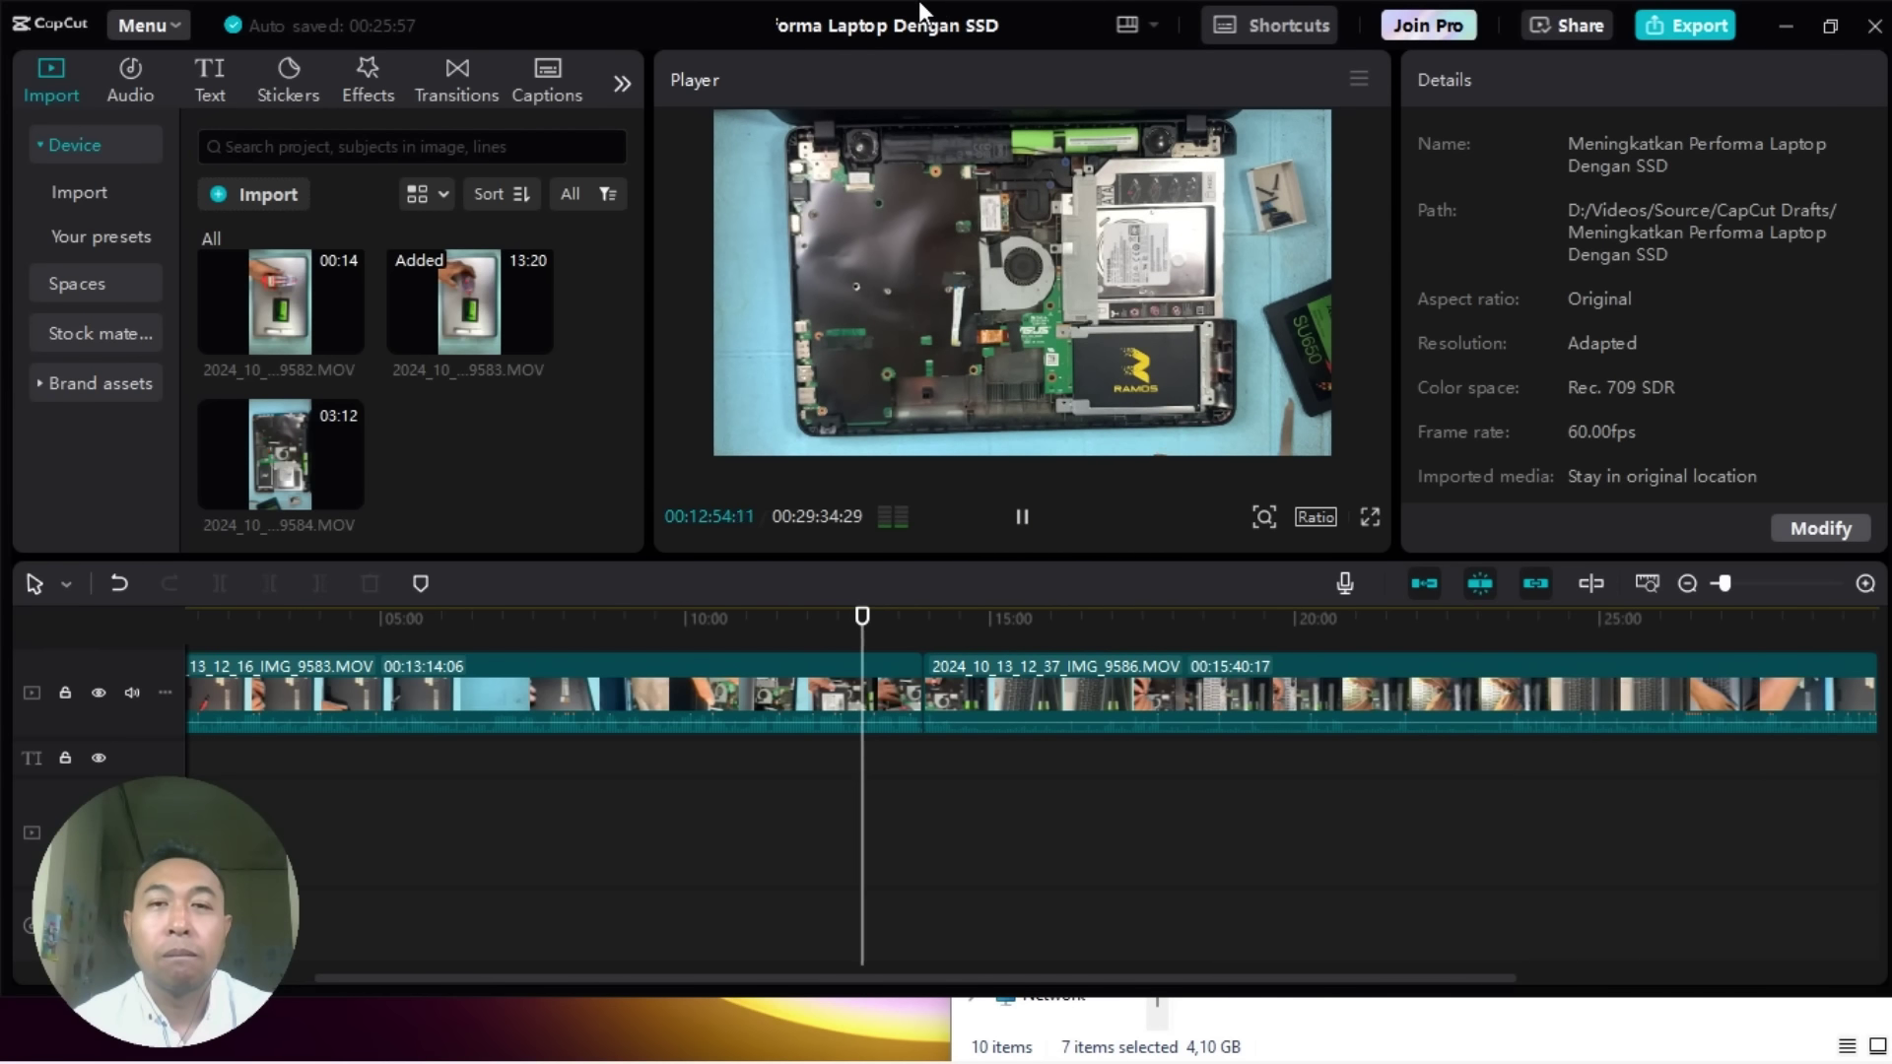
pyautogui.click(1022, 516)
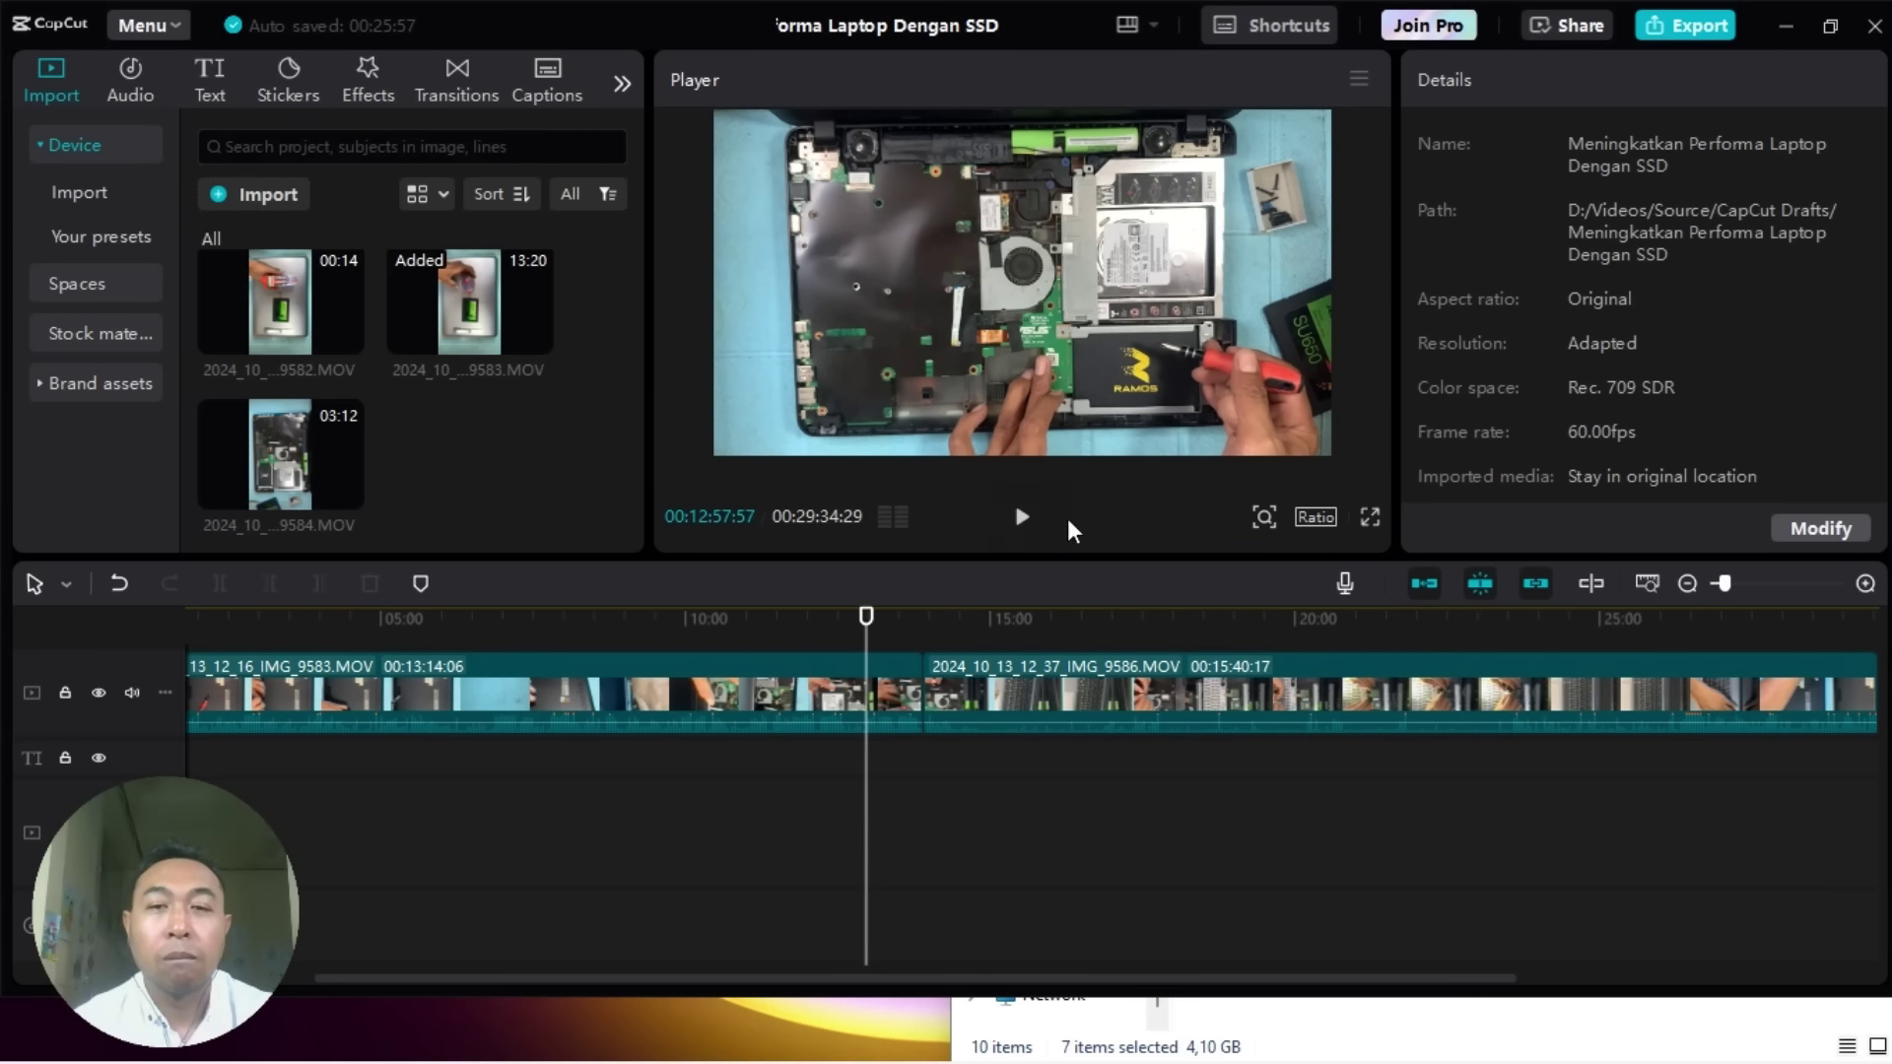
# Step: Review the project's export settings and close them without exporting
pyautogui.click(1666, 27)
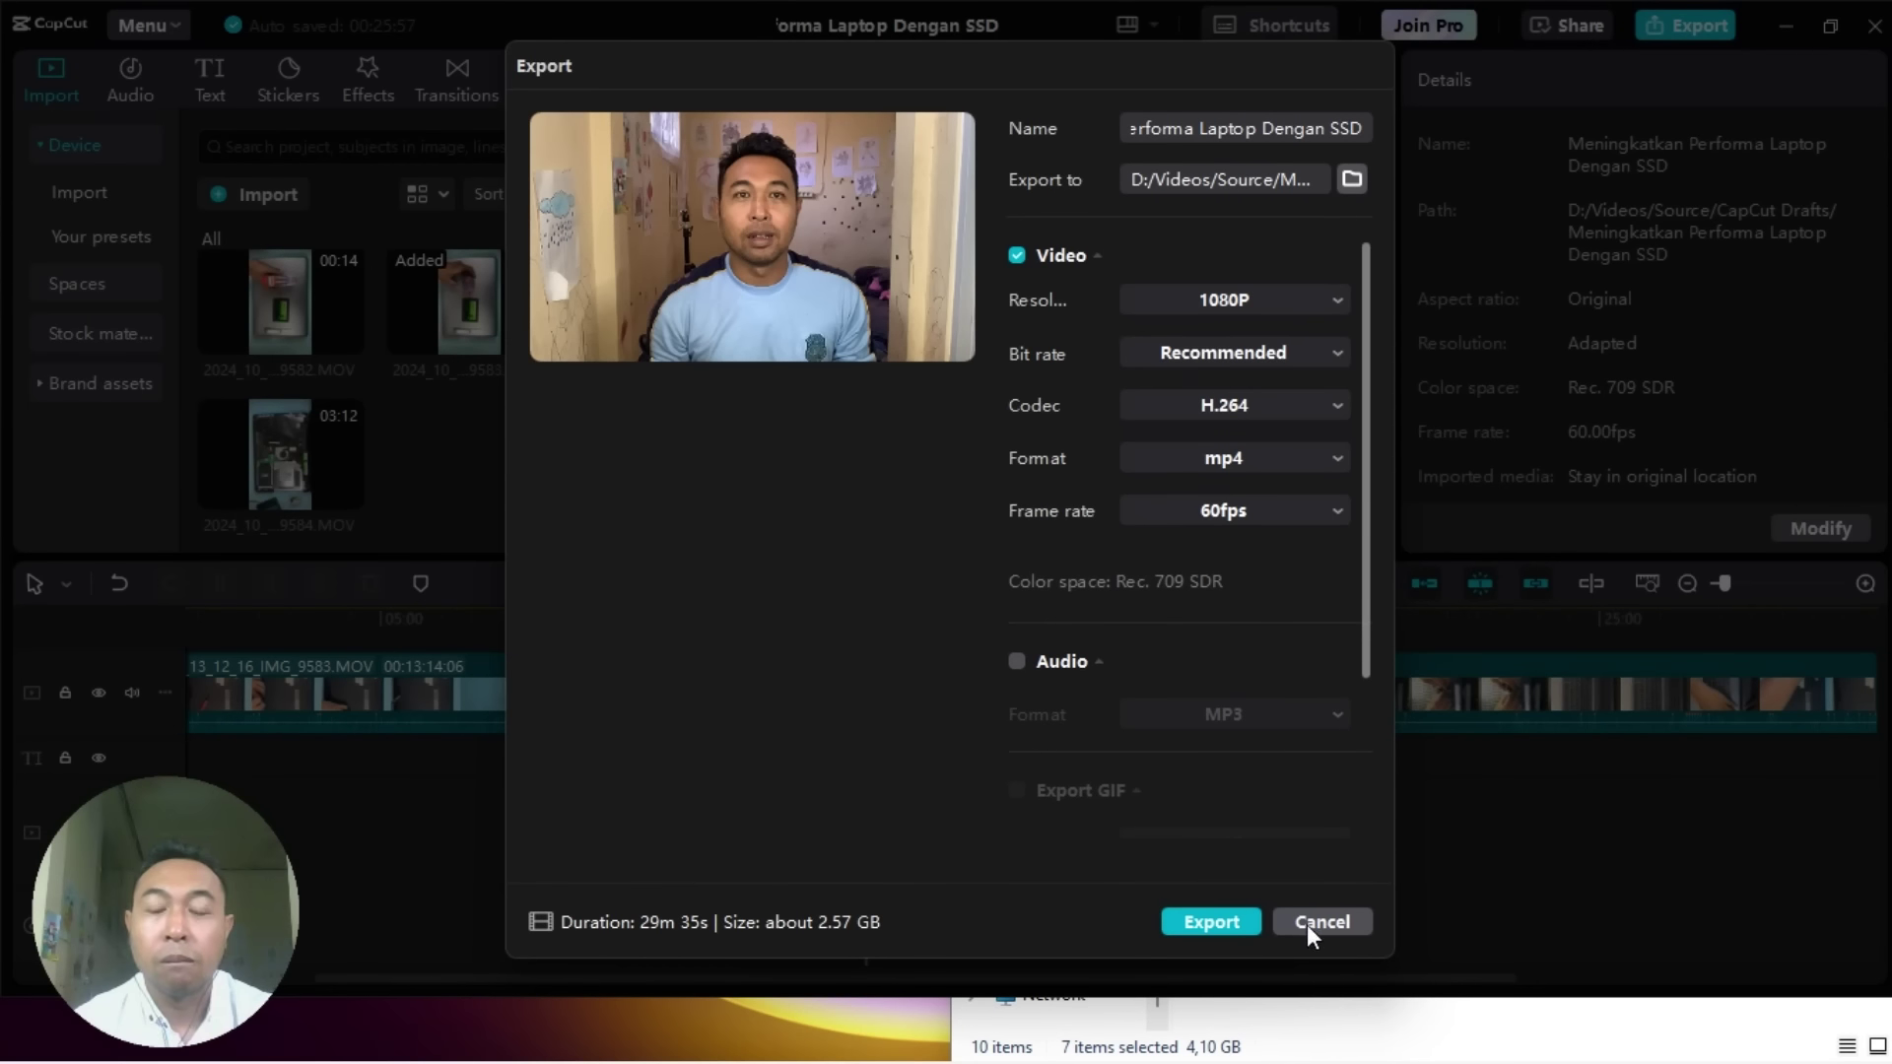
pyautogui.click(1307, 922)
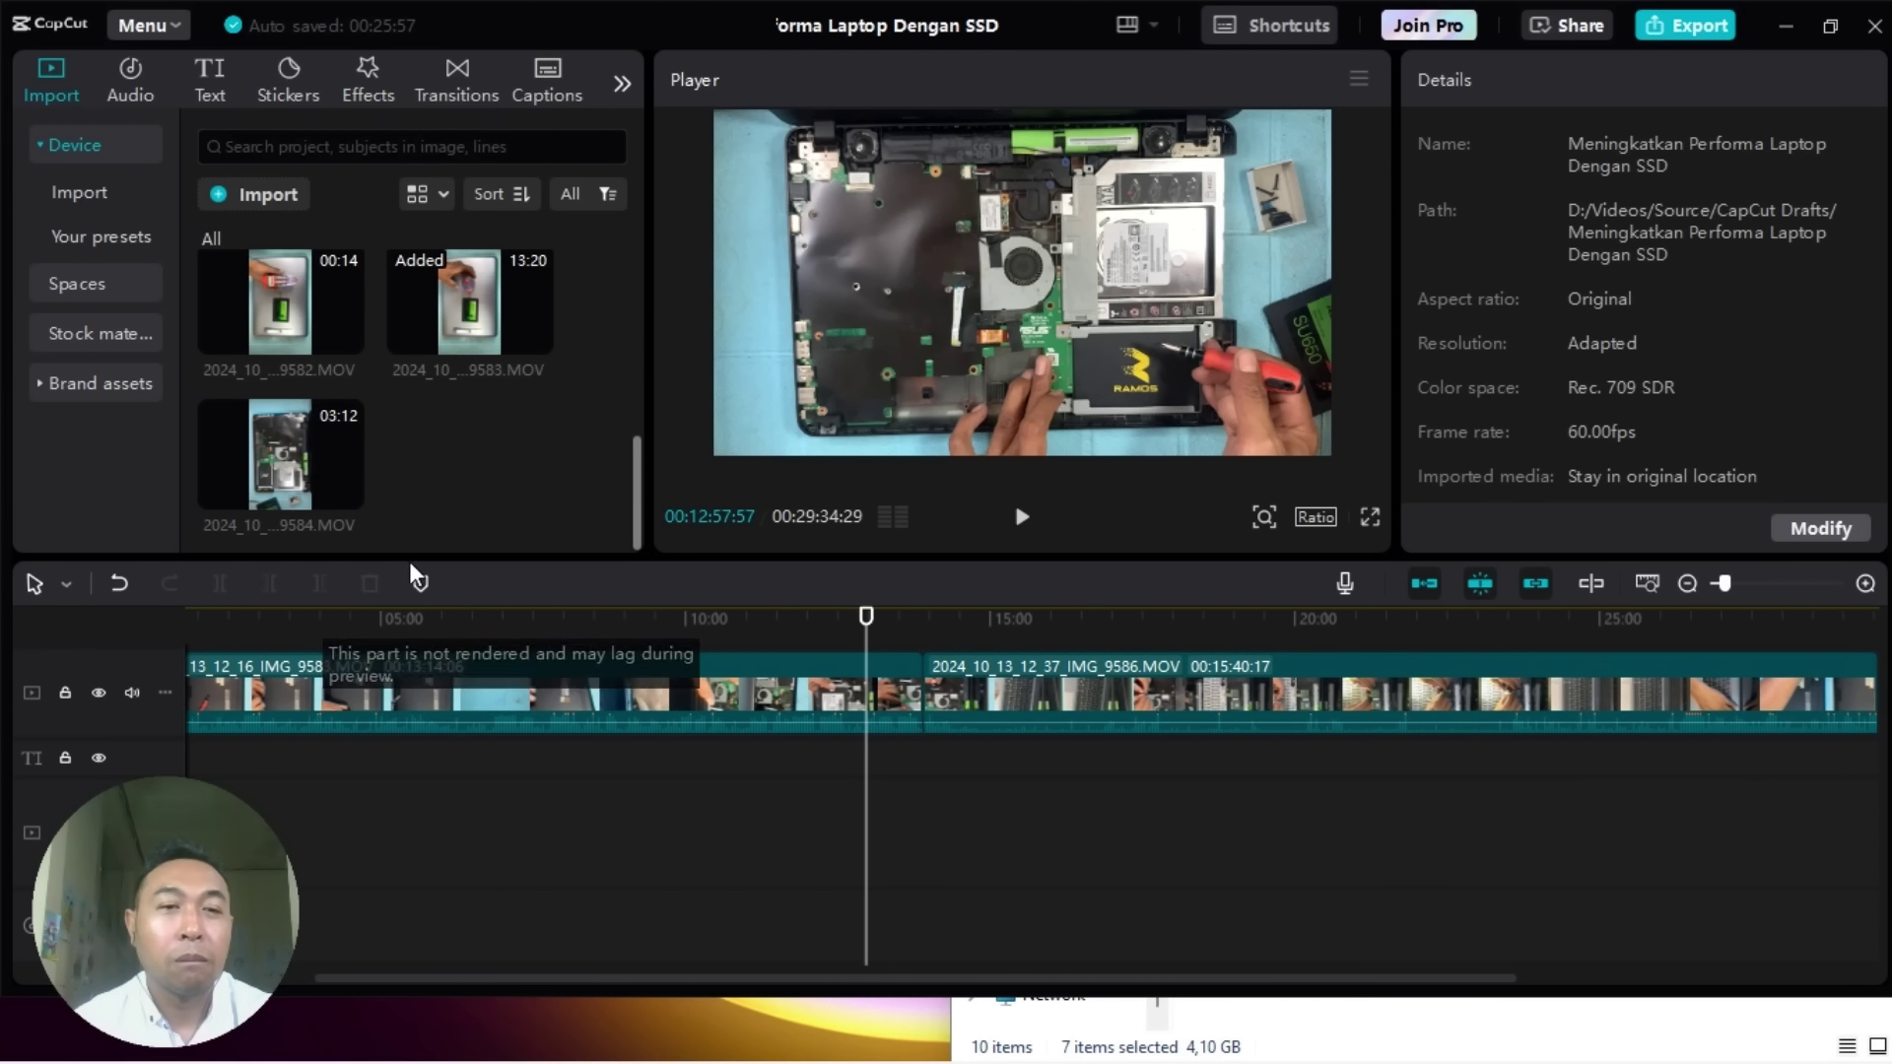
# Step: Enable bilingual captions in English for the Indonesian auto captions and try to generate them
pyautogui.click(543, 84)
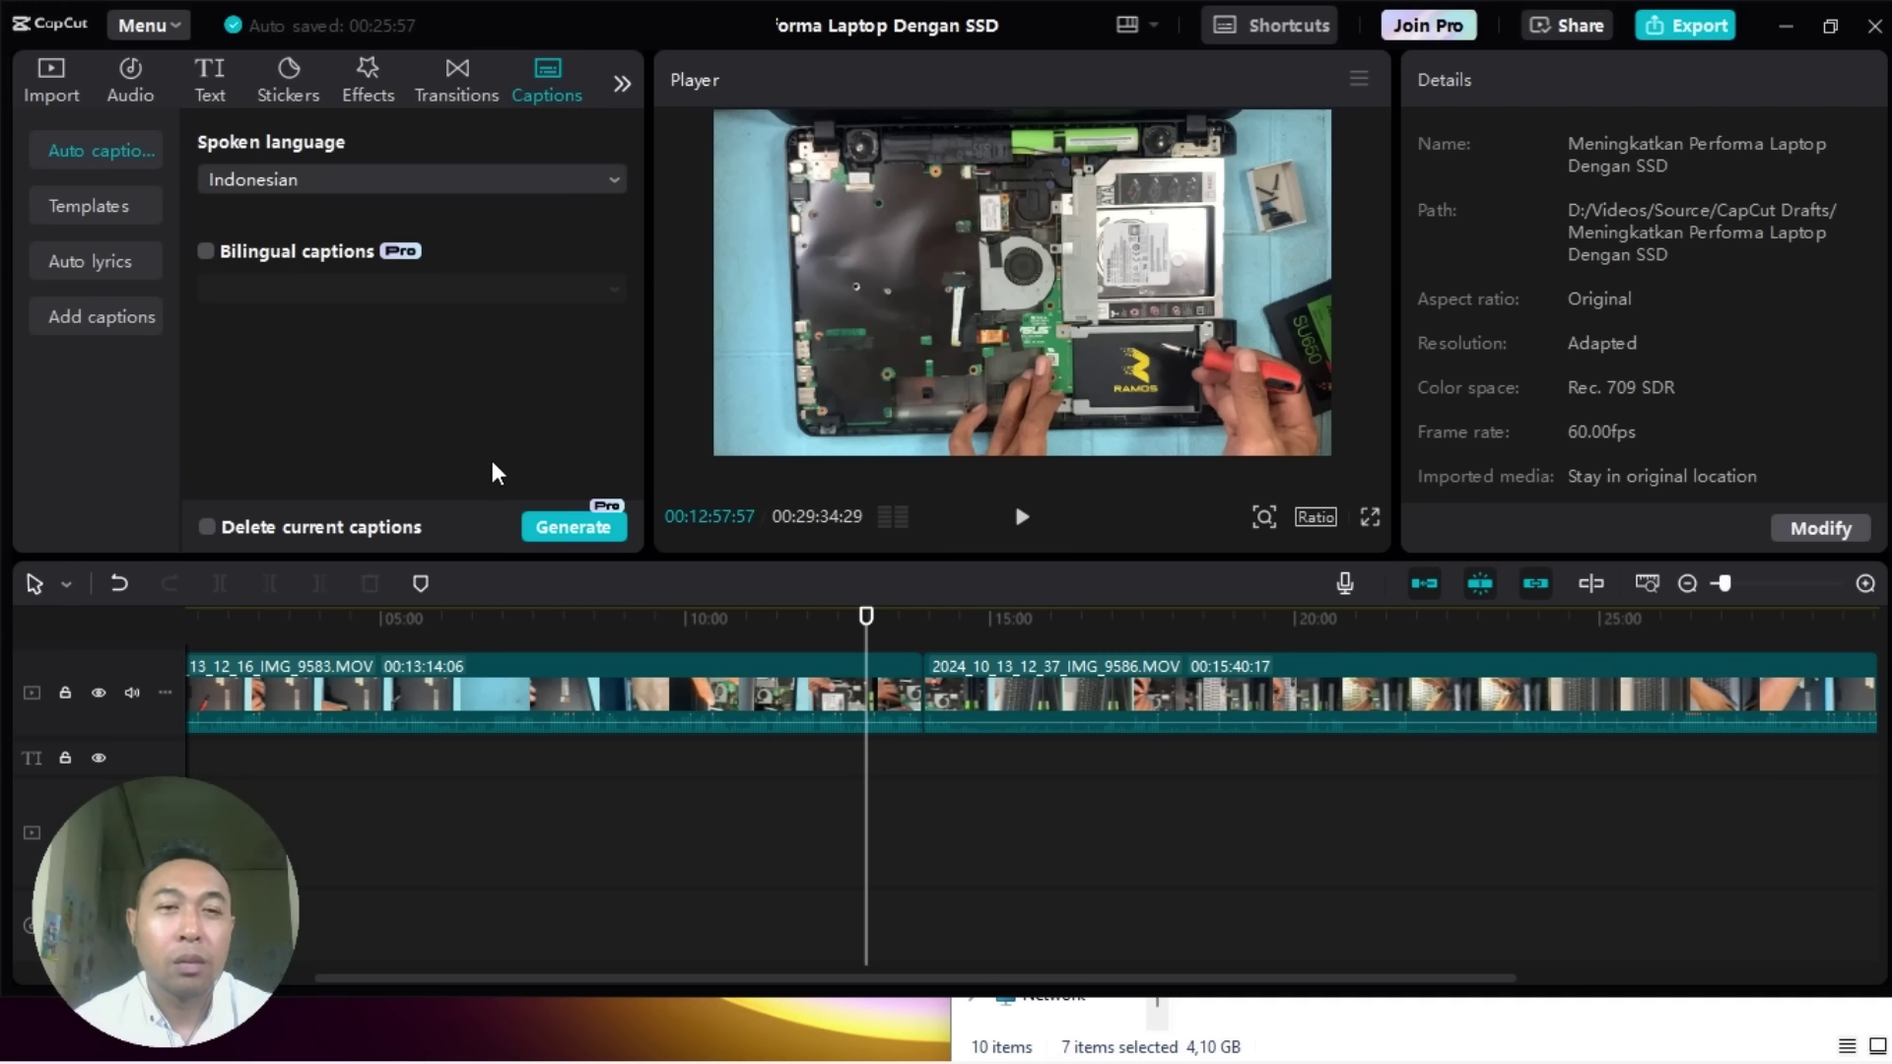
pyautogui.click(208, 252)
pyautogui.click(357, 288)
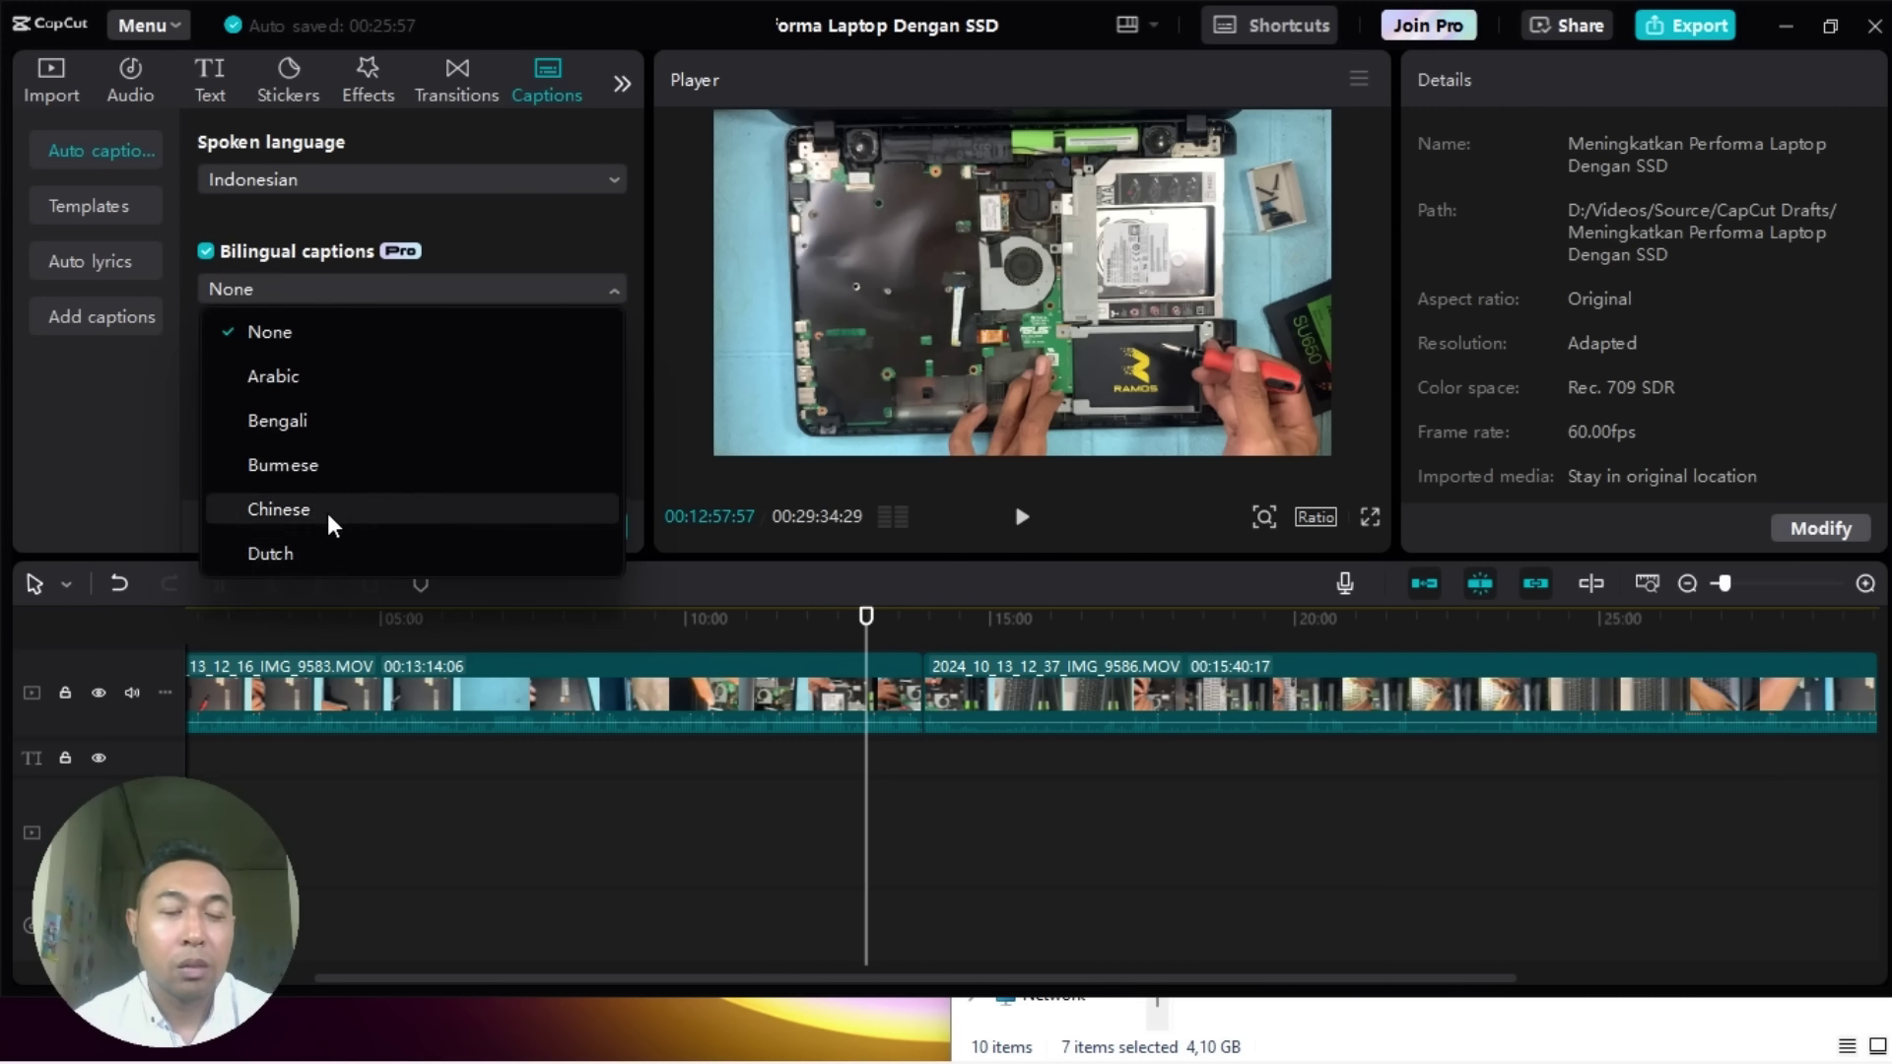
pyautogui.scroll(-8, 335, 503)
pyautogui.scroll(8, 418, 448)
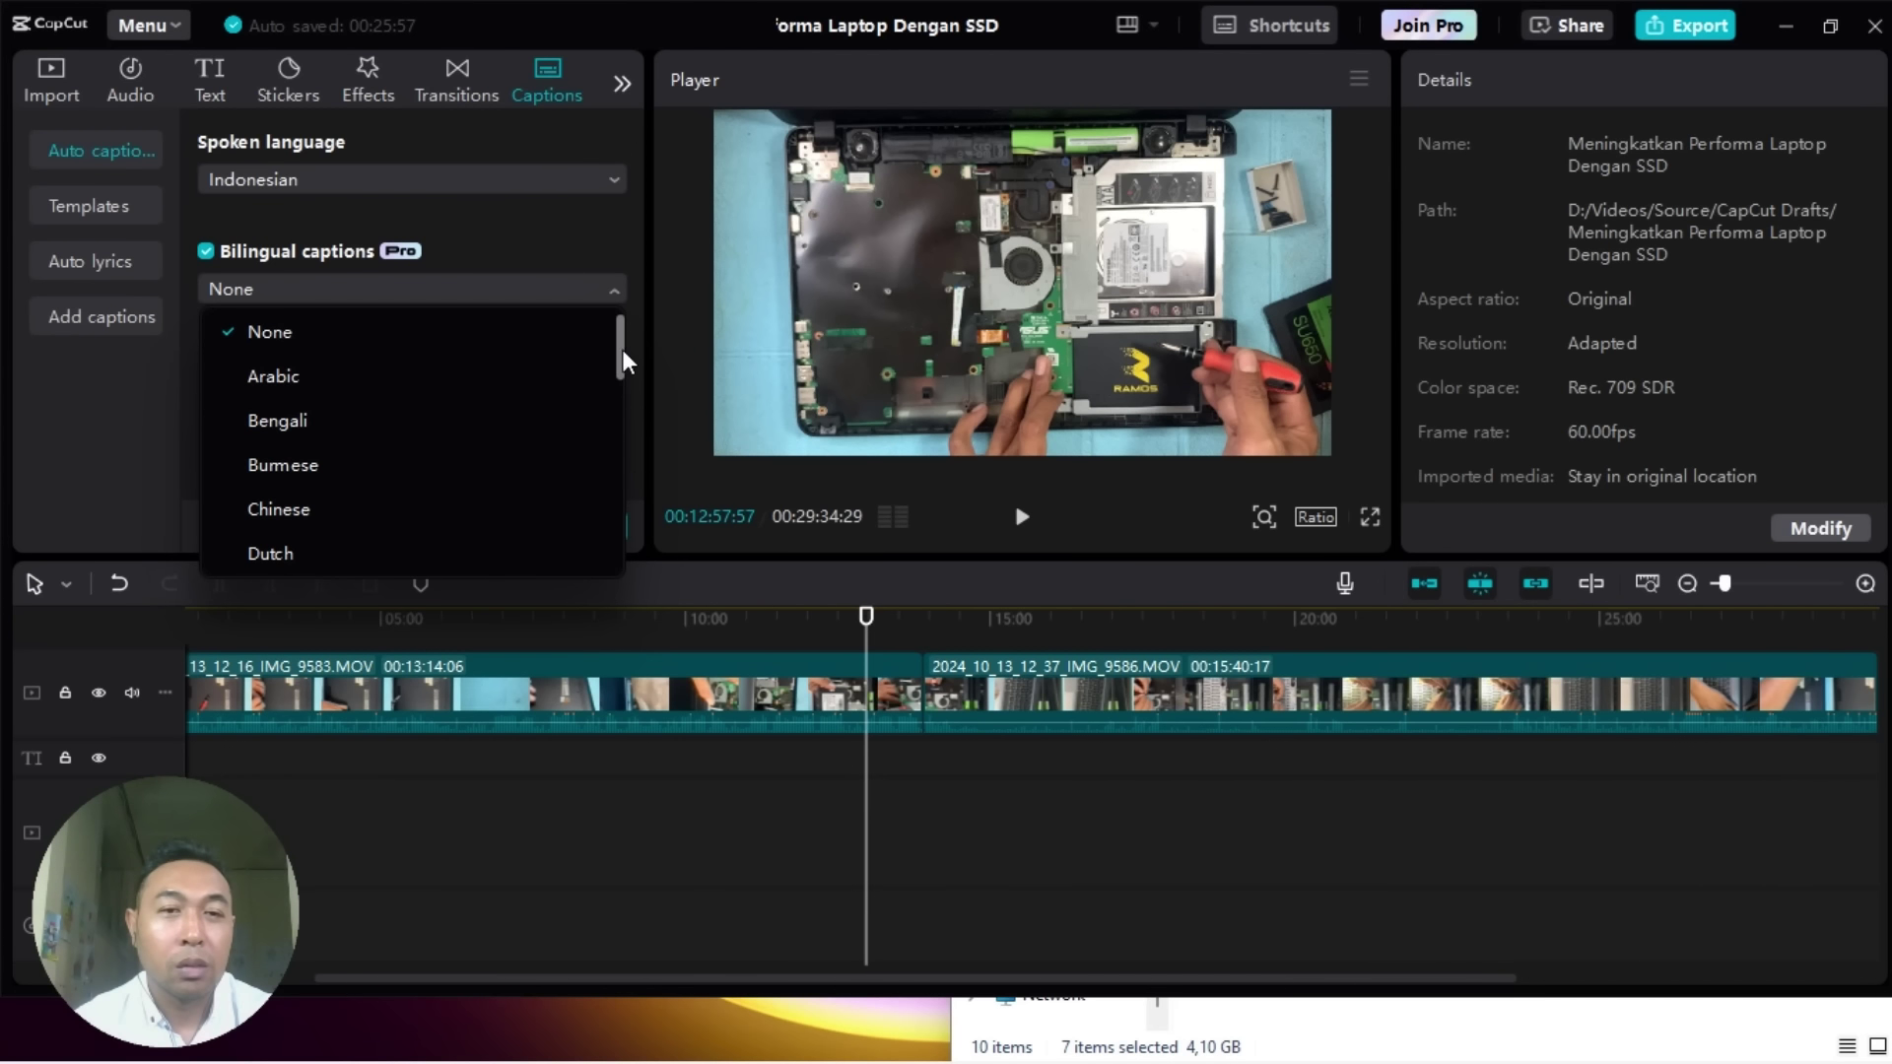
pyautogui.moveTo(621, 355); pyautogui.dragTo(561, 396)
pyautogui.click(562, 398)
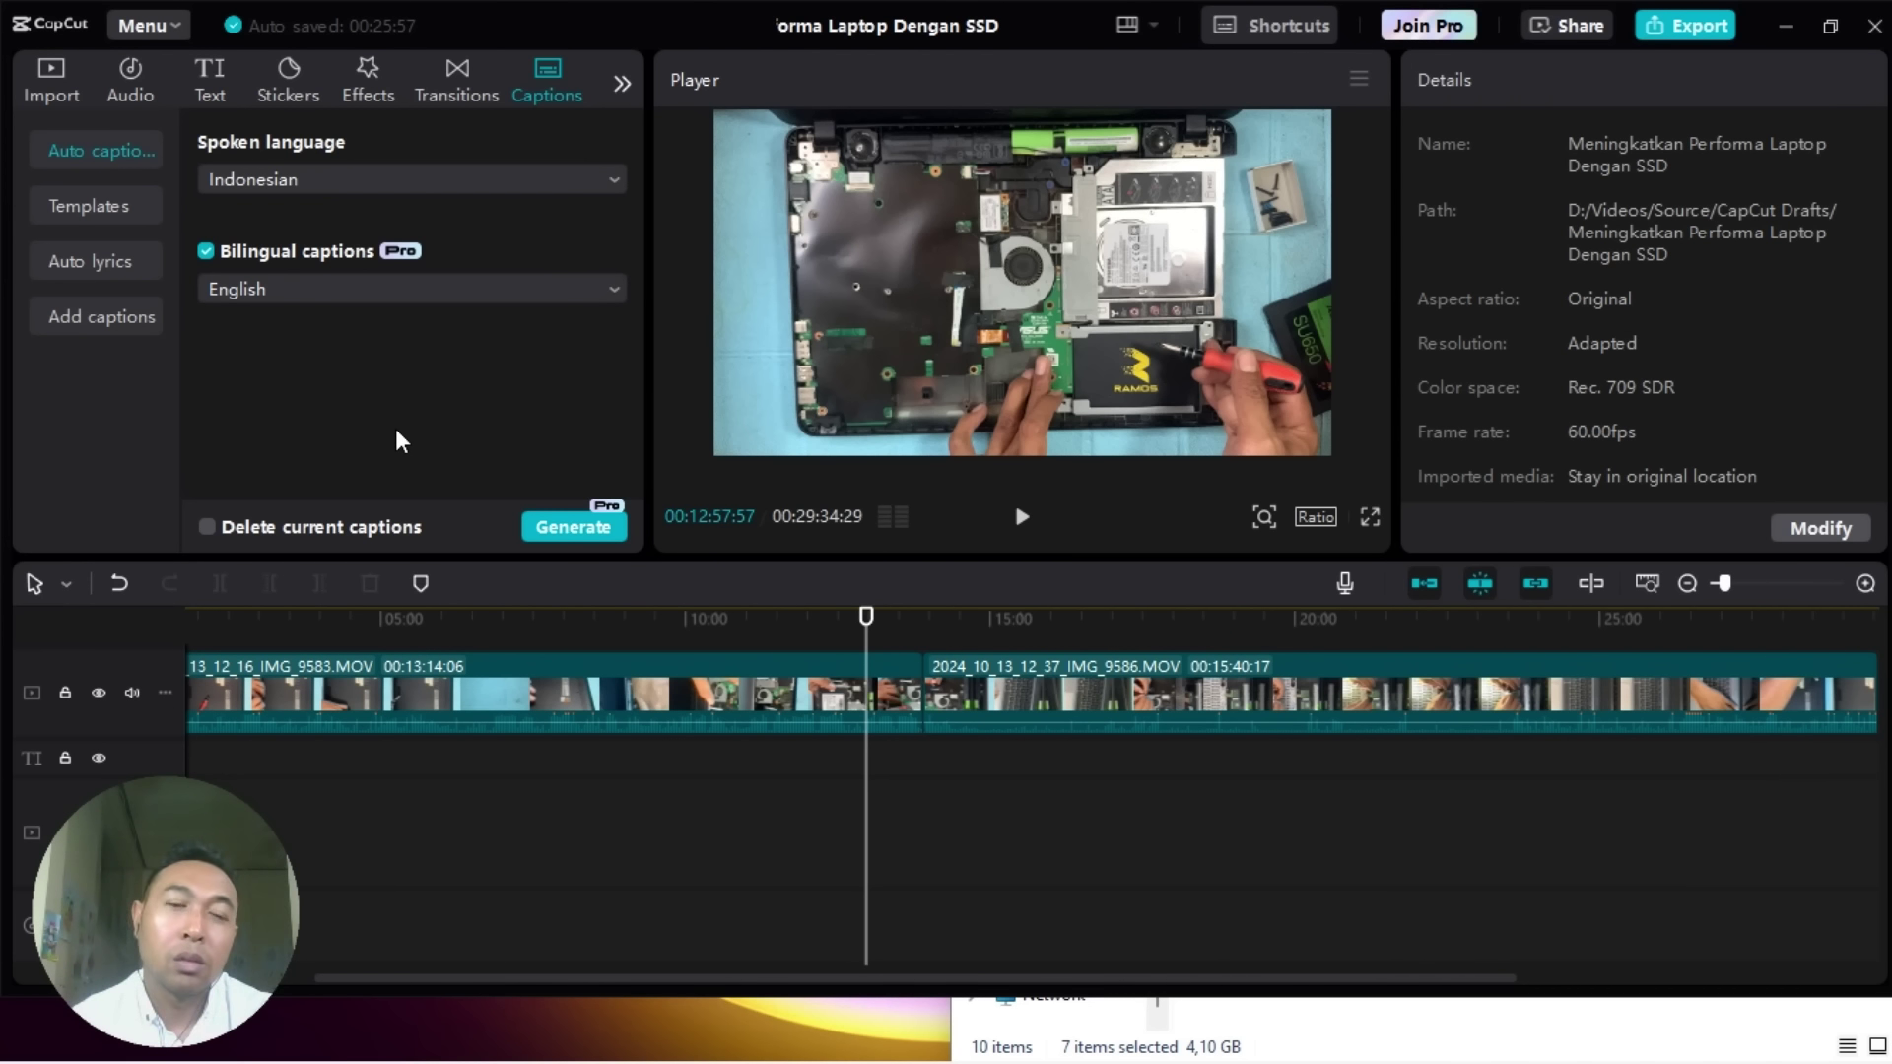
pyautogui.click(583, 530)
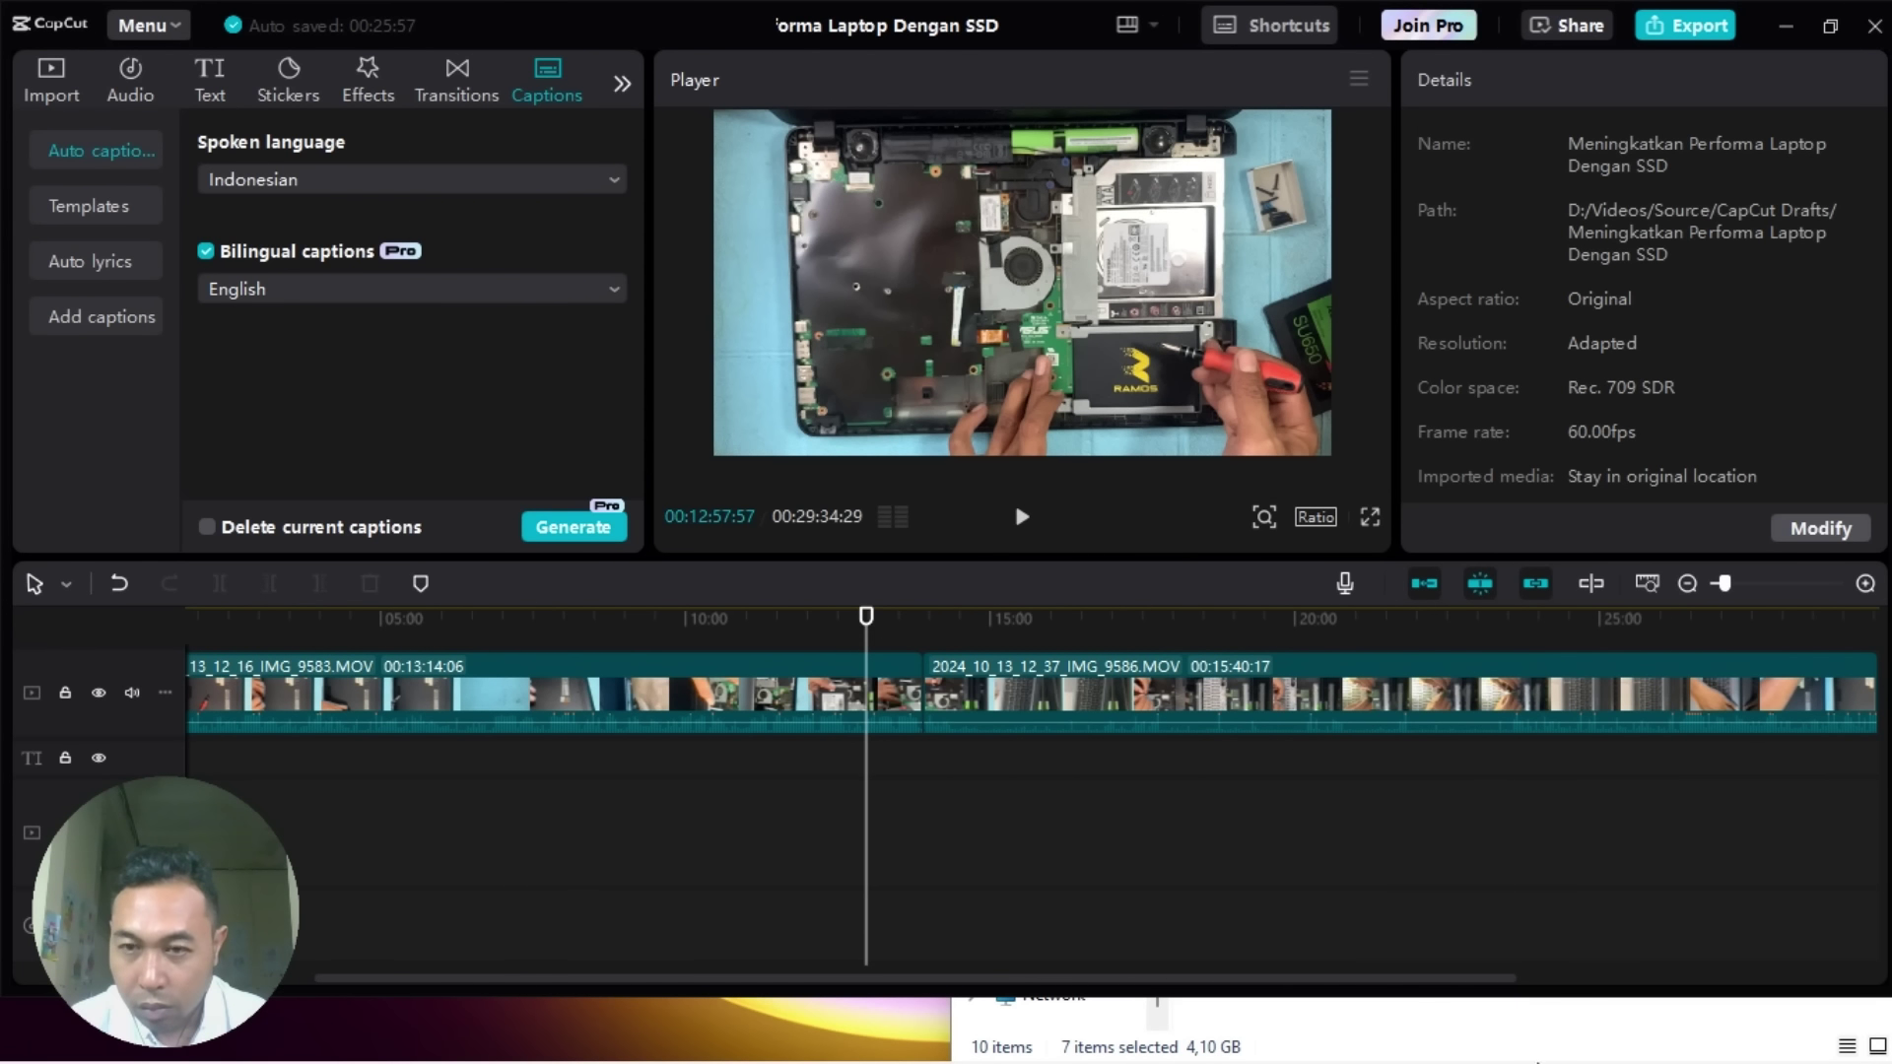
# Step: Turn on the computer's Wi-Fi and connect to the ZTE-ebfc56 network
pyautogui.moveTo(1523, 1063)
pyautogui.click(1691, 1031)
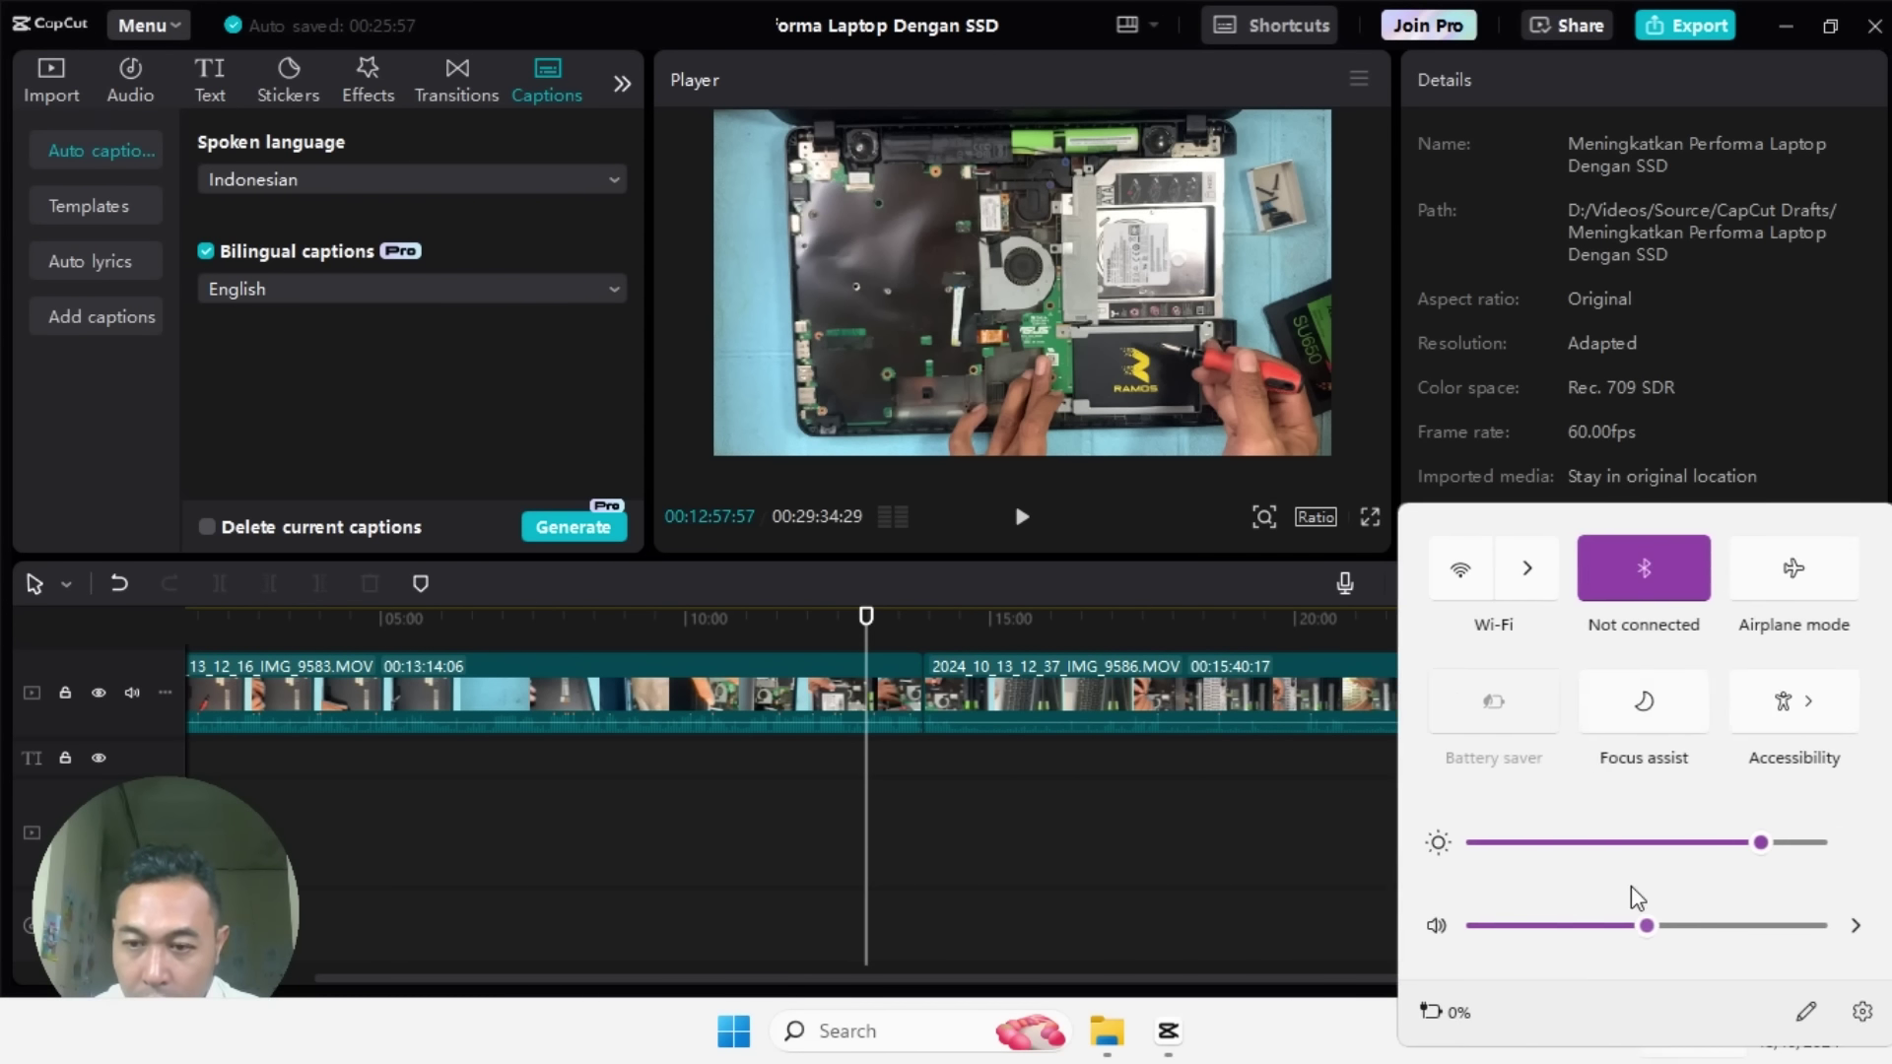
pyautogui.click(1447, 569)
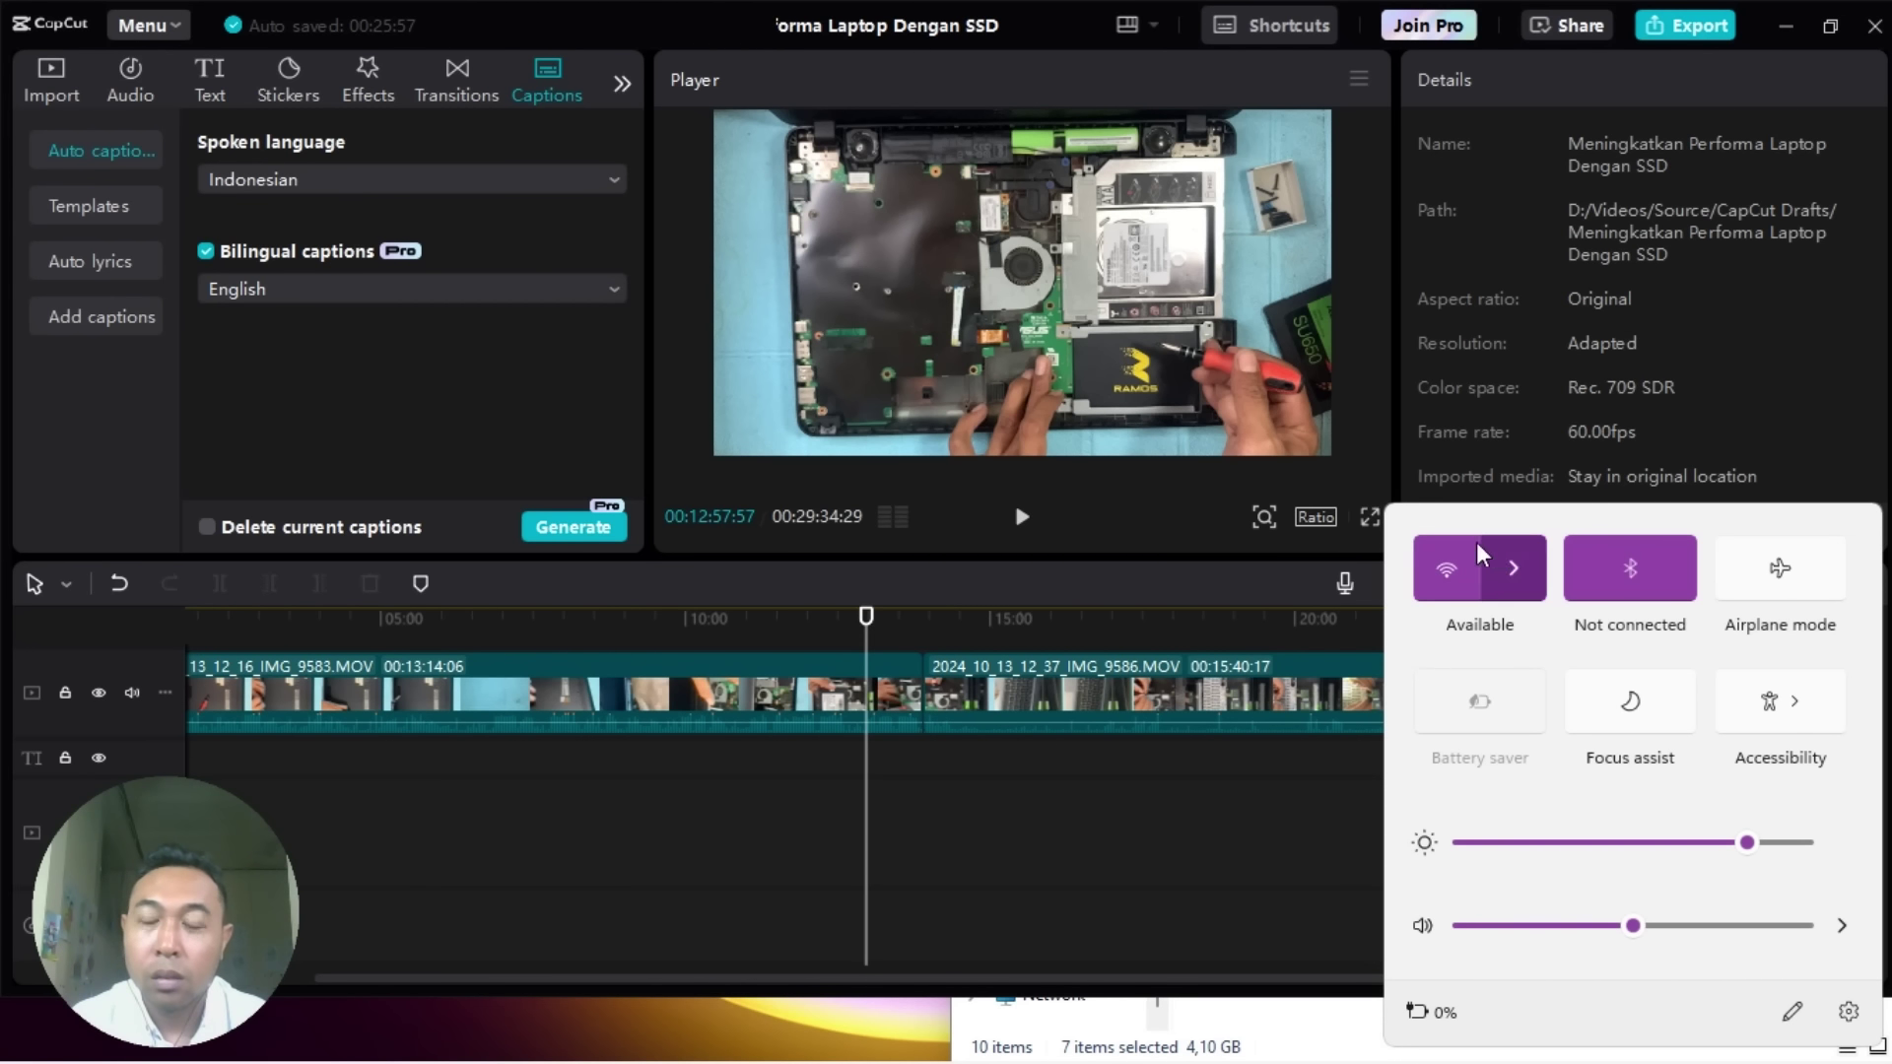
pyautogui.click(1515, 577)
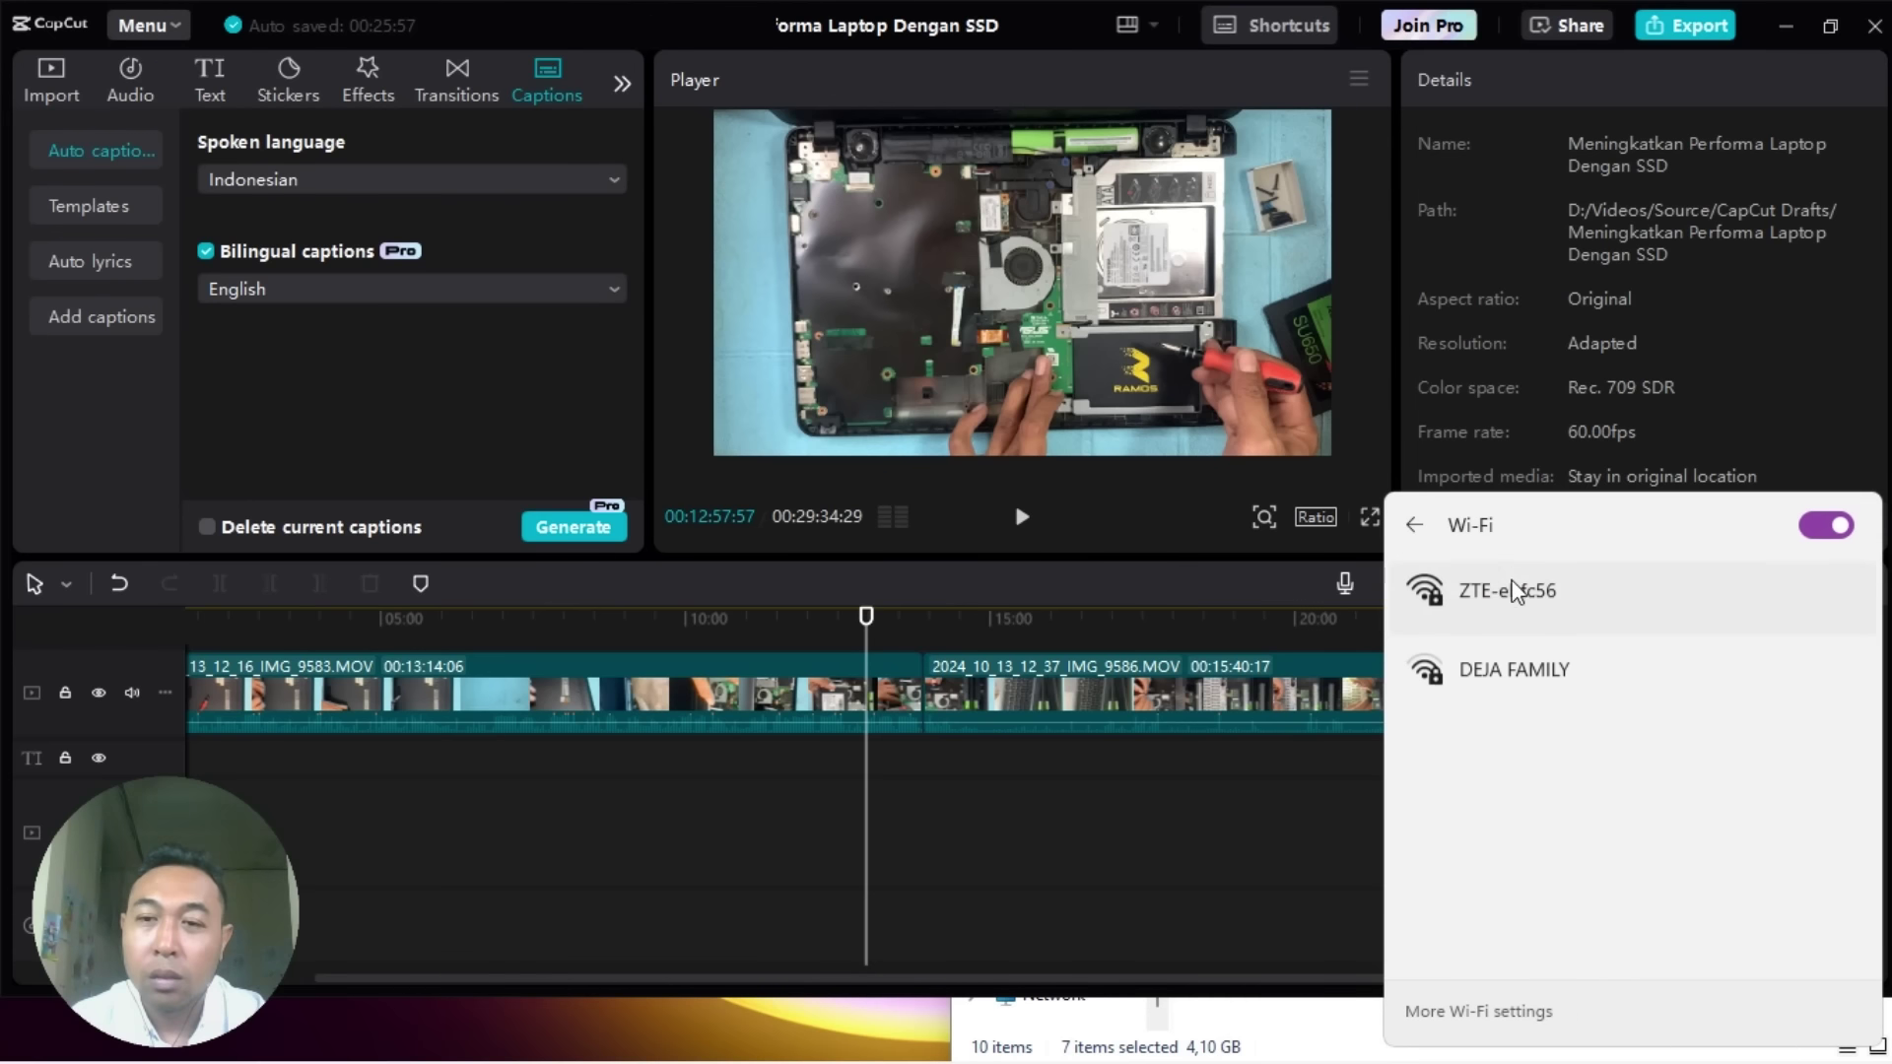
pyautogui.click(1511, 591)
pyautogui.click(1737, 719)
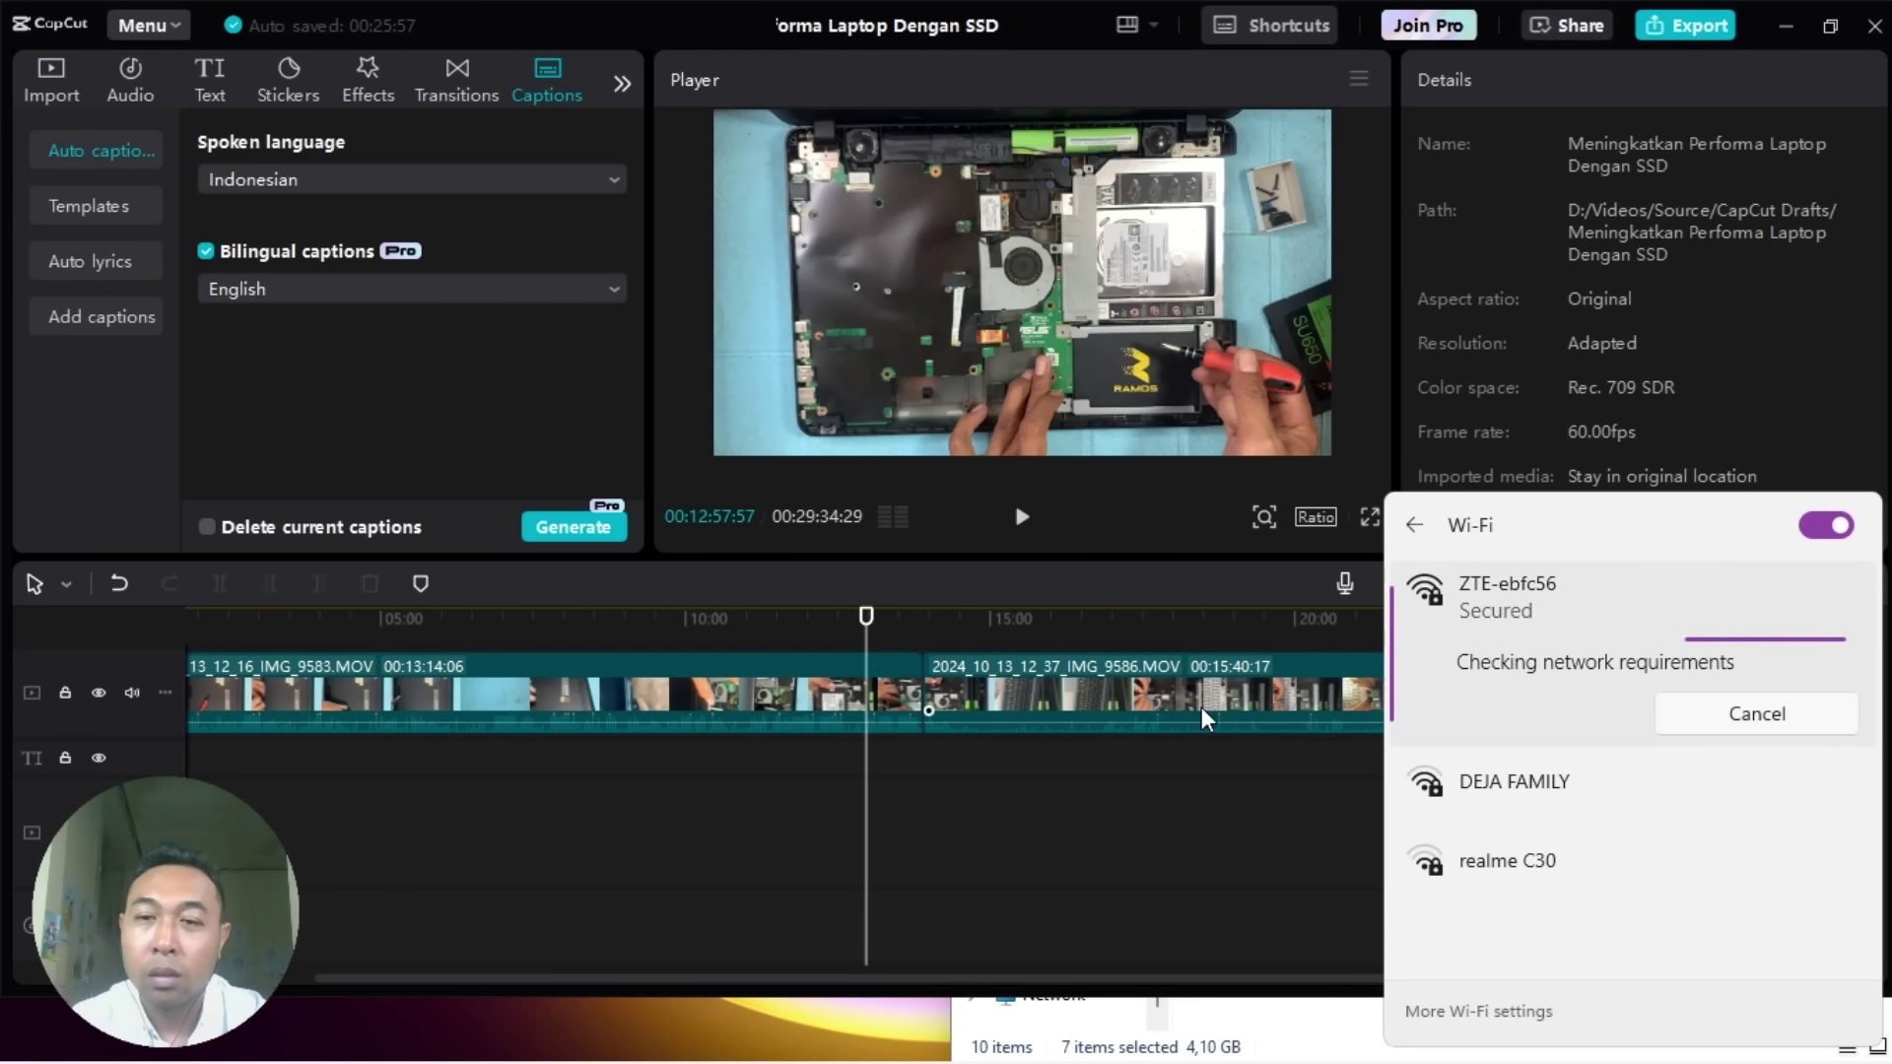
# Step: Close the Wi-Fi list and generate the Indonesian auto captions with English as the bilingual language
pyautogui.click(959, 828)
pyautogui.click(555, 529)
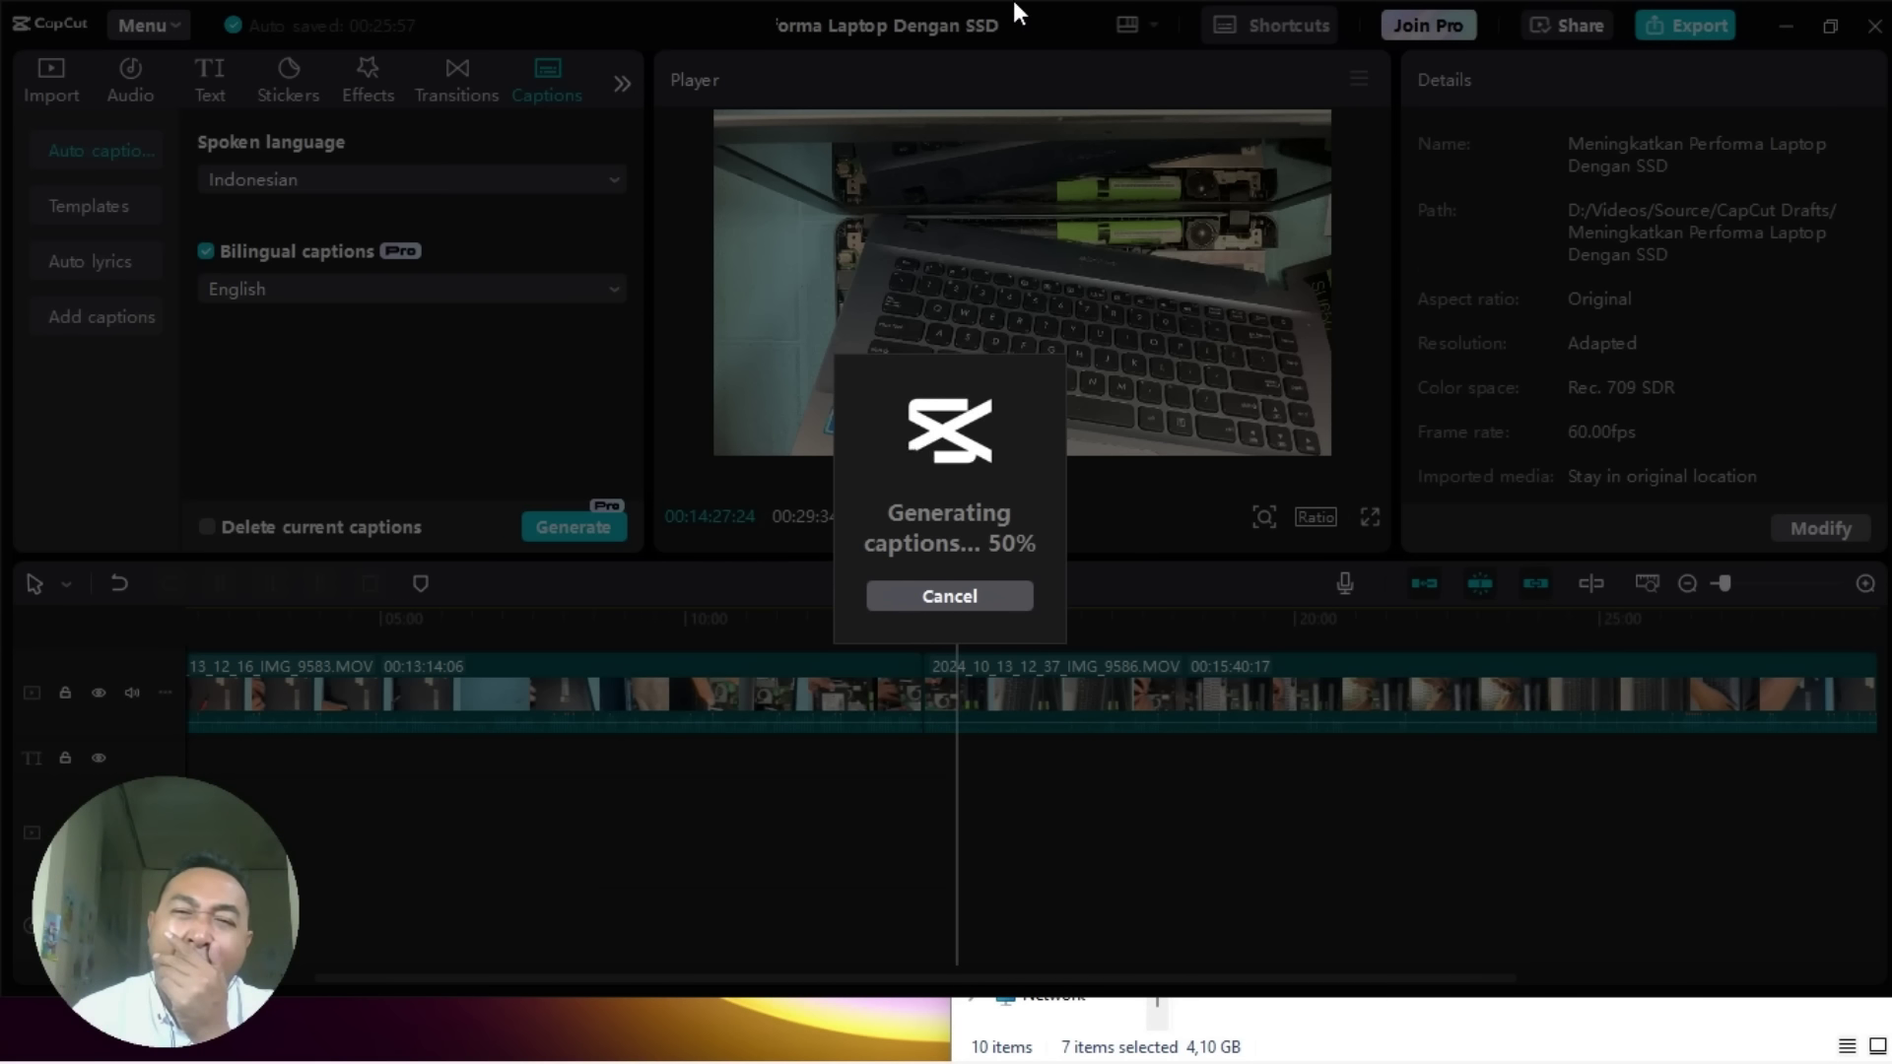
pyautogui.moveTo(941, 12)
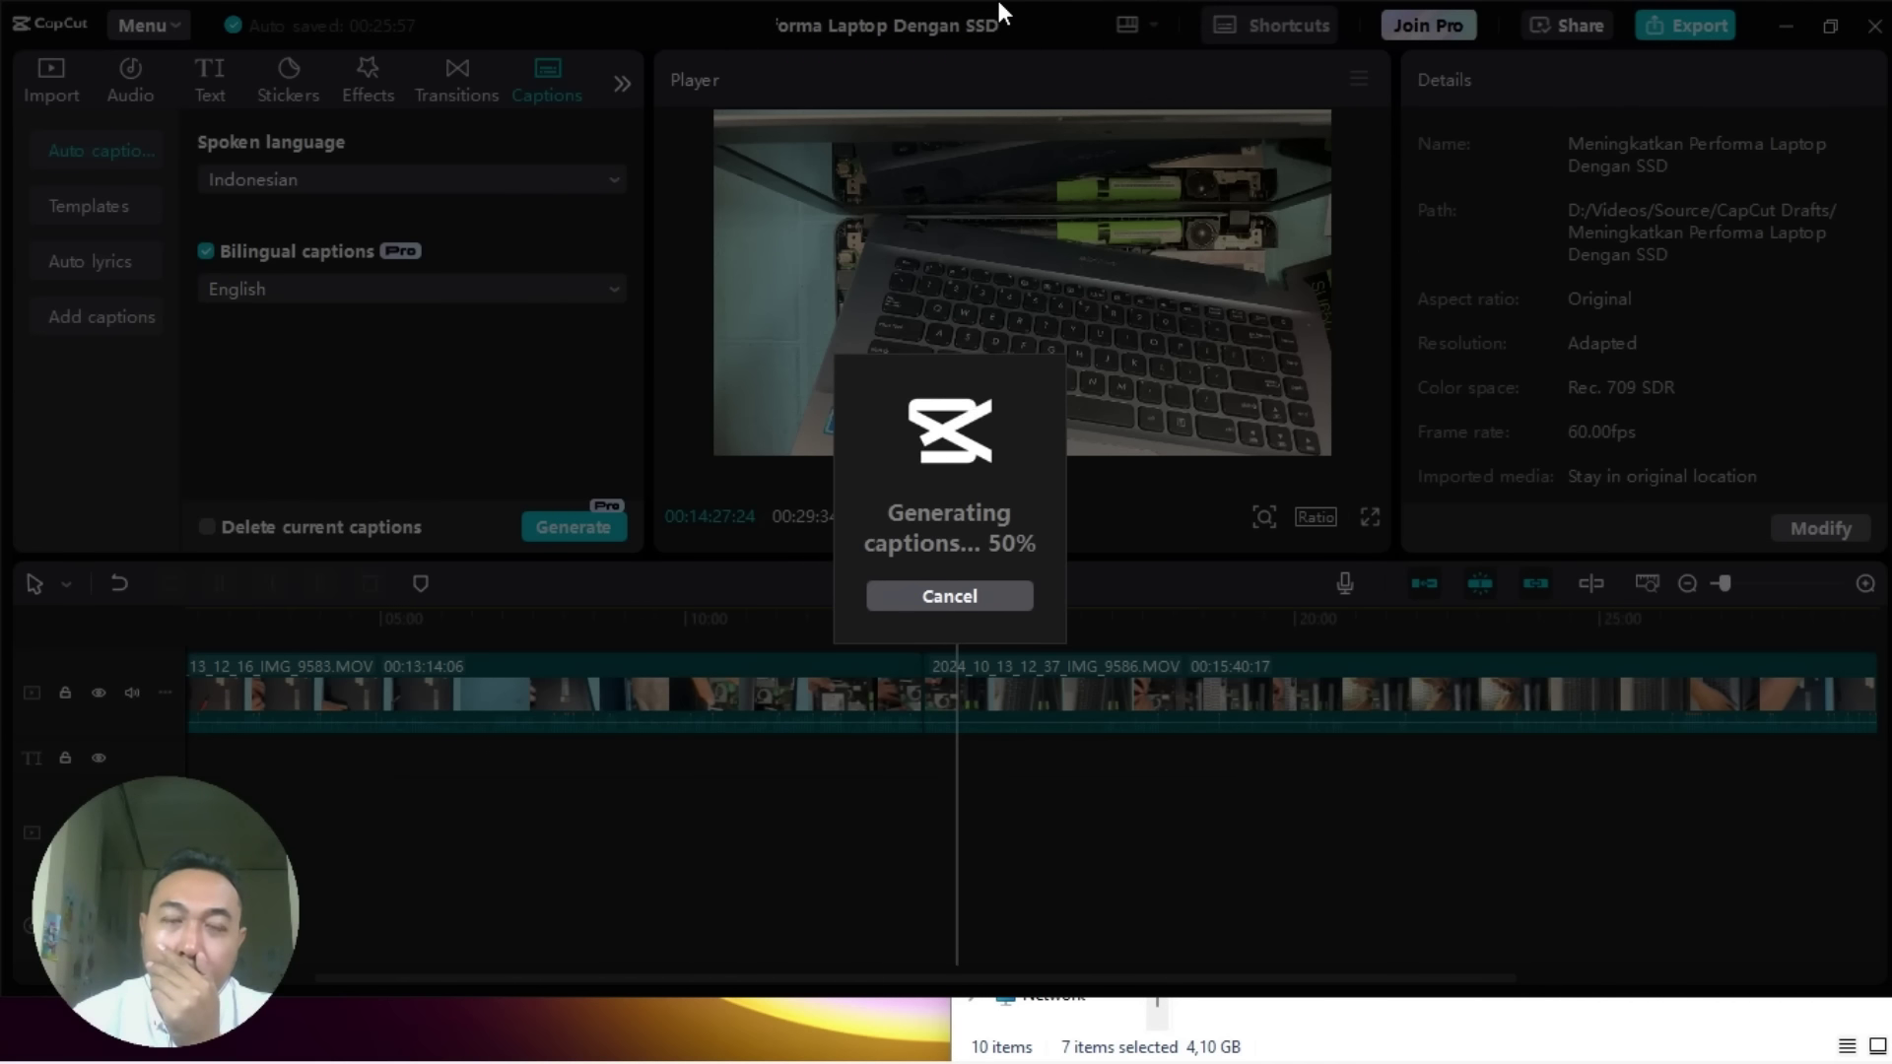
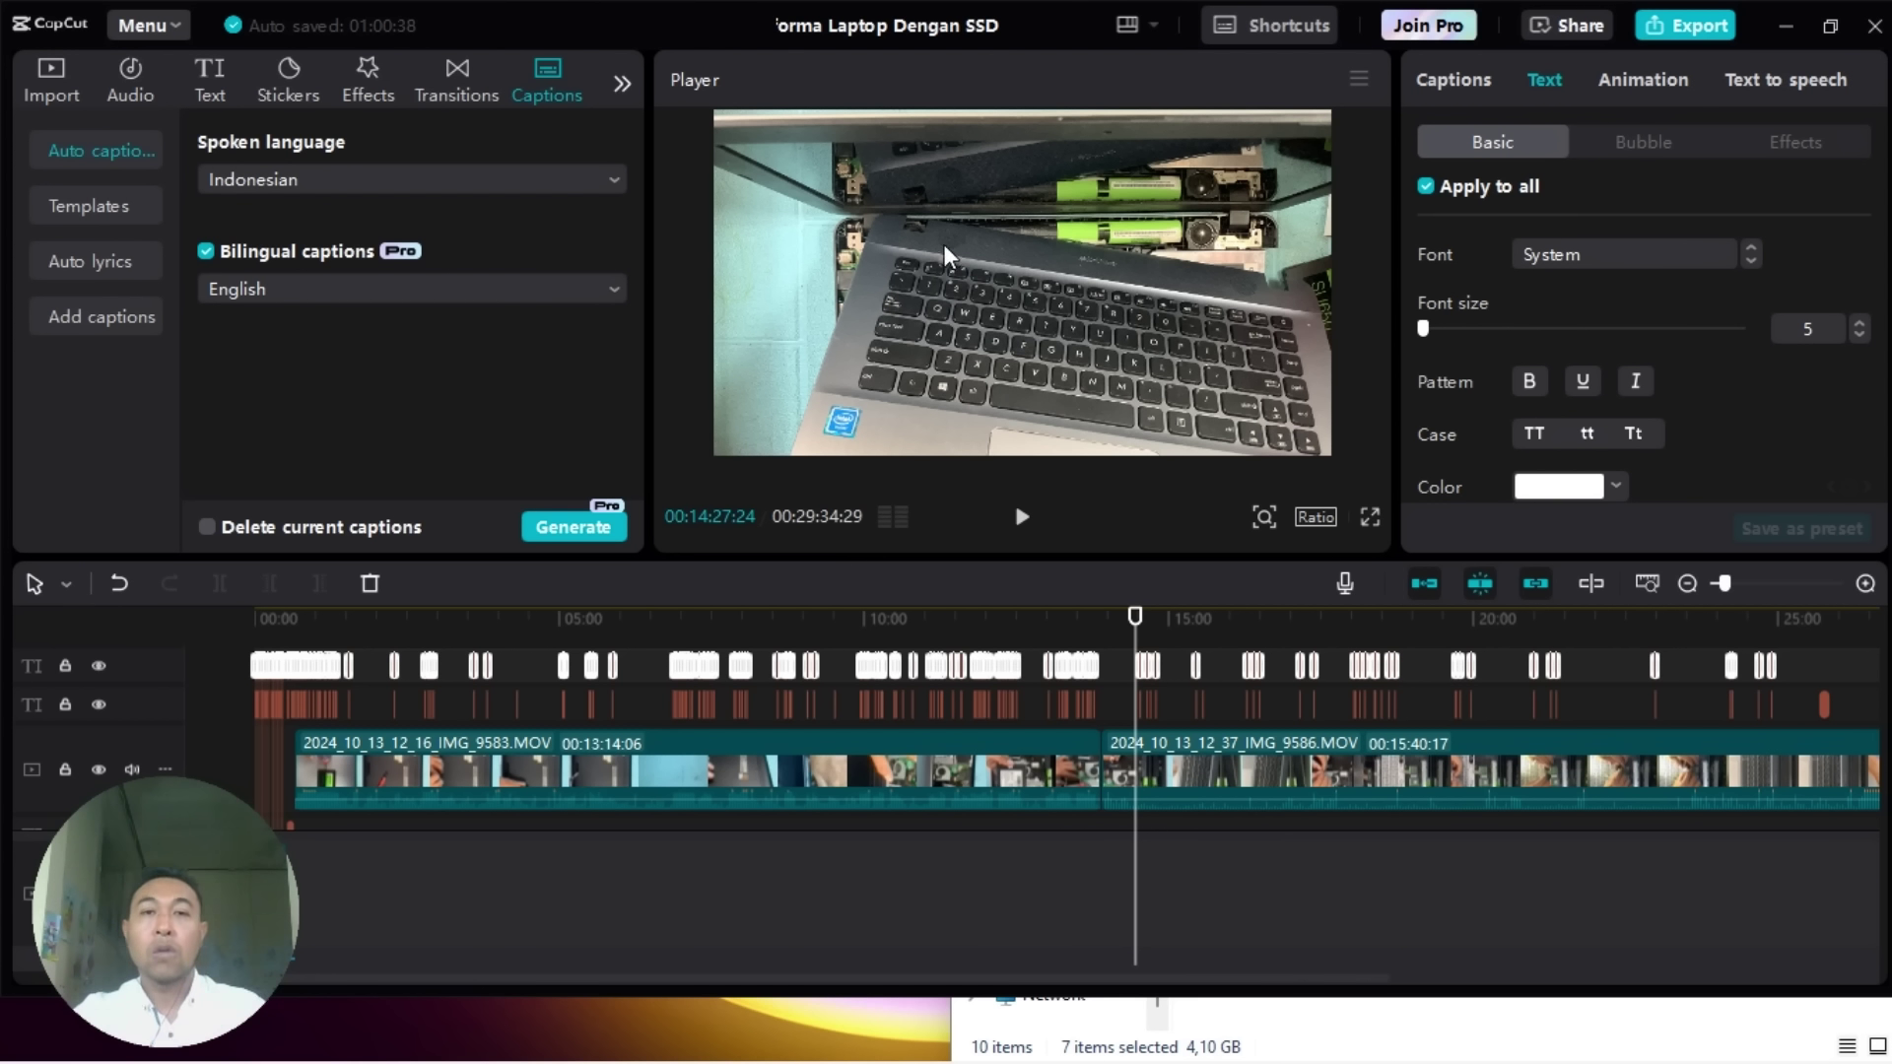
# Step: Return the playhead to the start of the timeline and briefly preview the bilingual captions over the intro footage
pyautogui.click(393, 625)
pyautogui.click(303, 619)
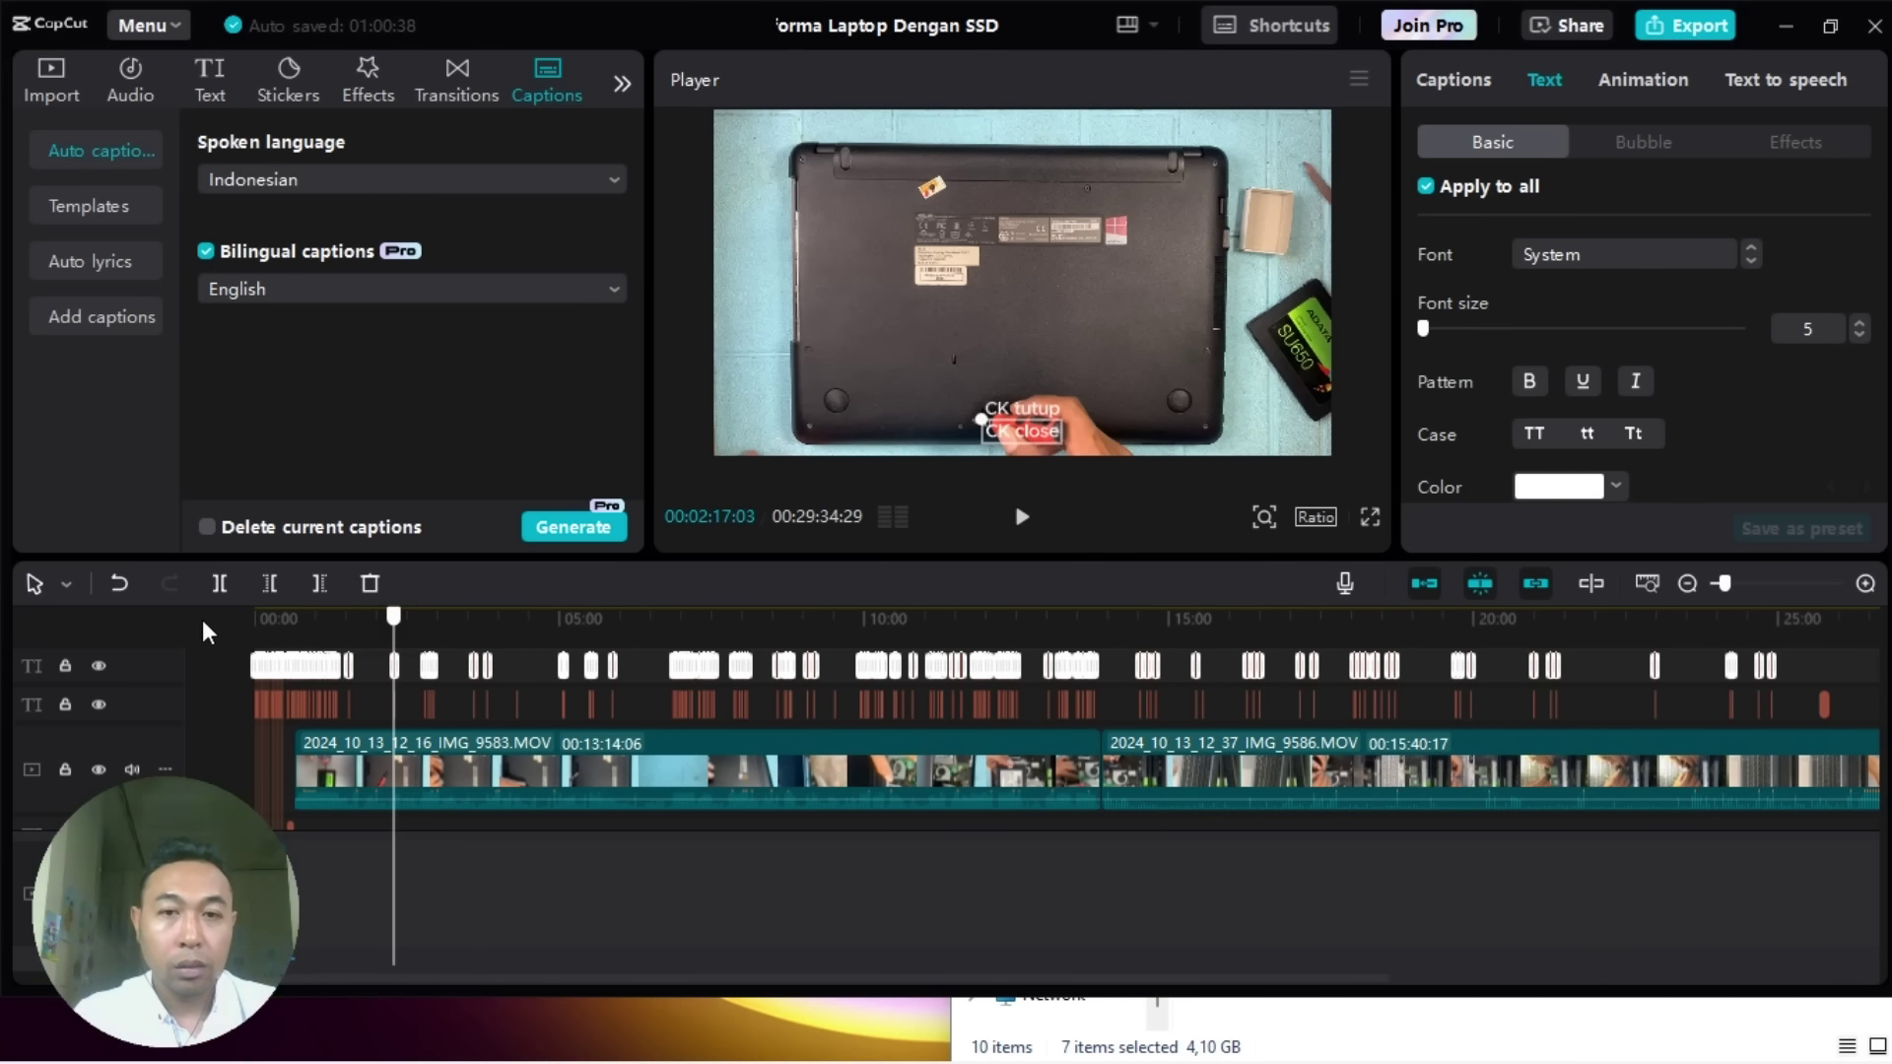
pyautogui.press('Home')
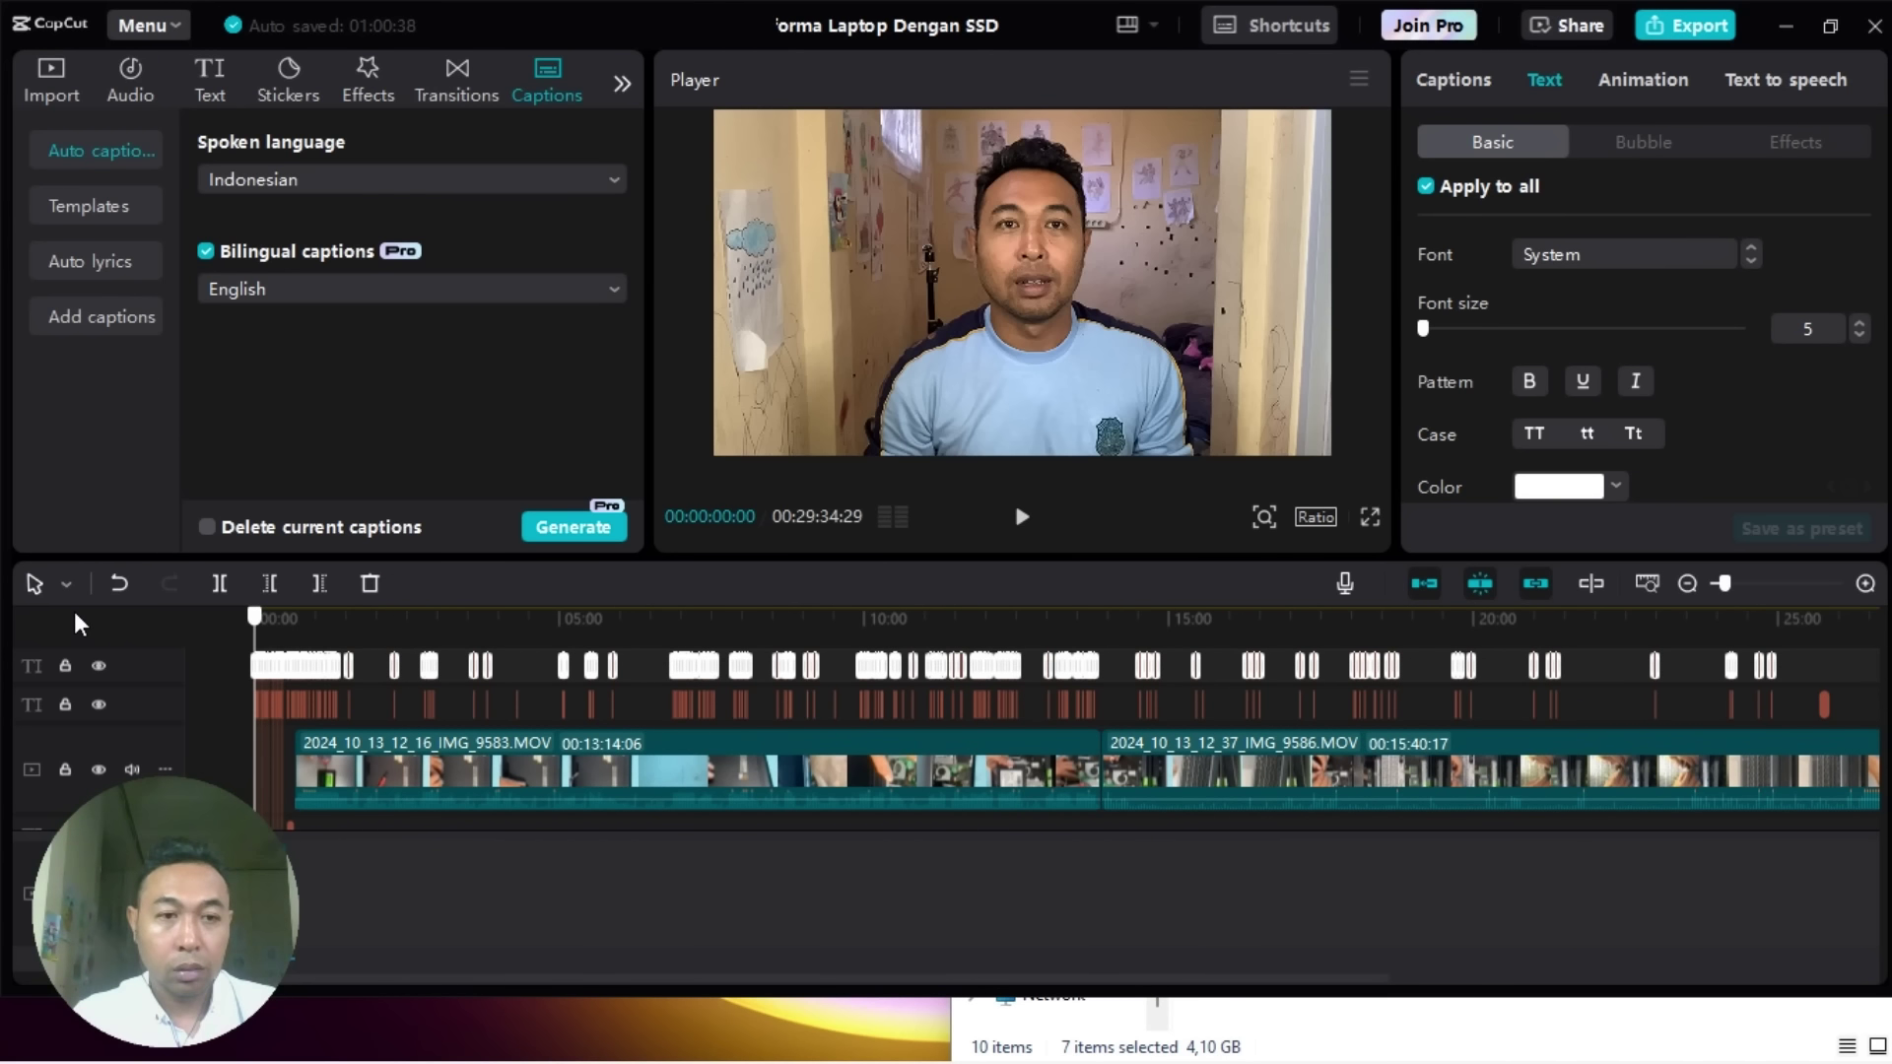
pyautogui.click(1022, 516)
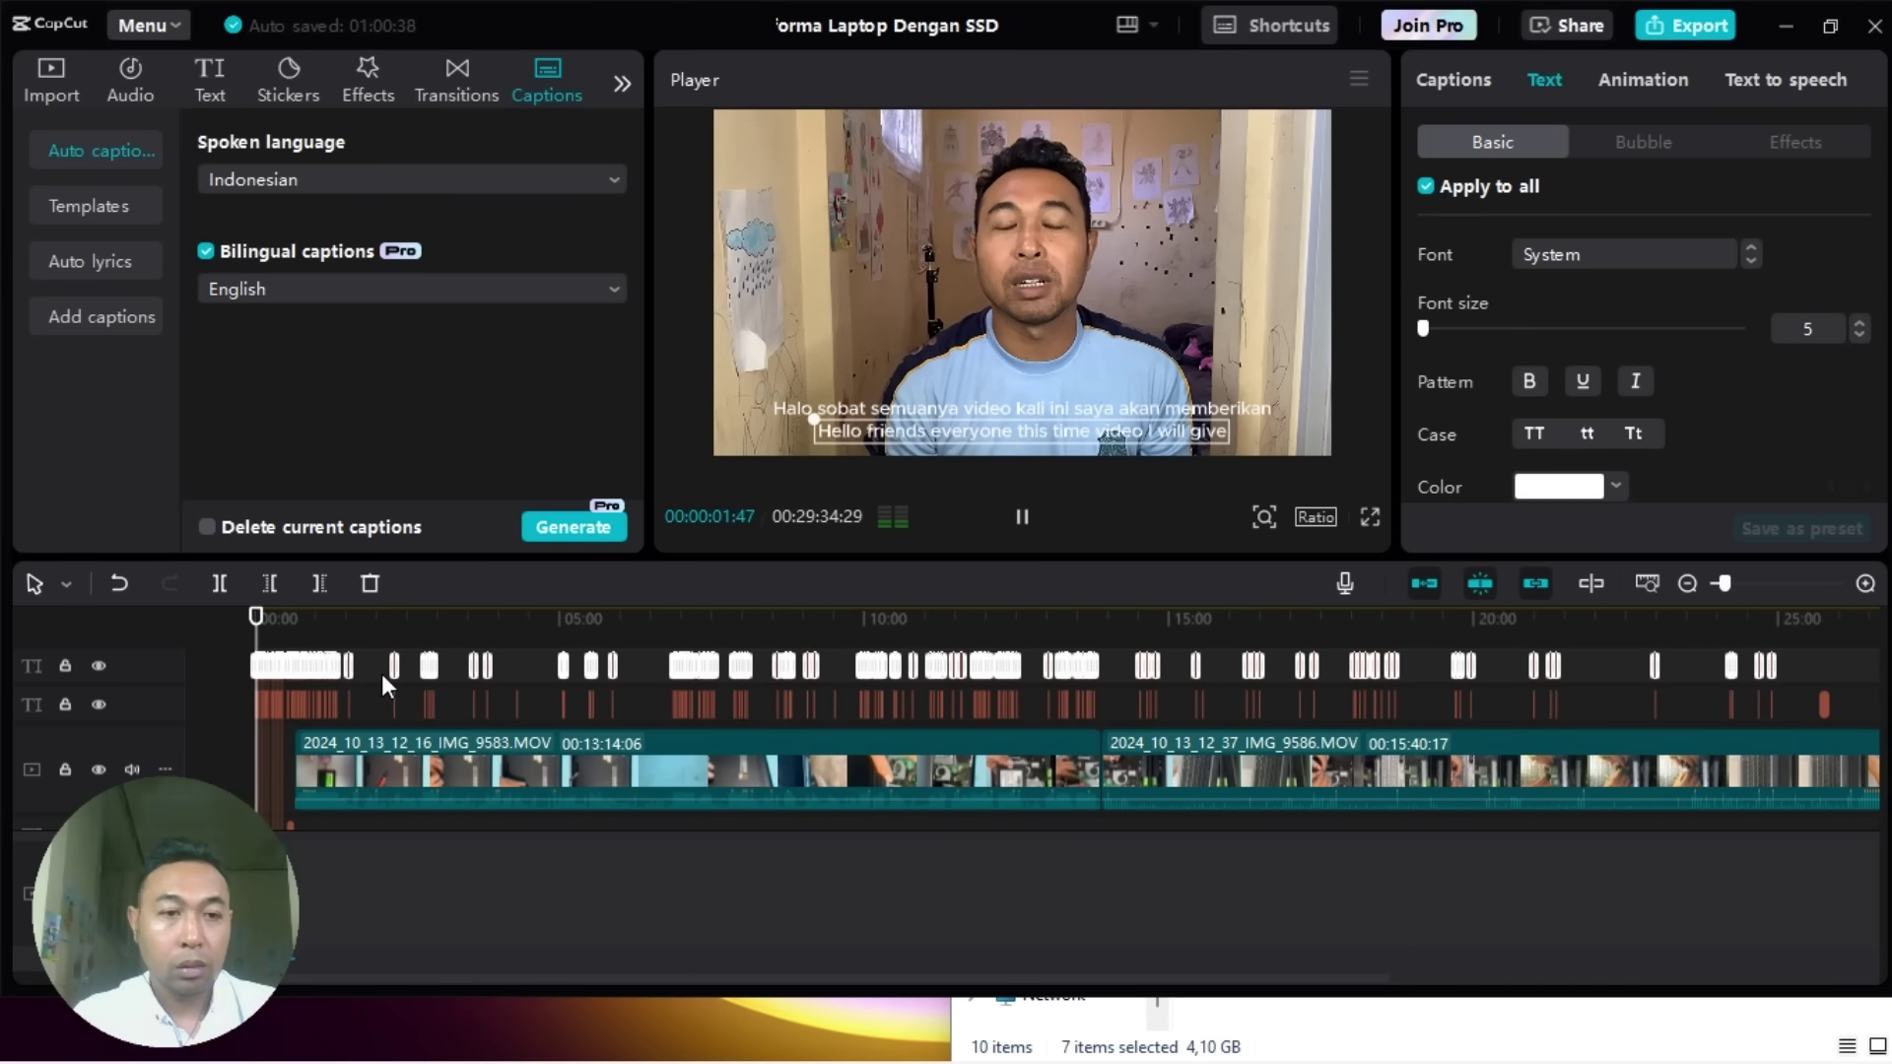
pyautogui.press('space')
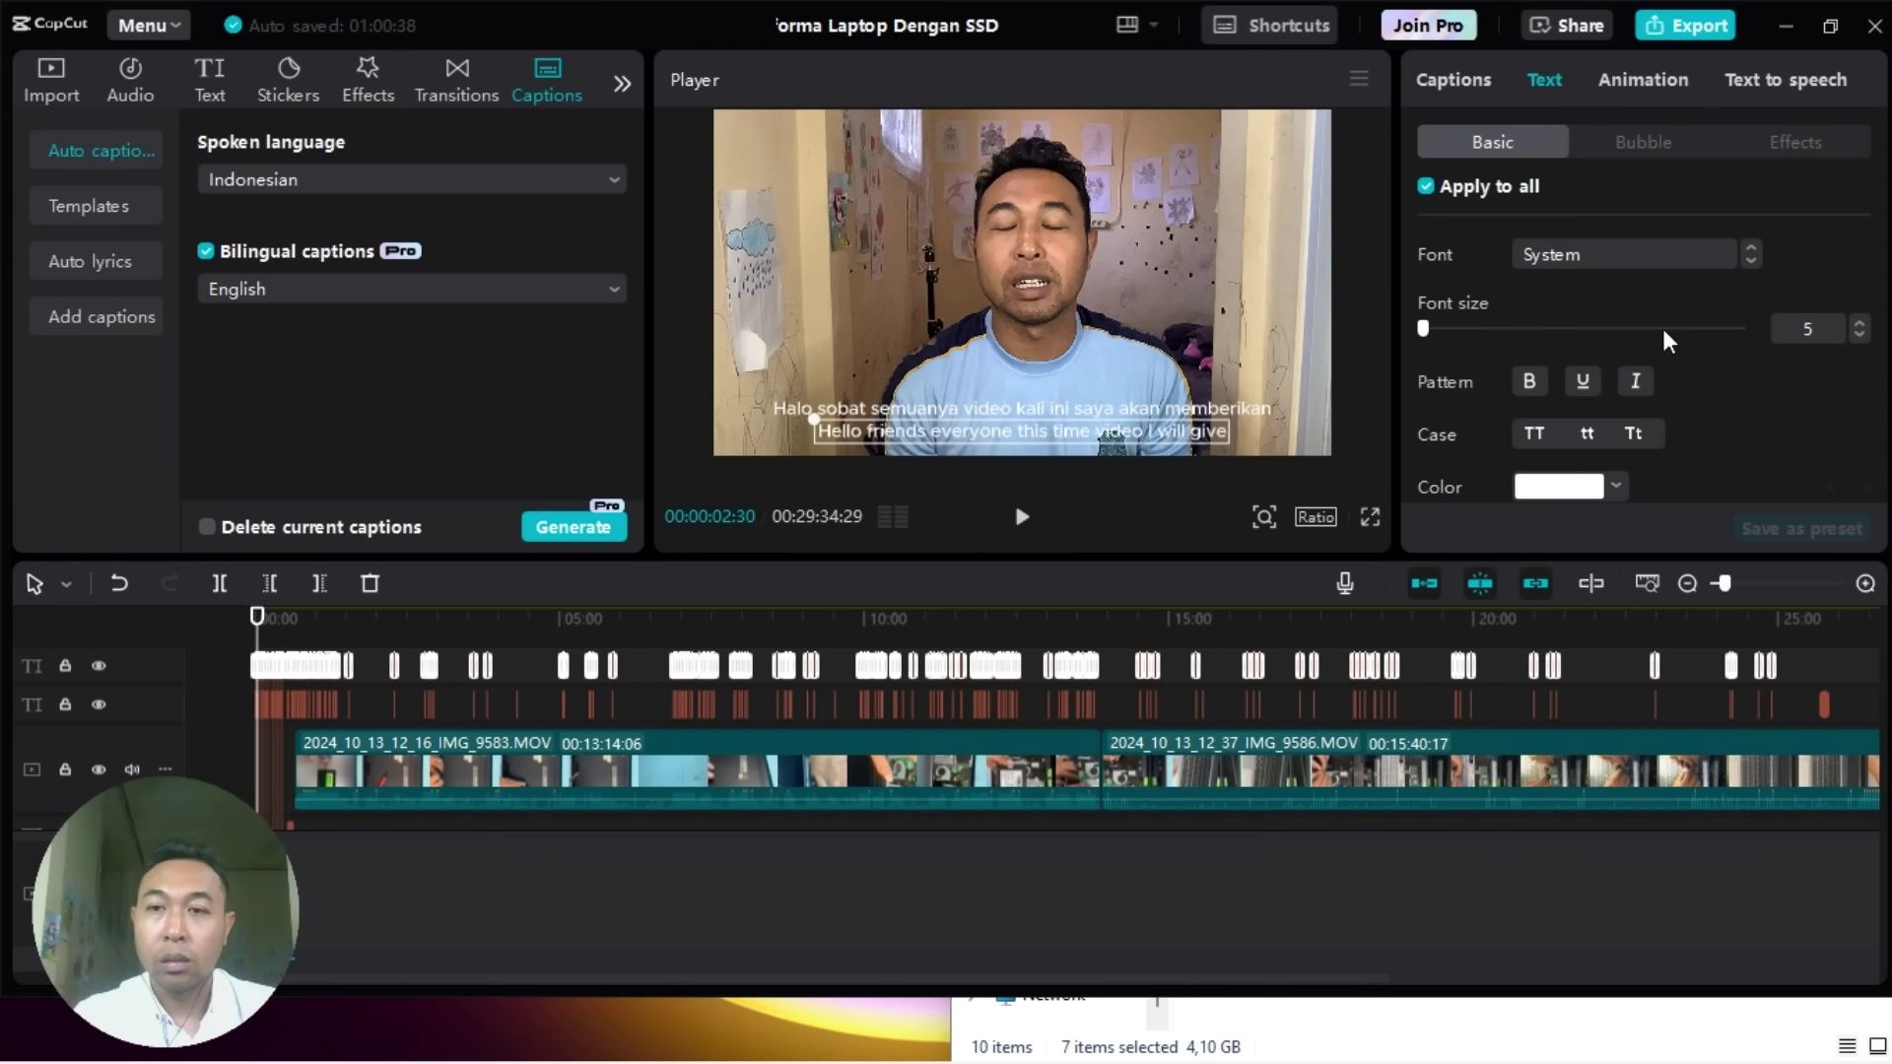
# Step: Apply the yellow text with black outline preset style to all the English captions
pyautogui.scroll(-8, 1664, 328)
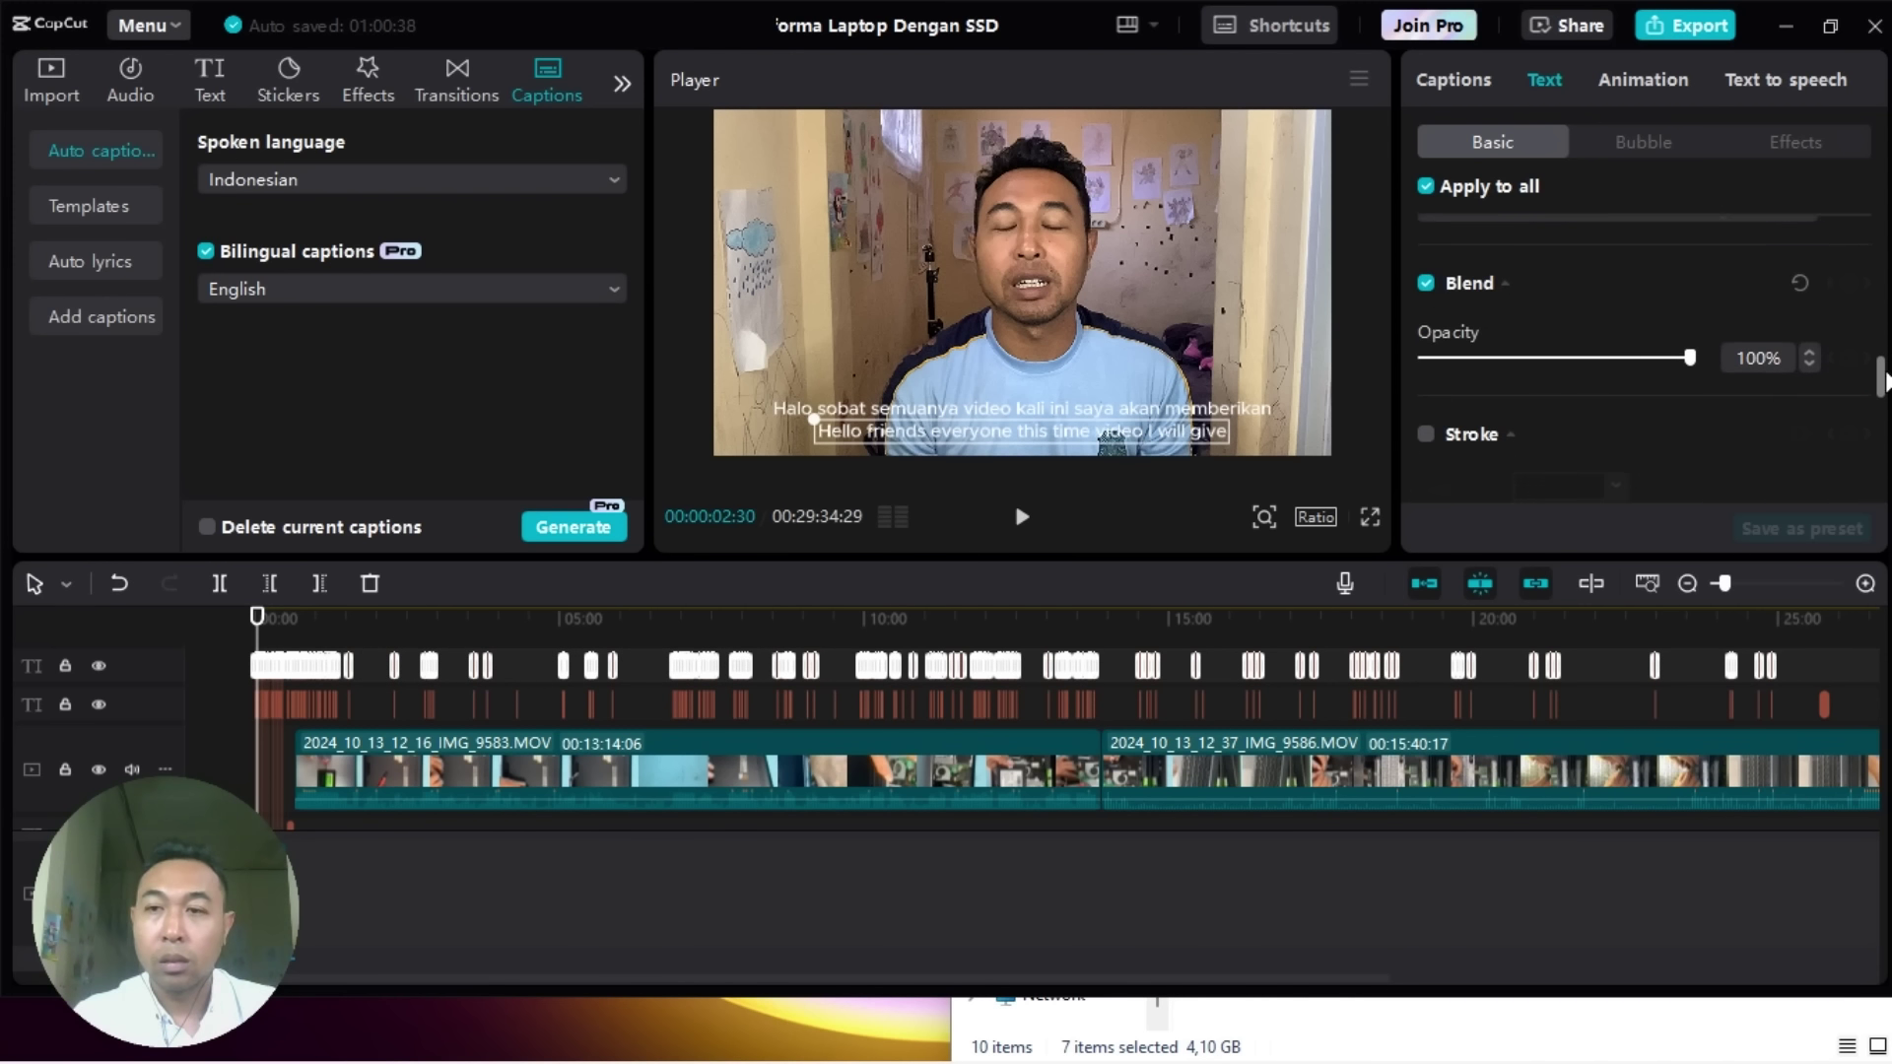
pyautogui.scroll(5, 1882, 380)
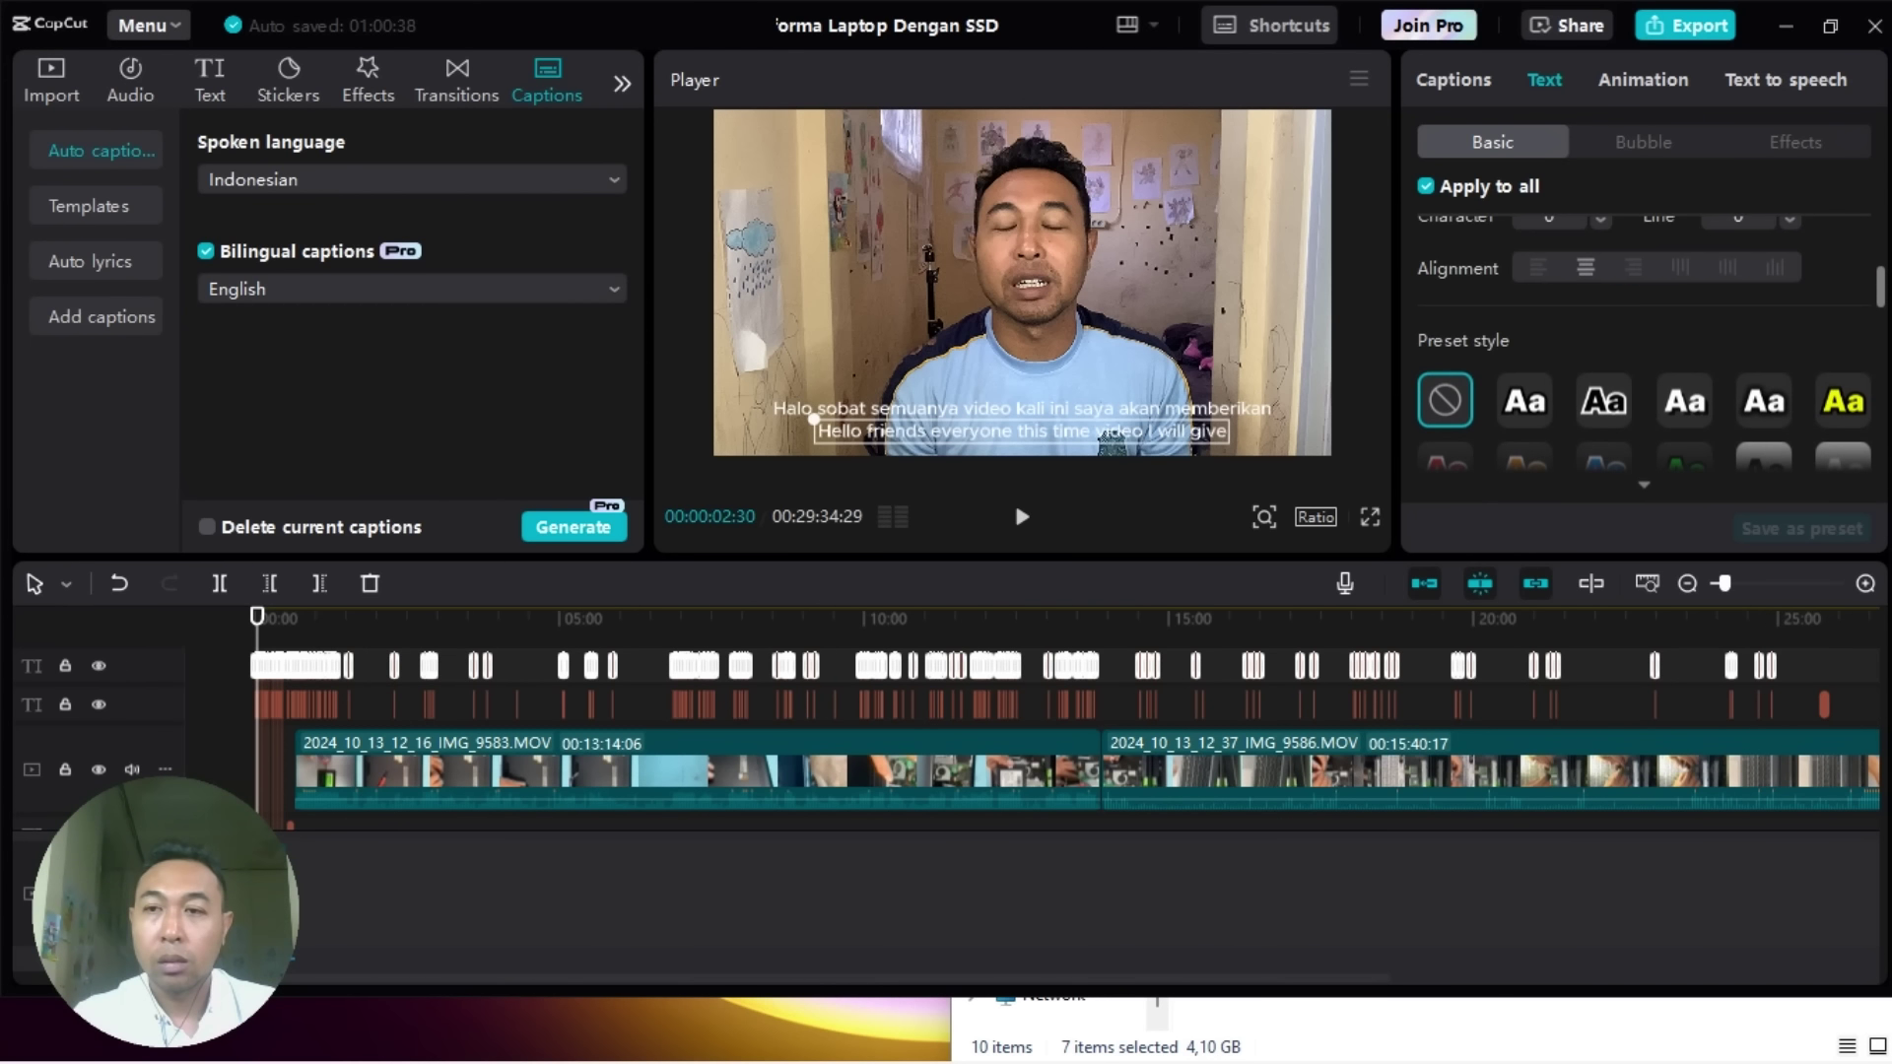
pyautogui.click(1839, 404)
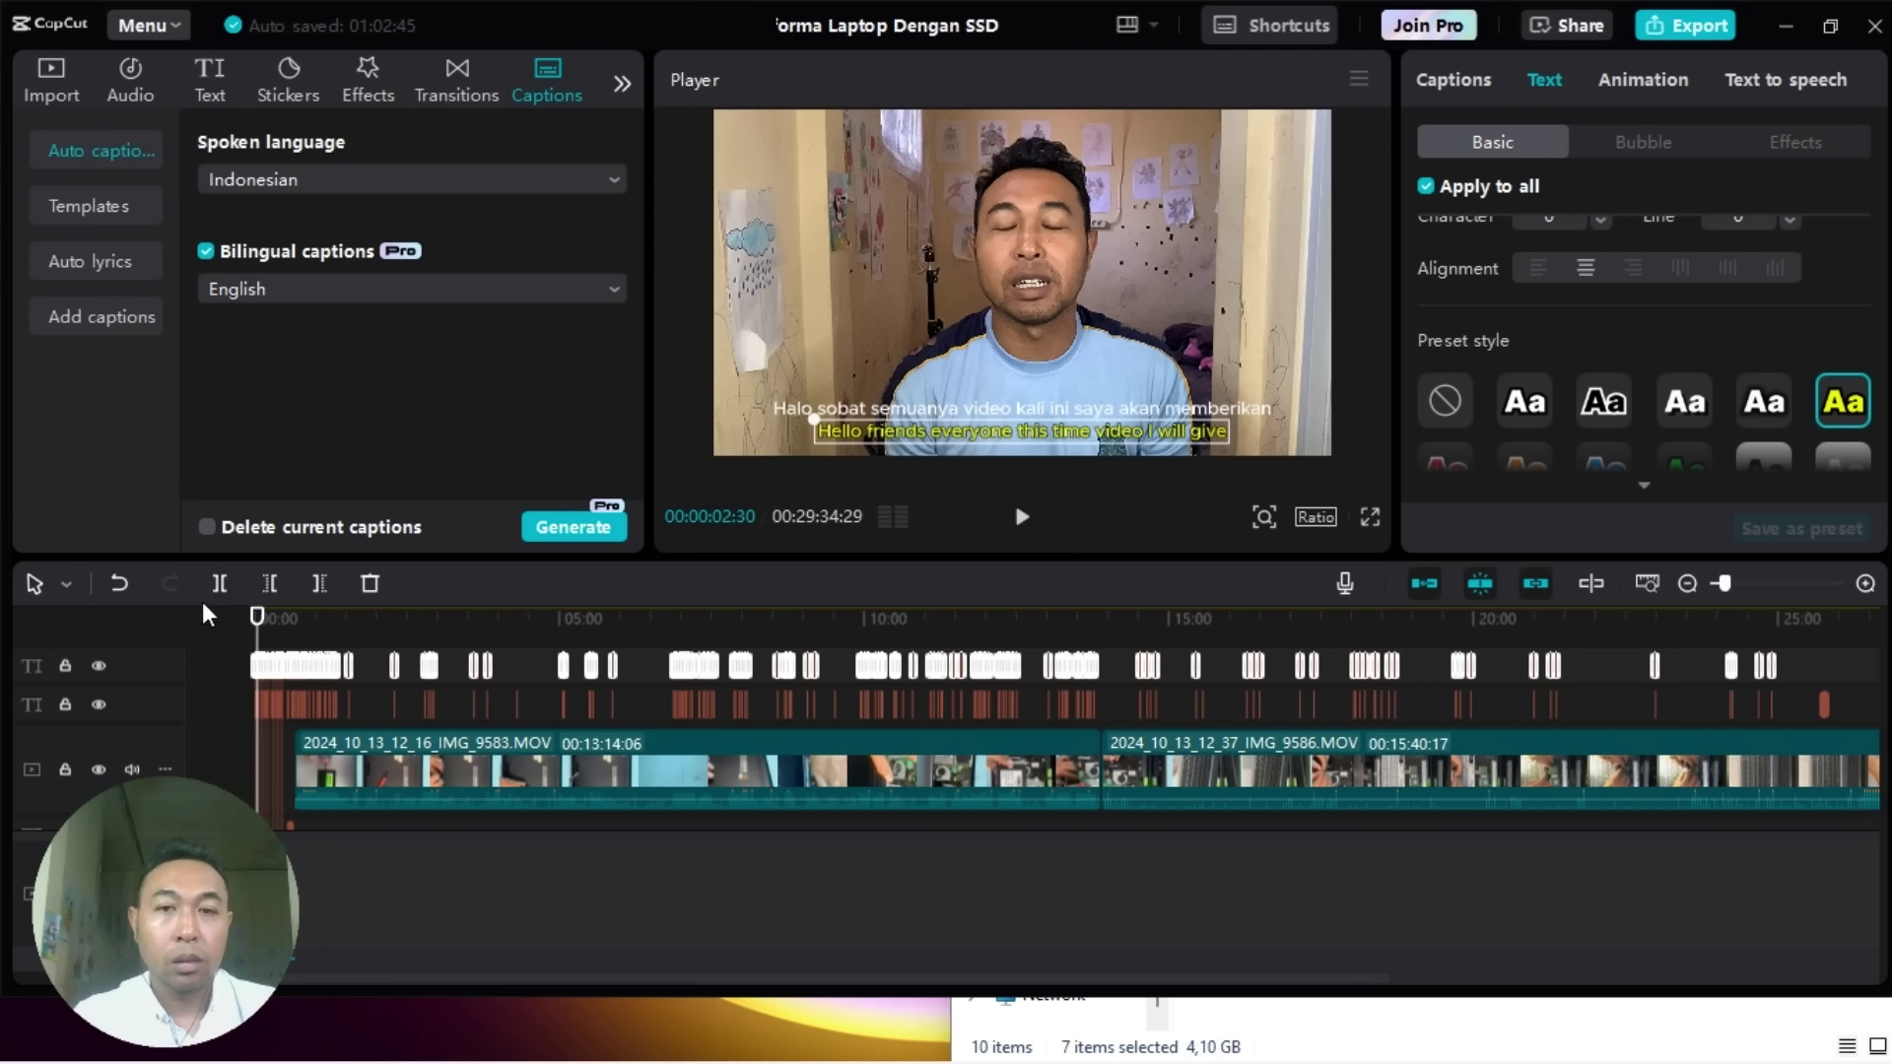
# Step: Toggle the English caption track's visibility to tell the two tracks apart, and hide the Indonesian caption track
pyautogui.click(99, 666)
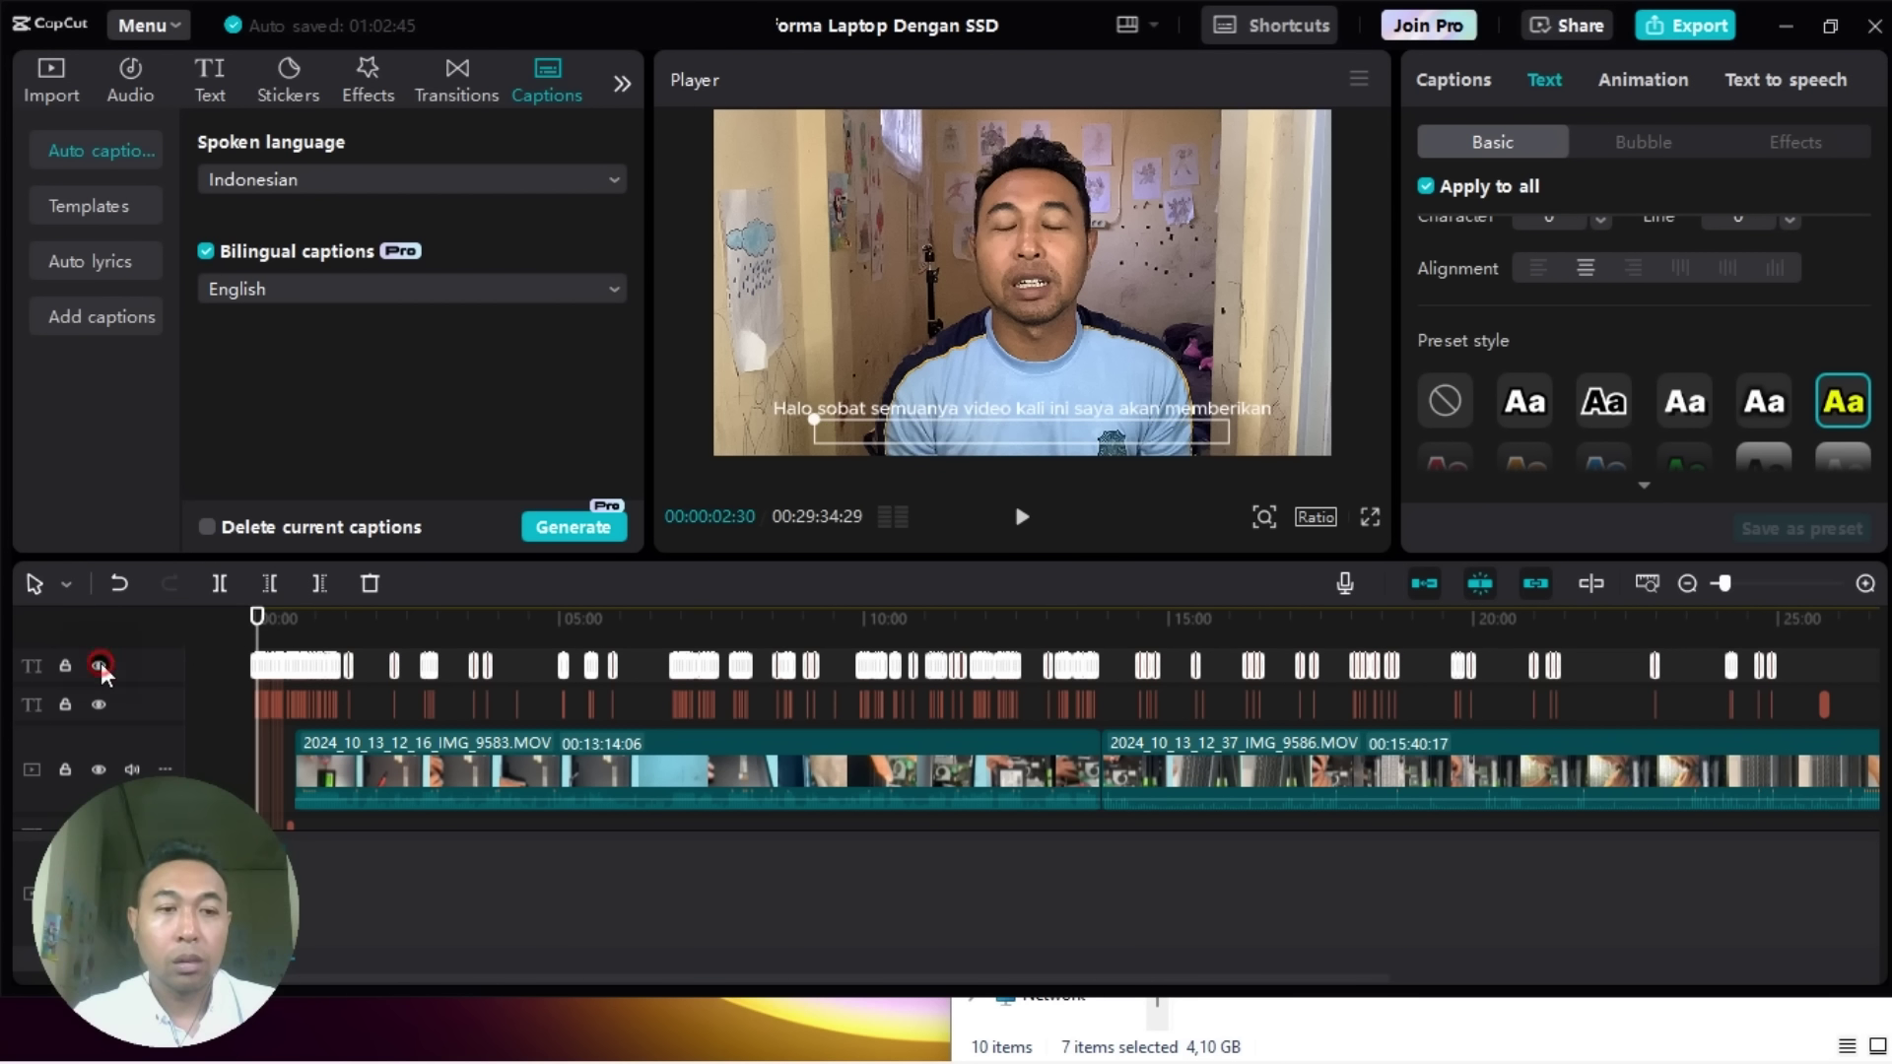
pyautogui.click(100, 667)
pyautogui.click(97, 703)
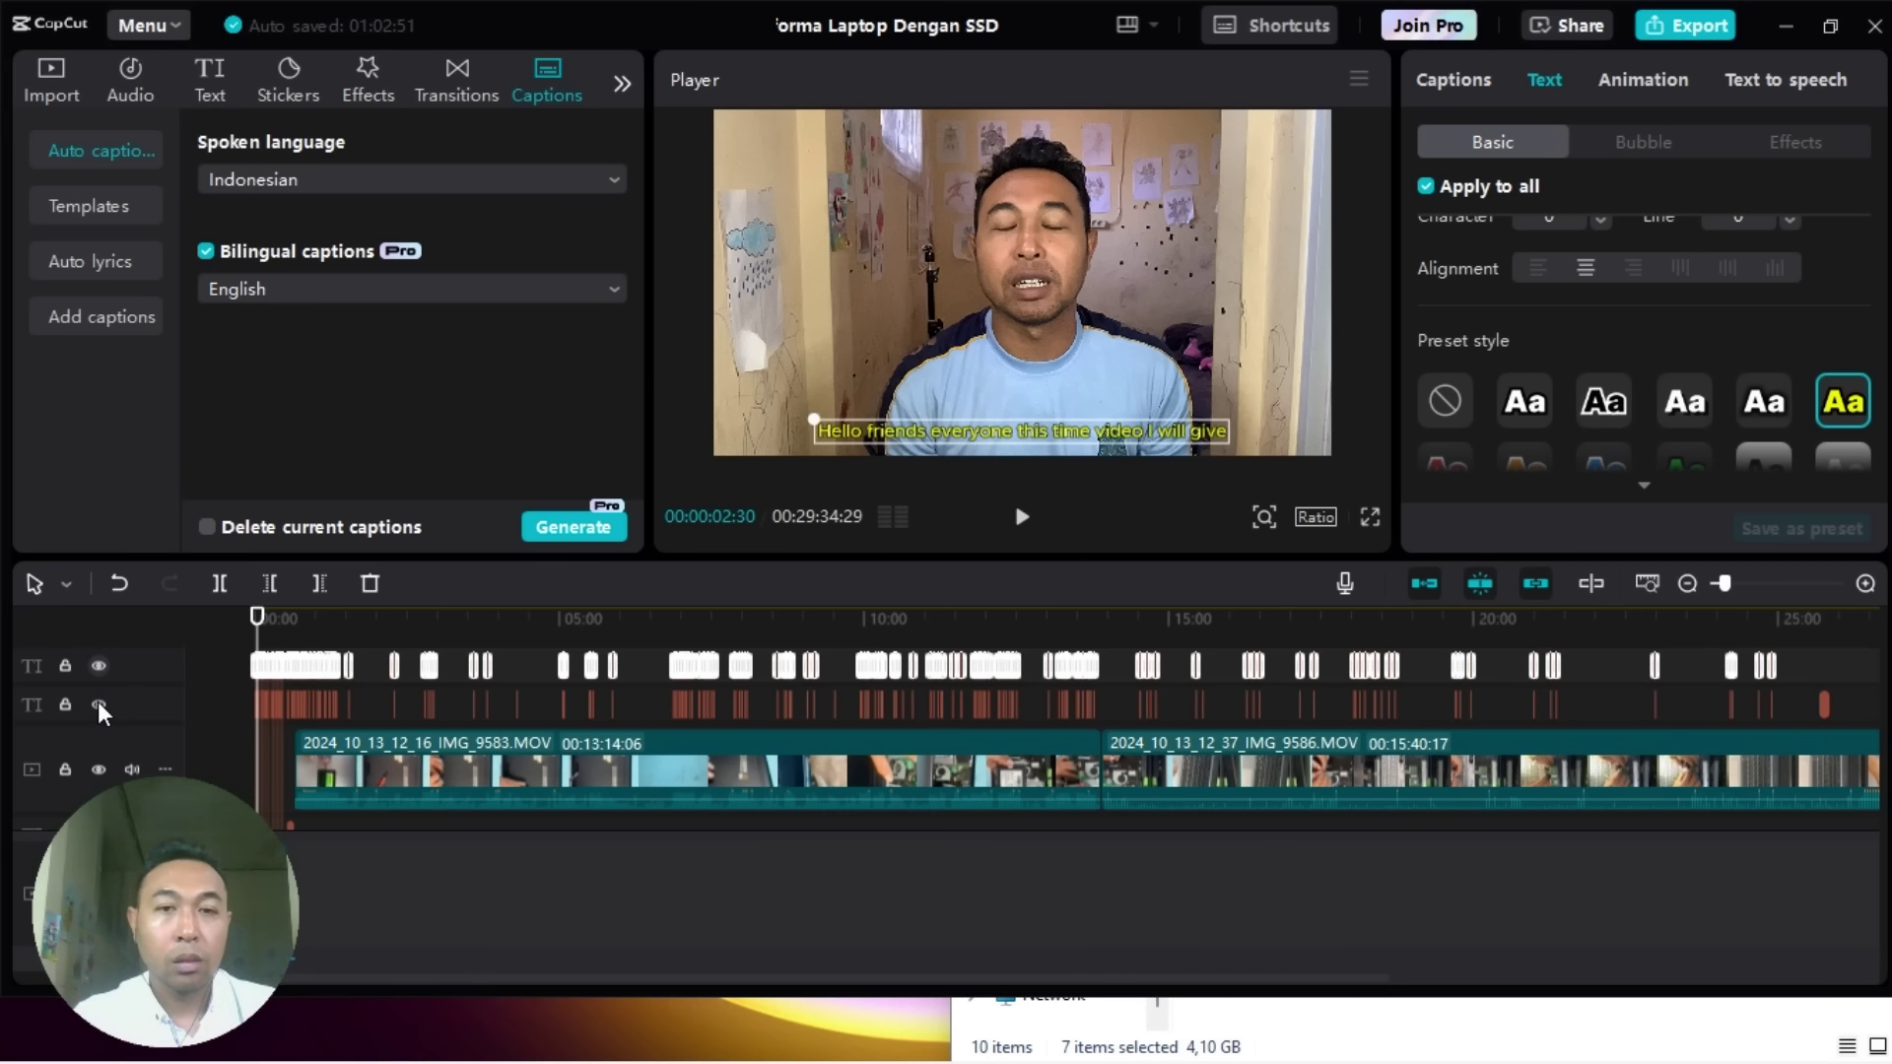
pyautogui.click(98, 703)
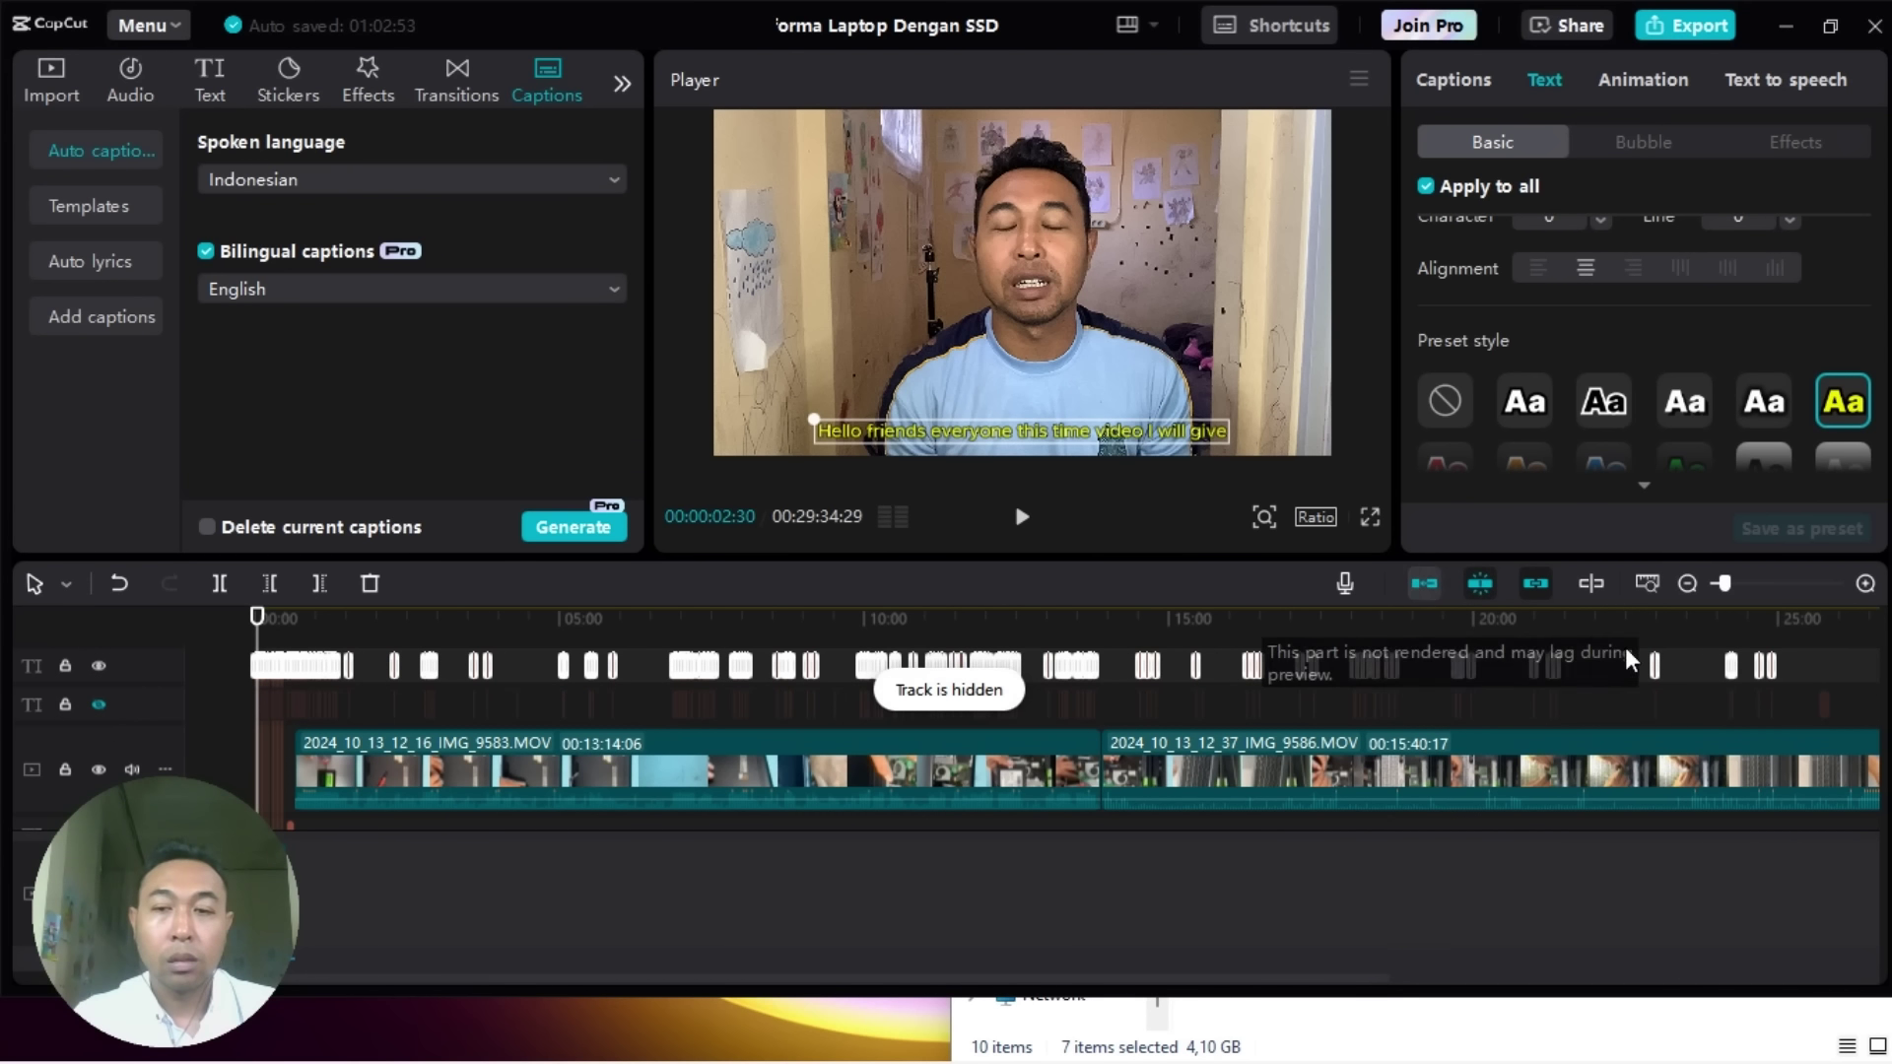
# Step: Preview the English captions over the keyboard ribbon cable footage from about 19:27 to 19:51
pyautogui.click(1460, 887)
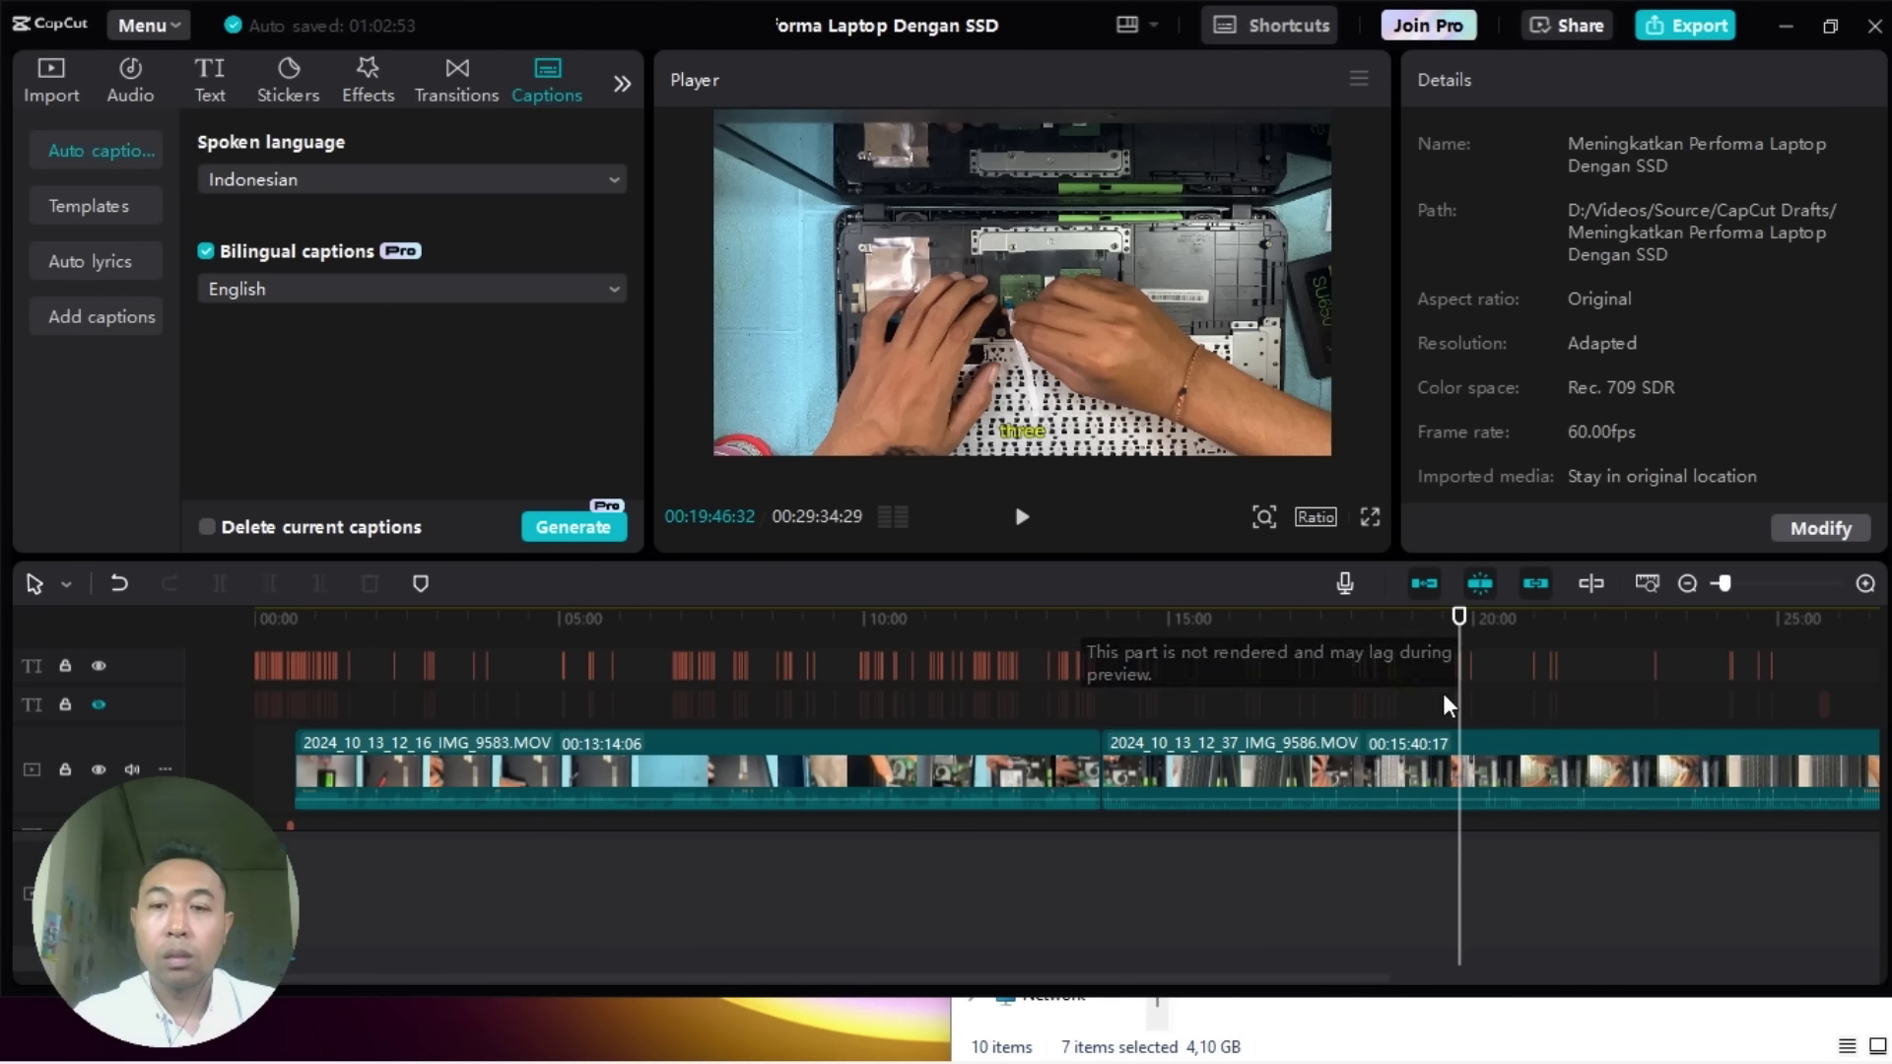
pyautogui.click(1021, 517)
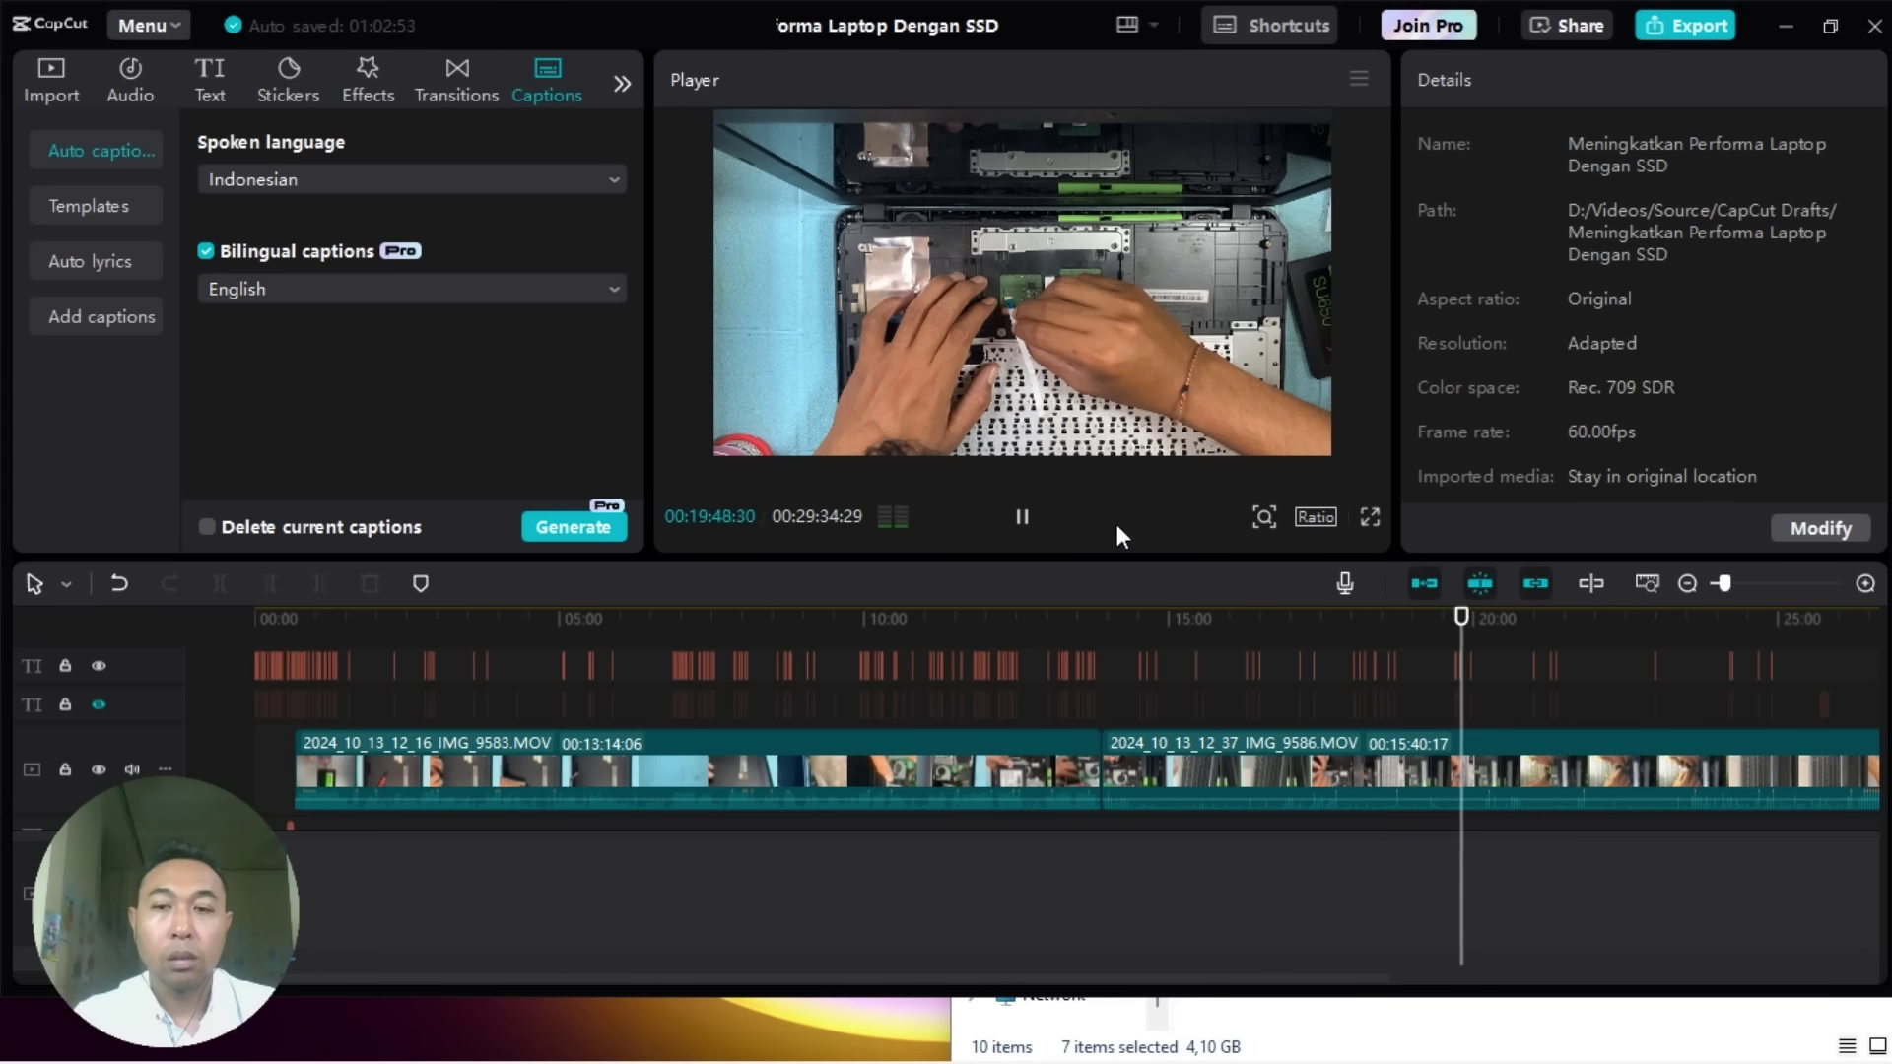
pyautogui.click(1453, 628)
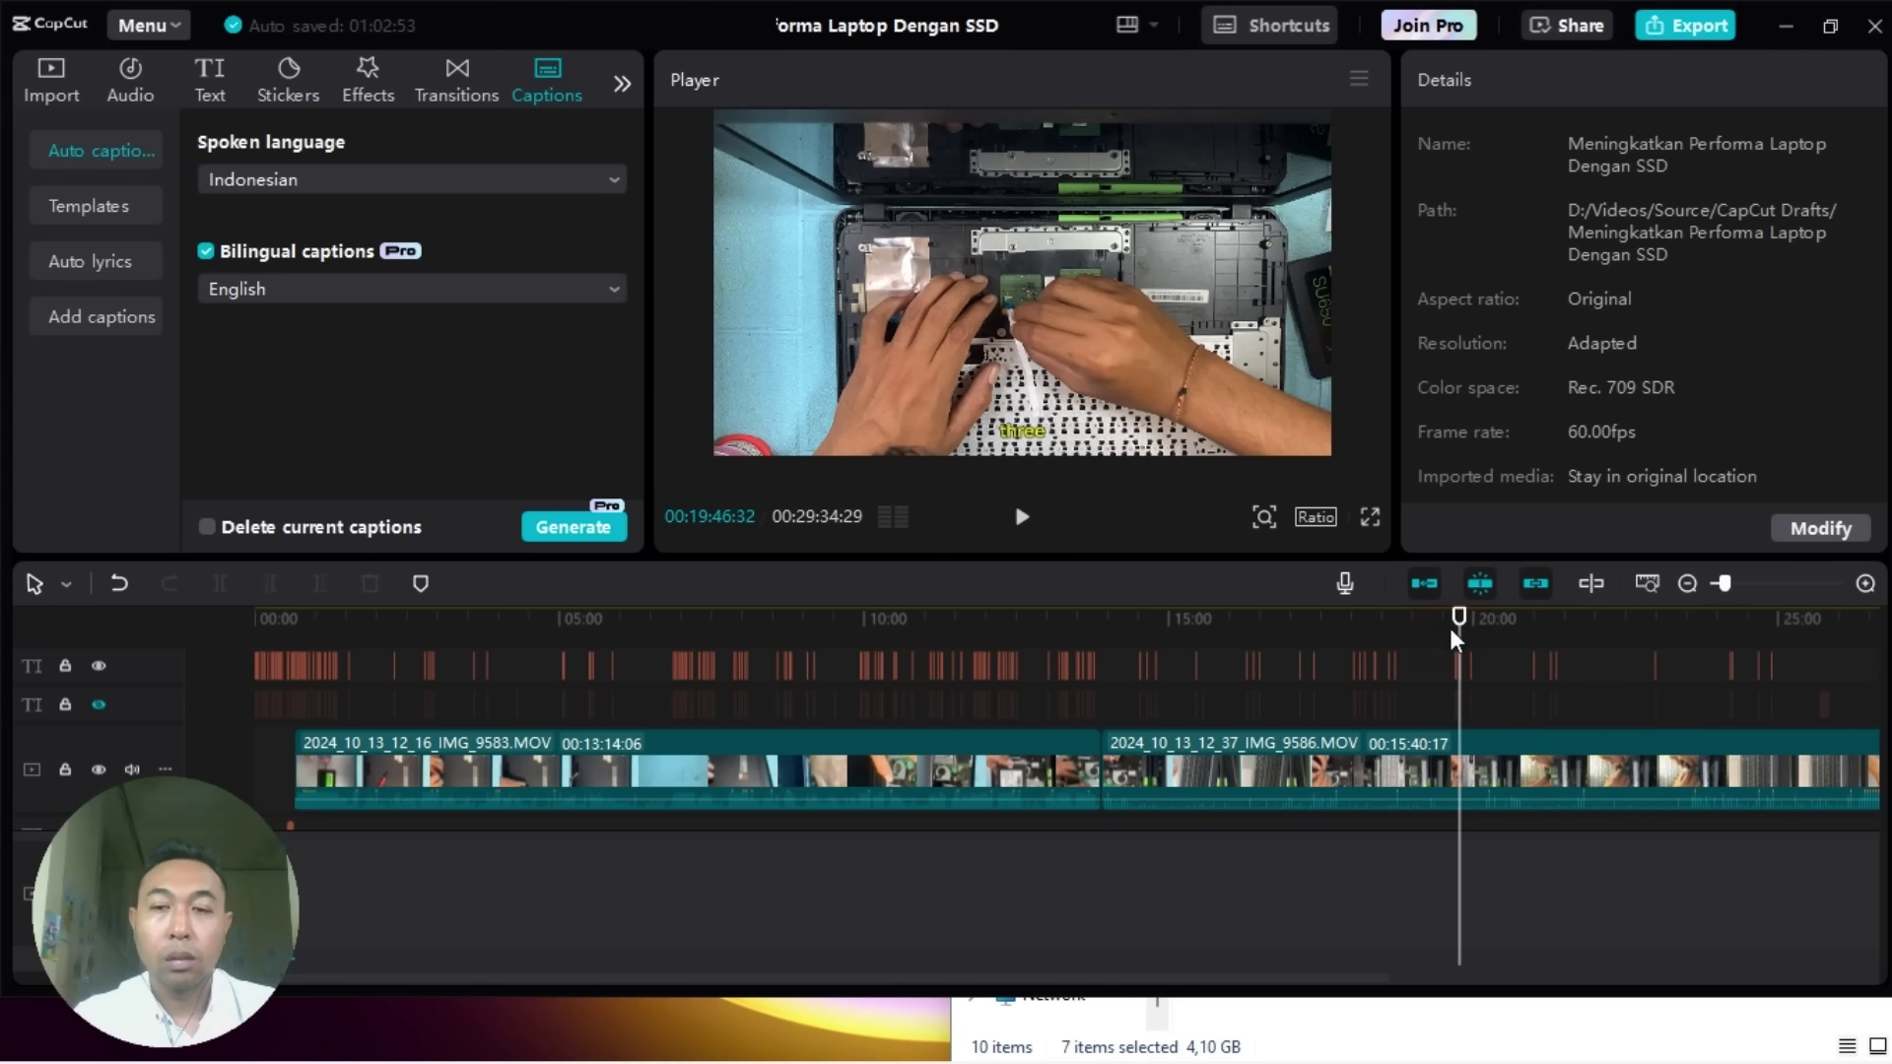
pyautogui.click(1440, 623)
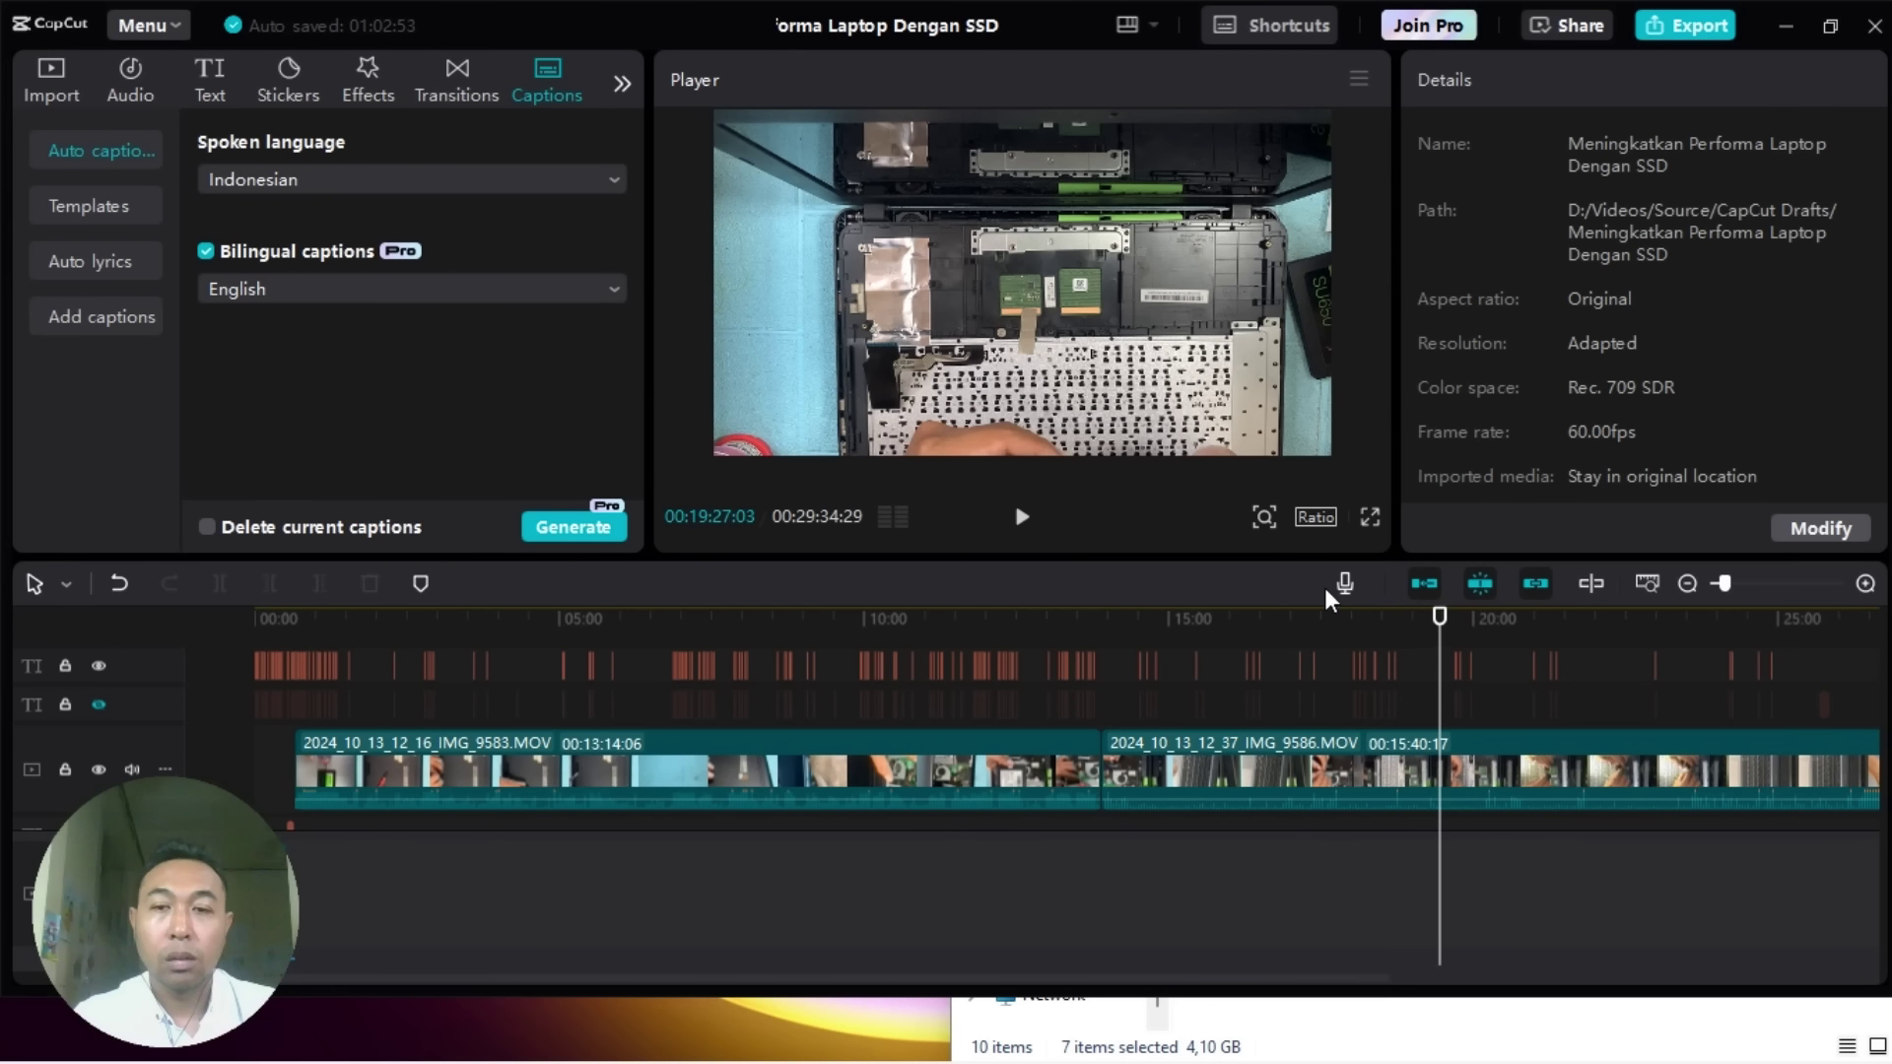
pyautogui.click(1023, 516)
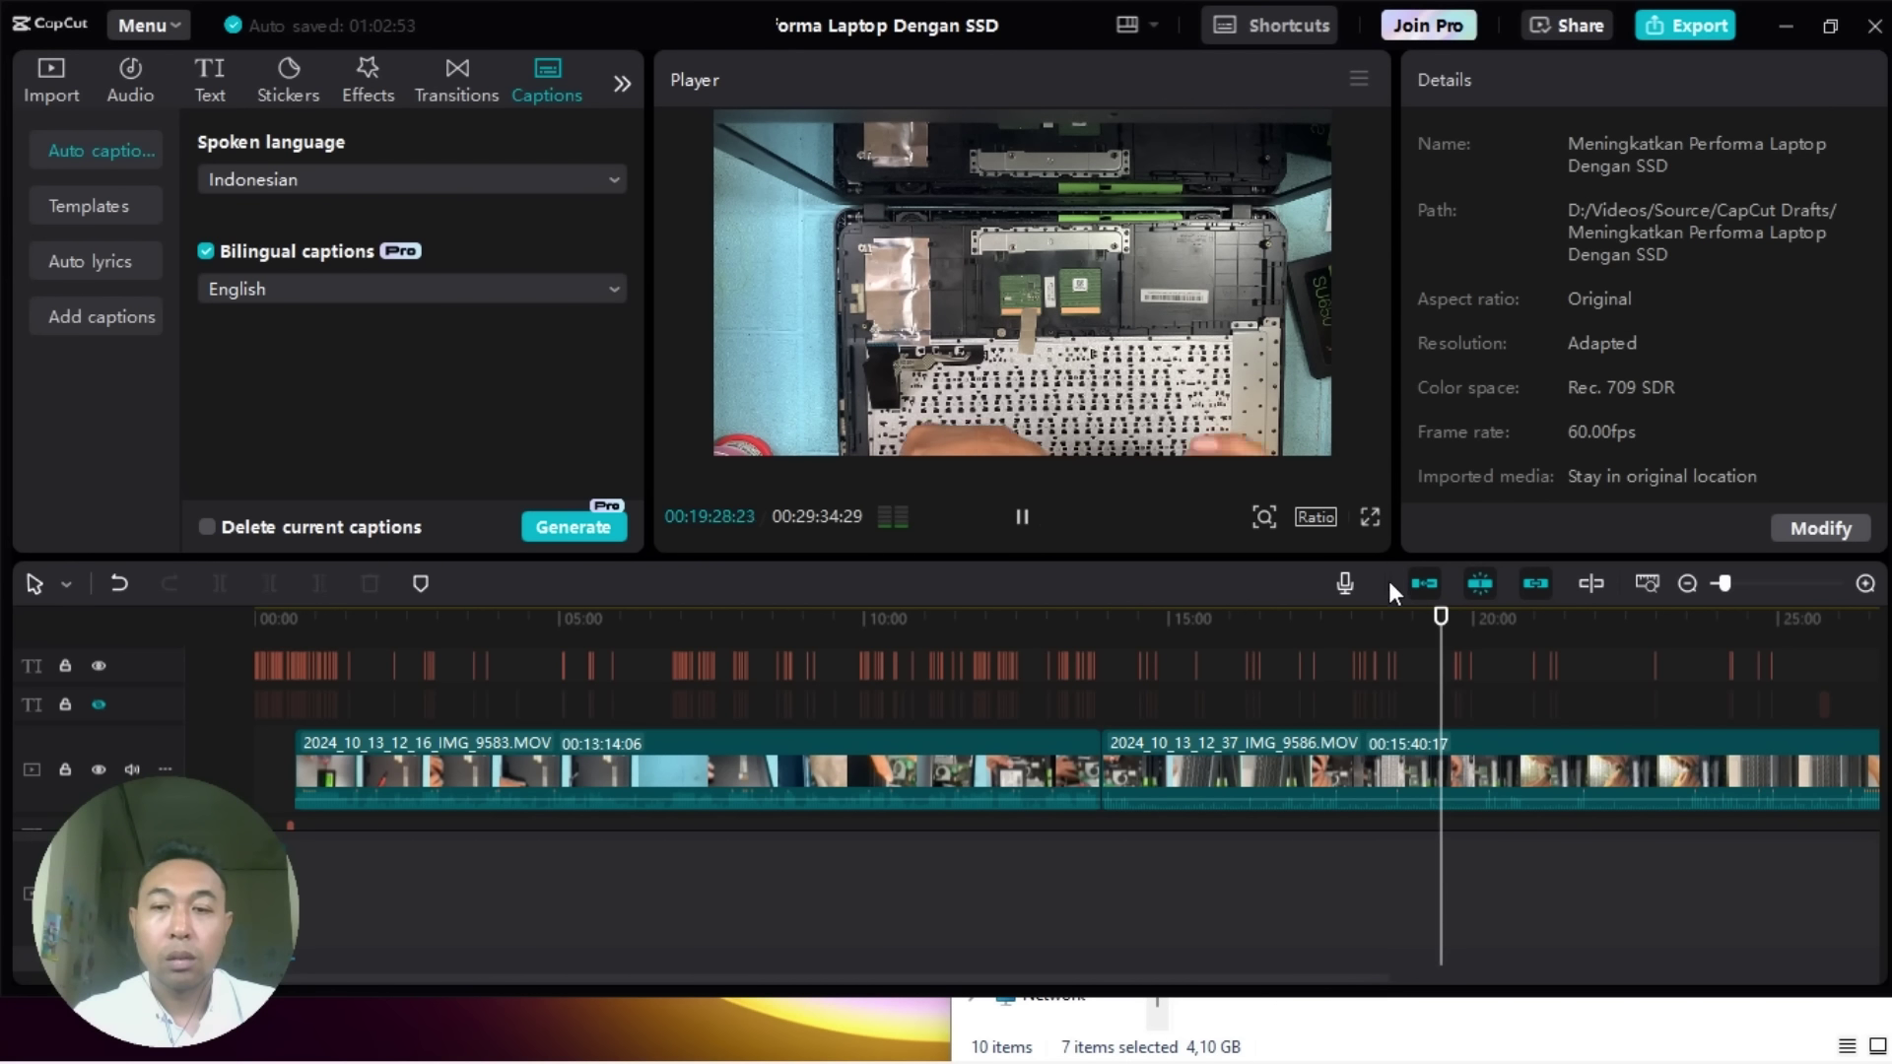
pyautogui.click(1435, 621)
pyautogui.click(1023, 516)
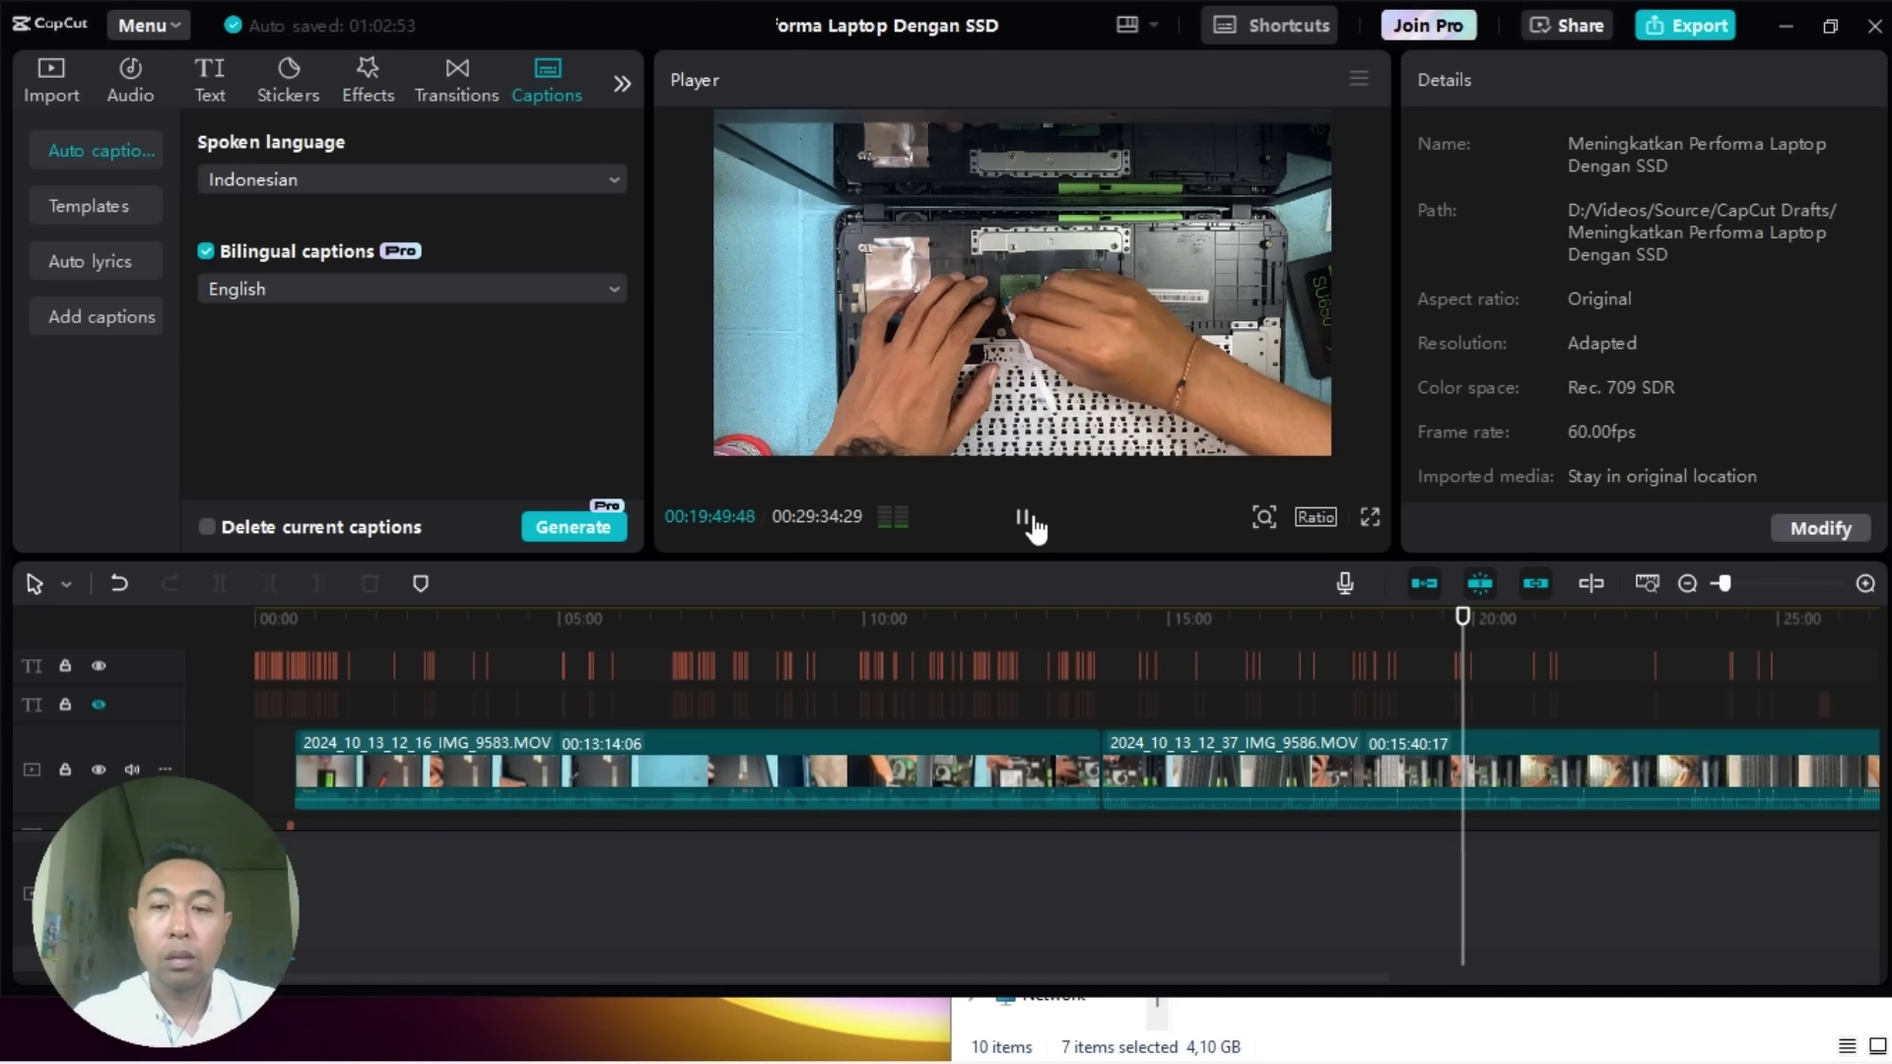
pyautogui.click(1032, 519)
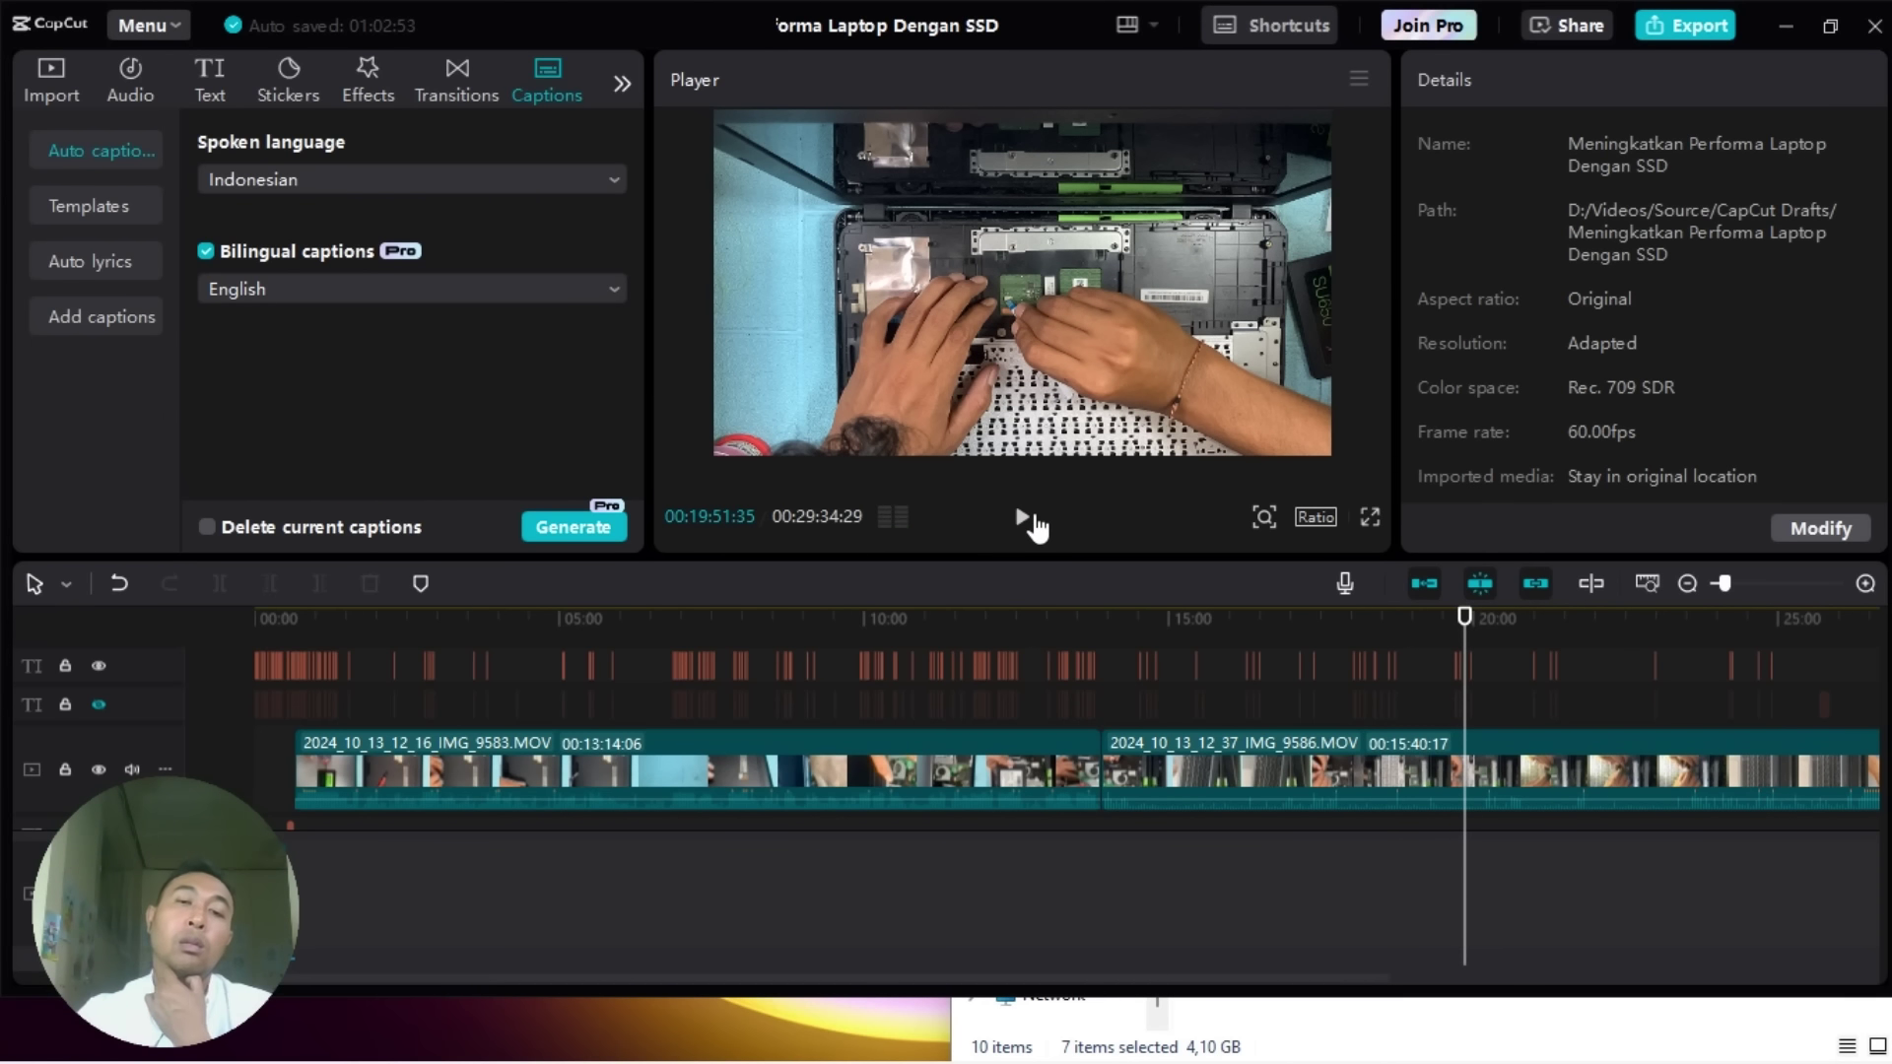
# Step: Try to export the project and return to editing from the Pro features notice
pyautogui.click(1665, 24)
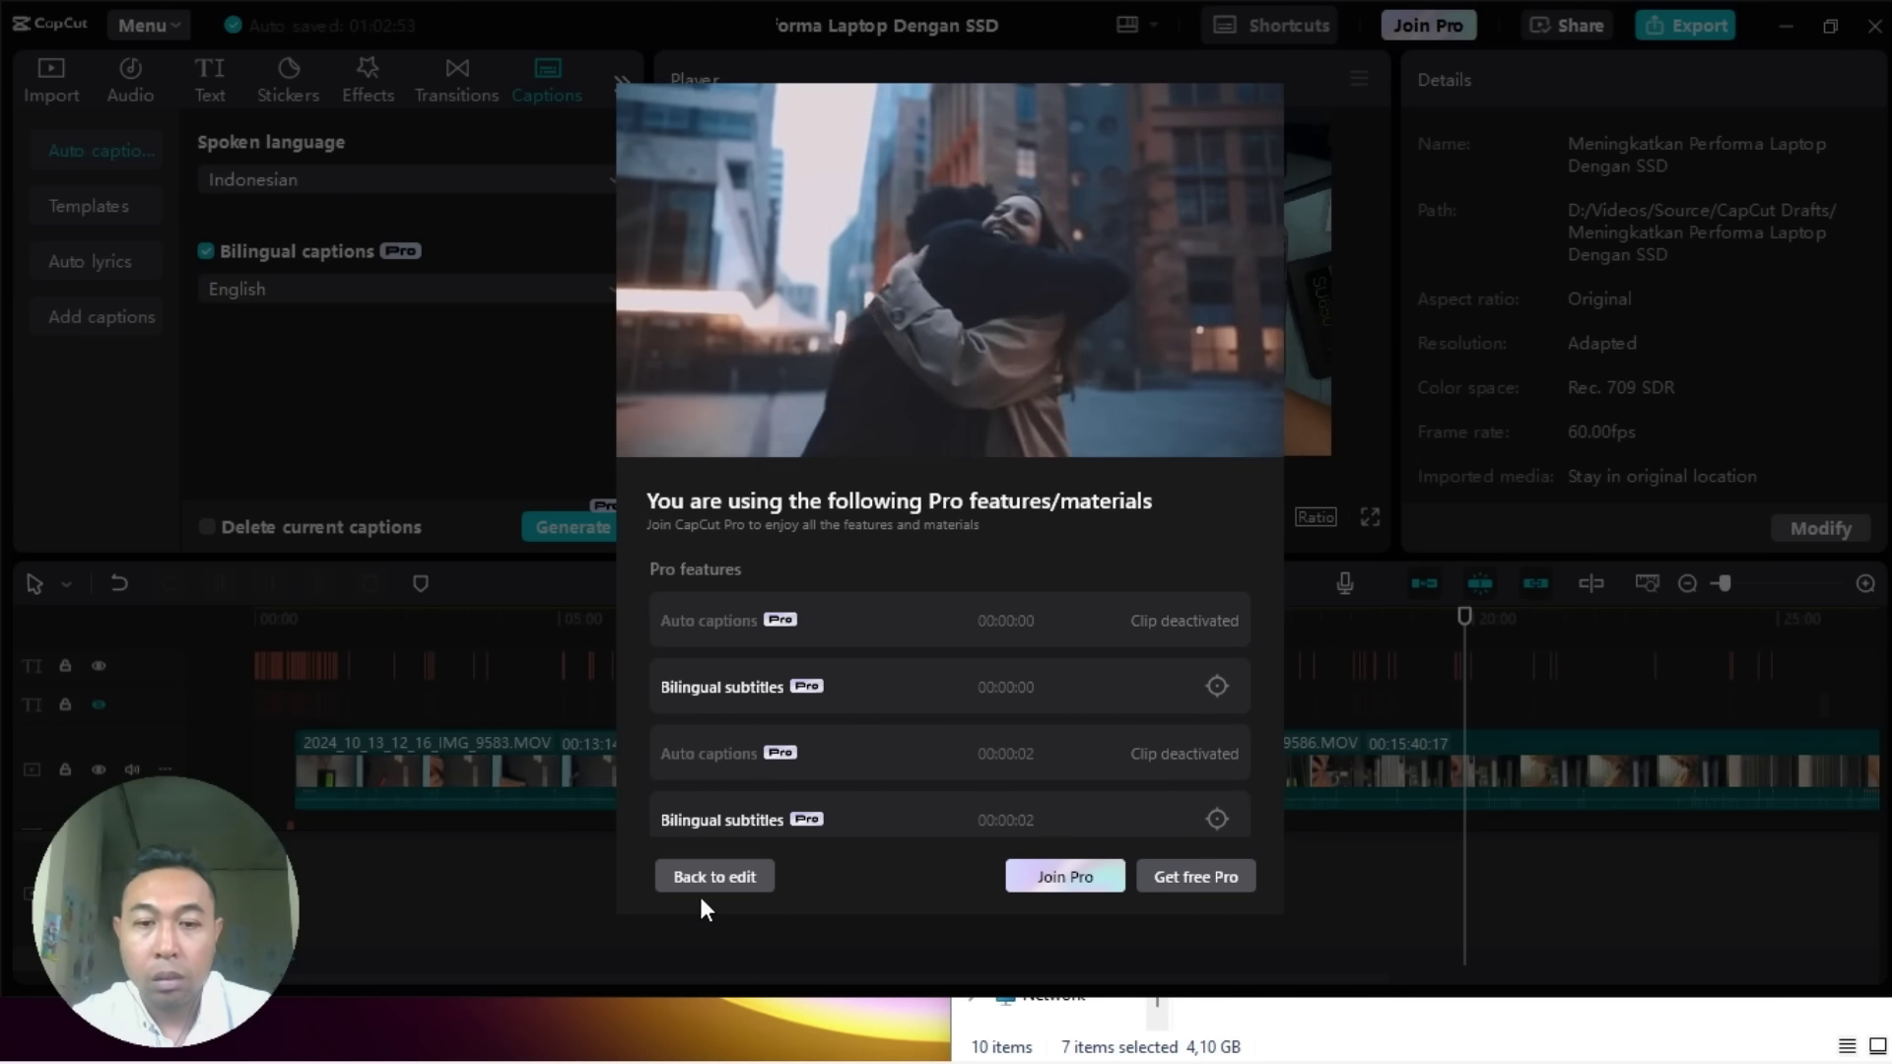
pyautogui.click(725, 876)
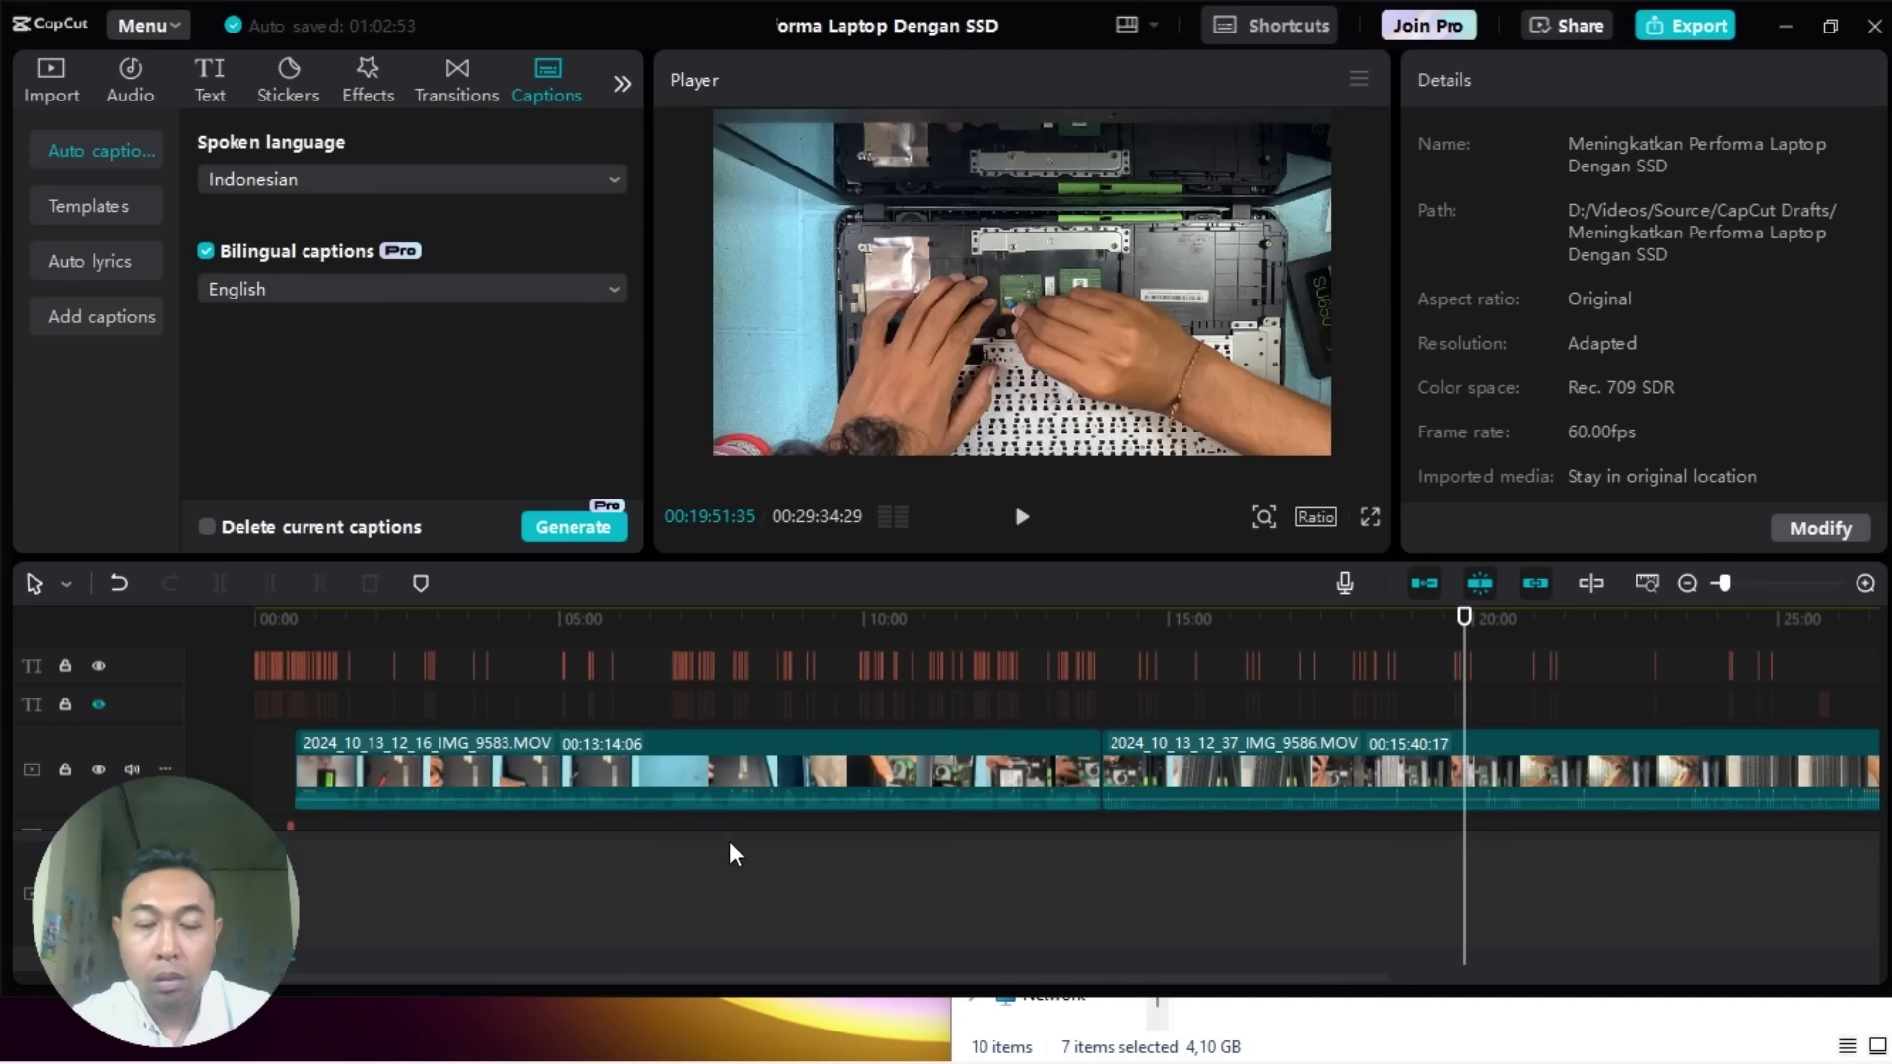
# Step: Unhide the Indonesian caption track, select its captions along the whole timeline and delete them
pyautogui.click(98, 705)
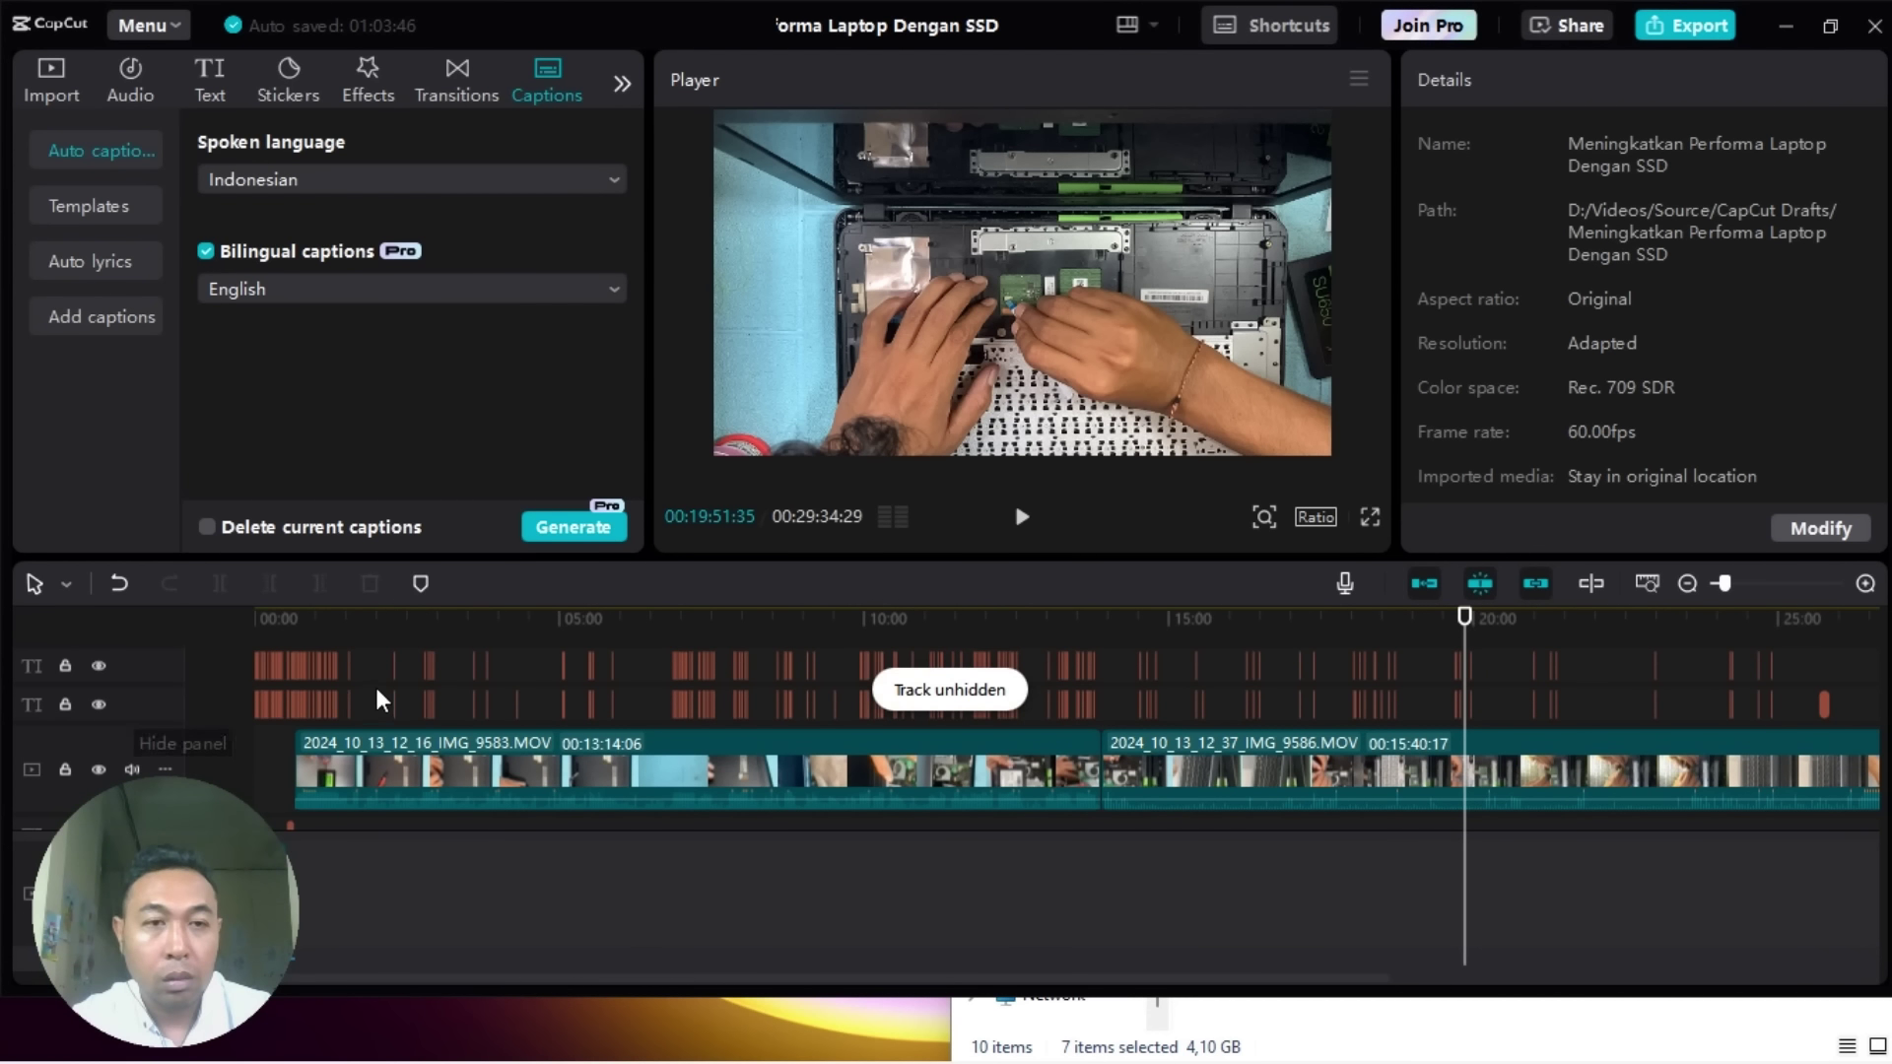
pyautogui.click(236, 710)
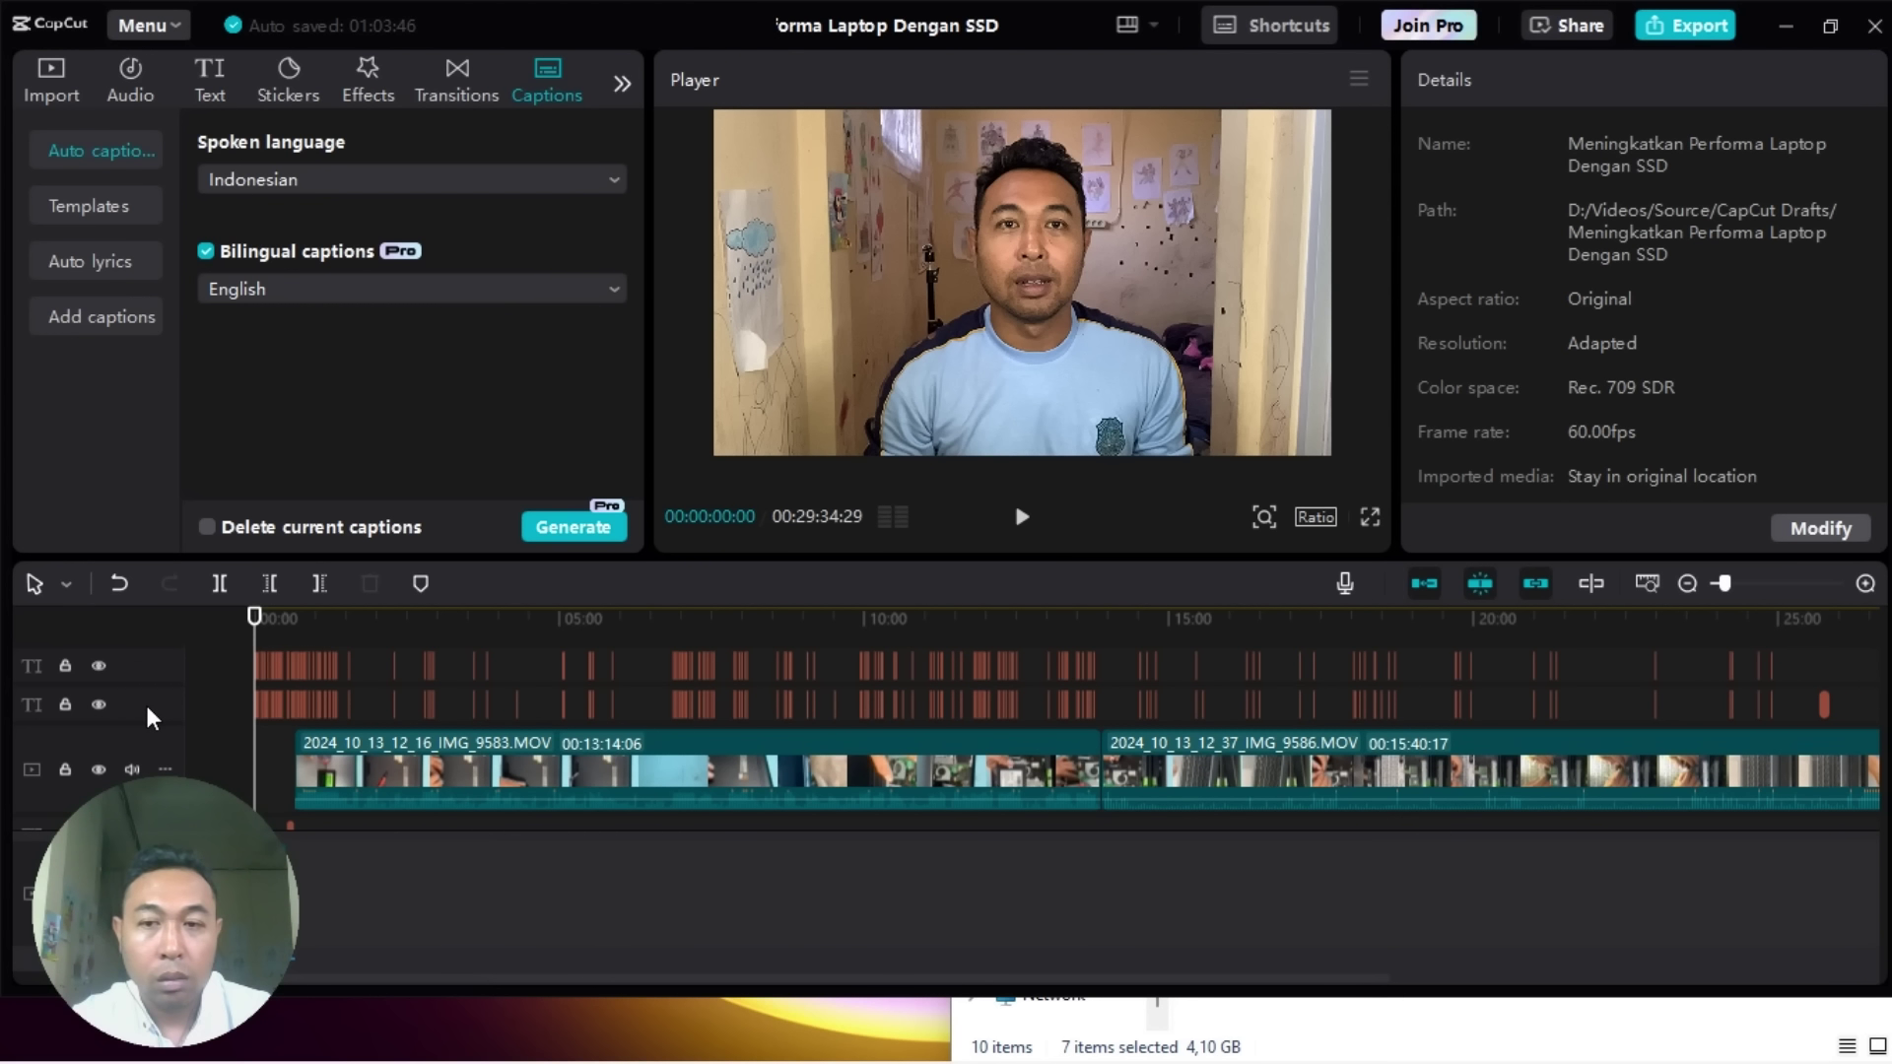
pyautogui.click(414, 734)
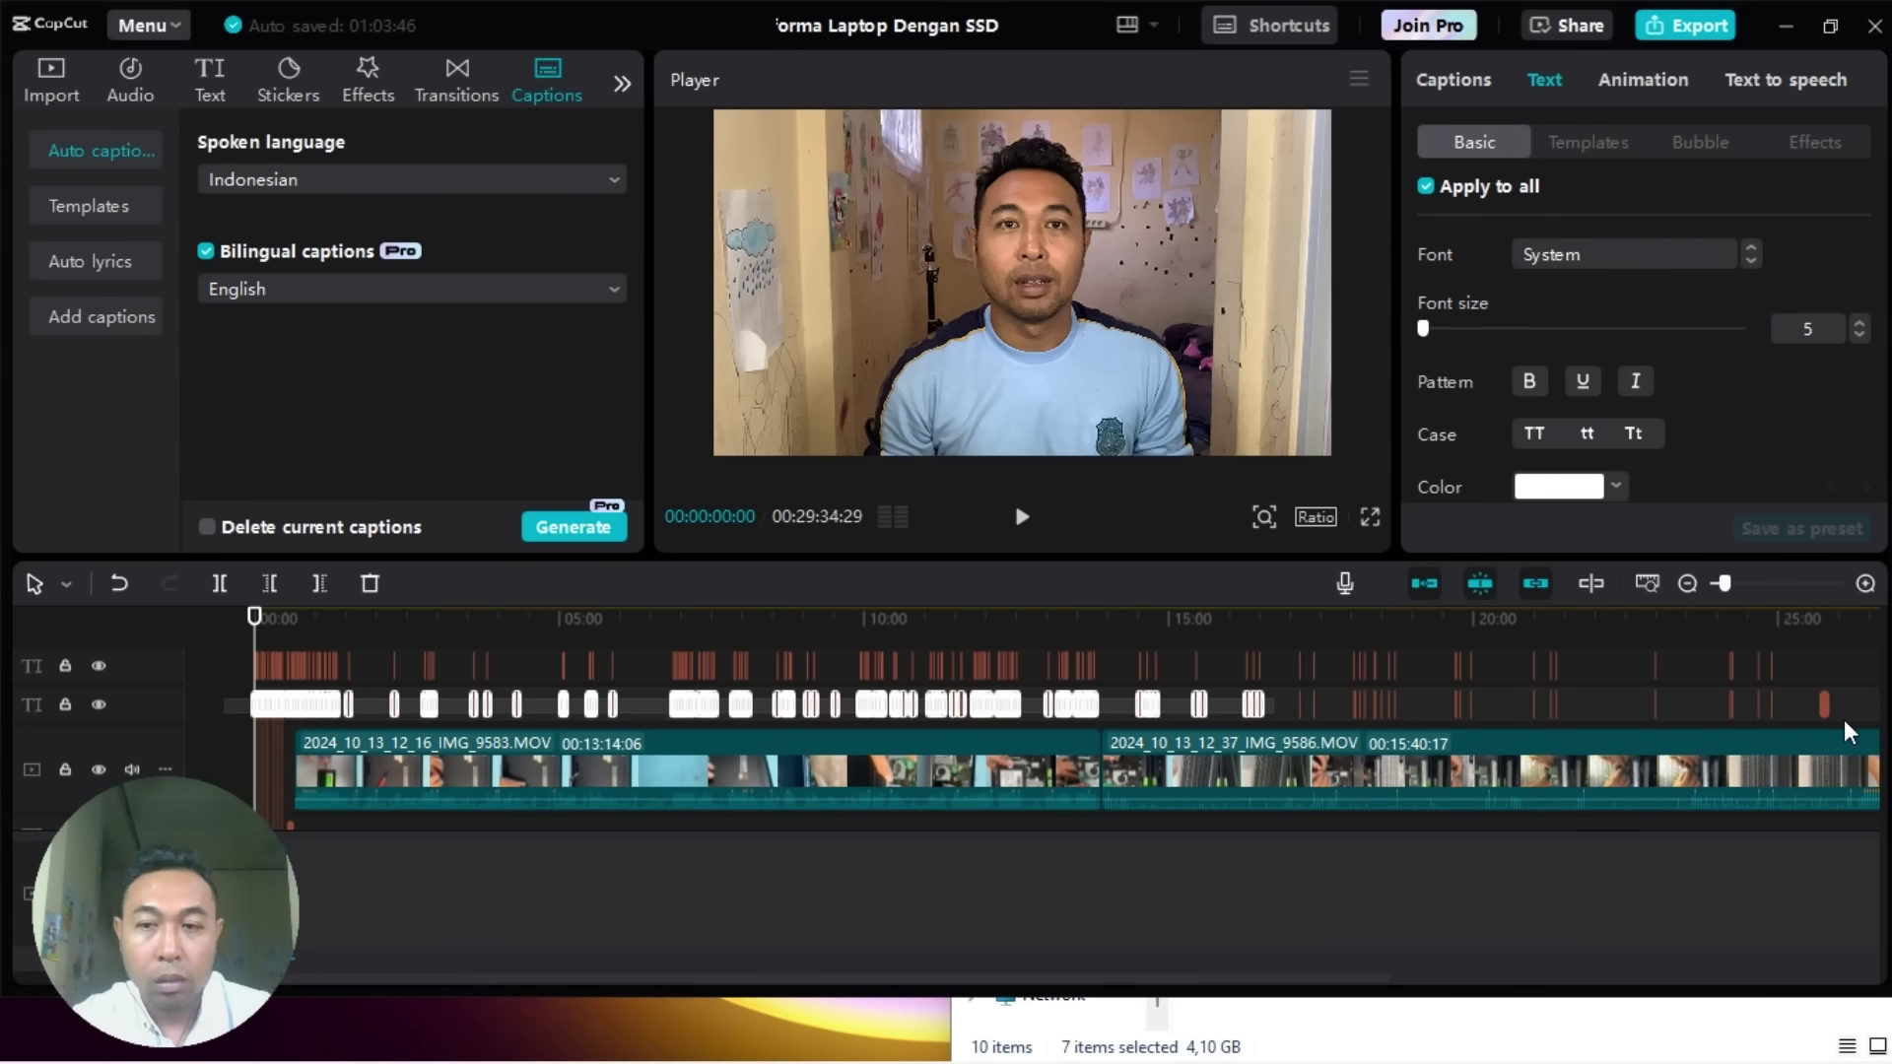
pyautogui.hscroll(2, 1021, 716)
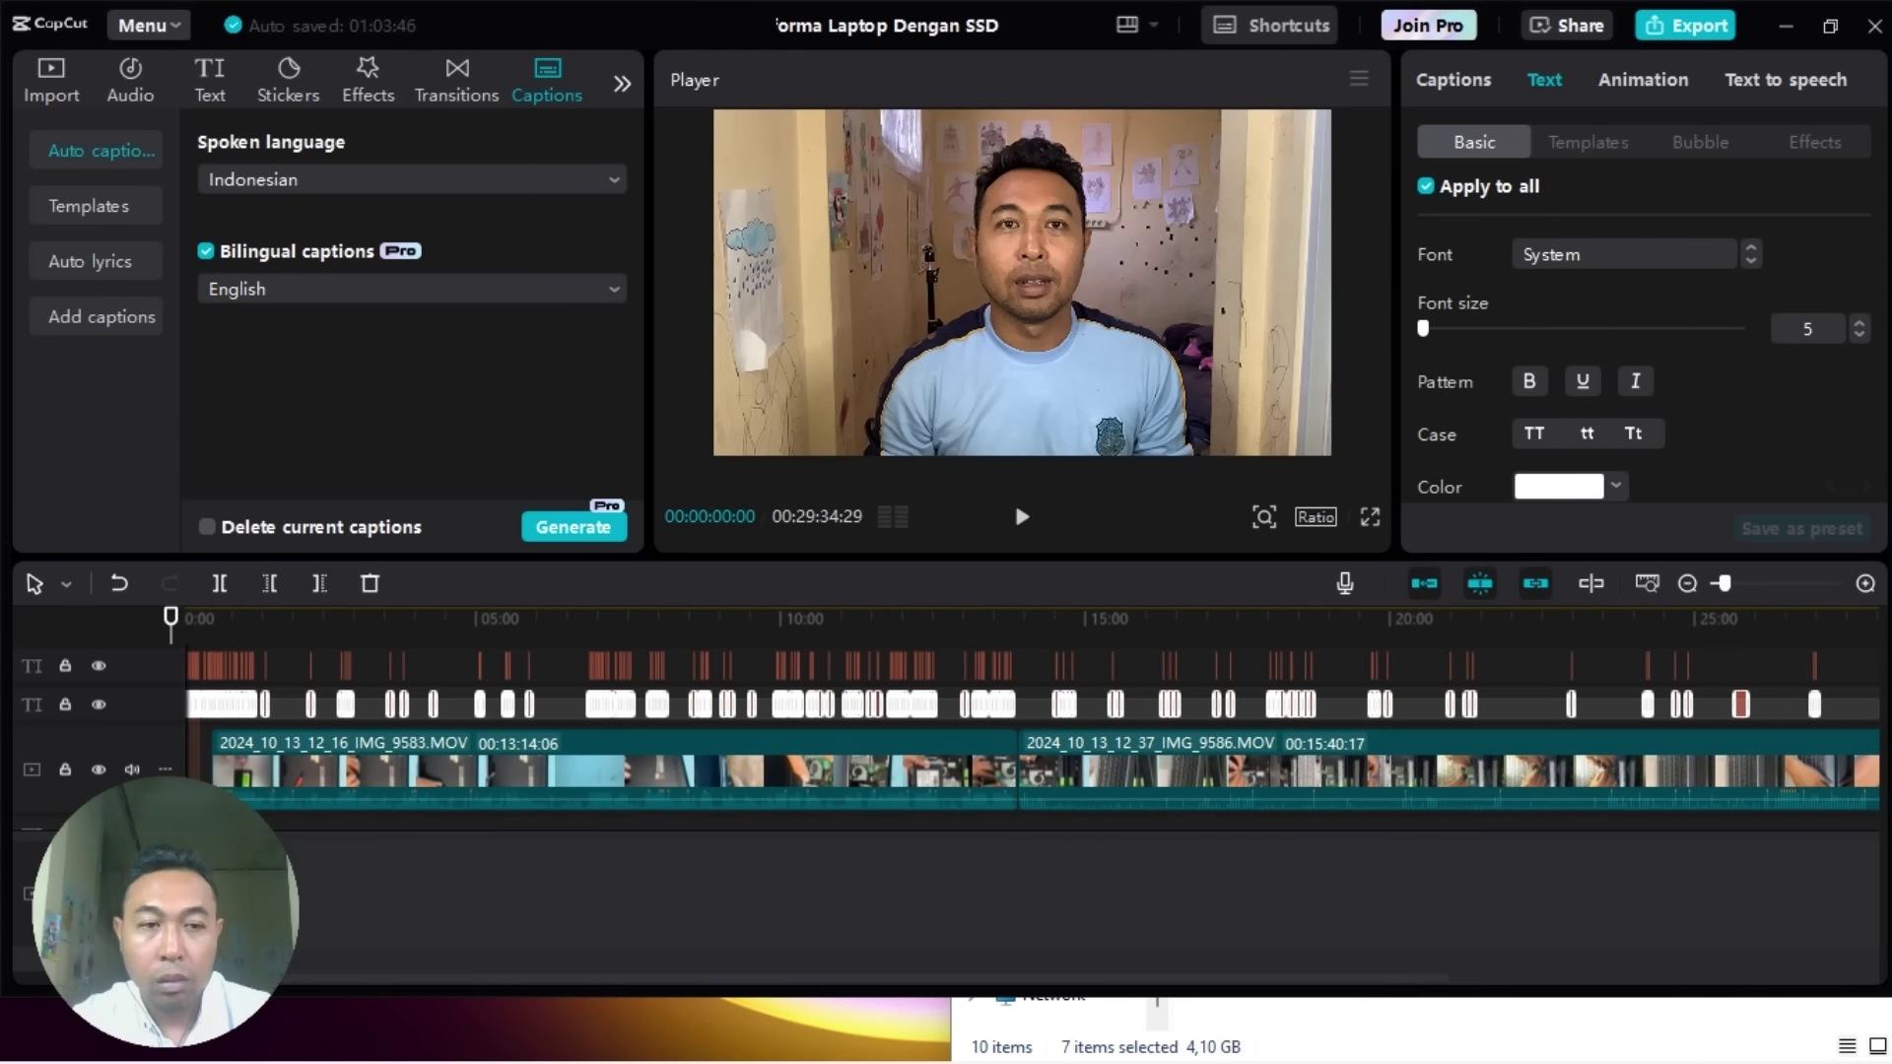
pyautogui.hscroll(10, 1548, 700)
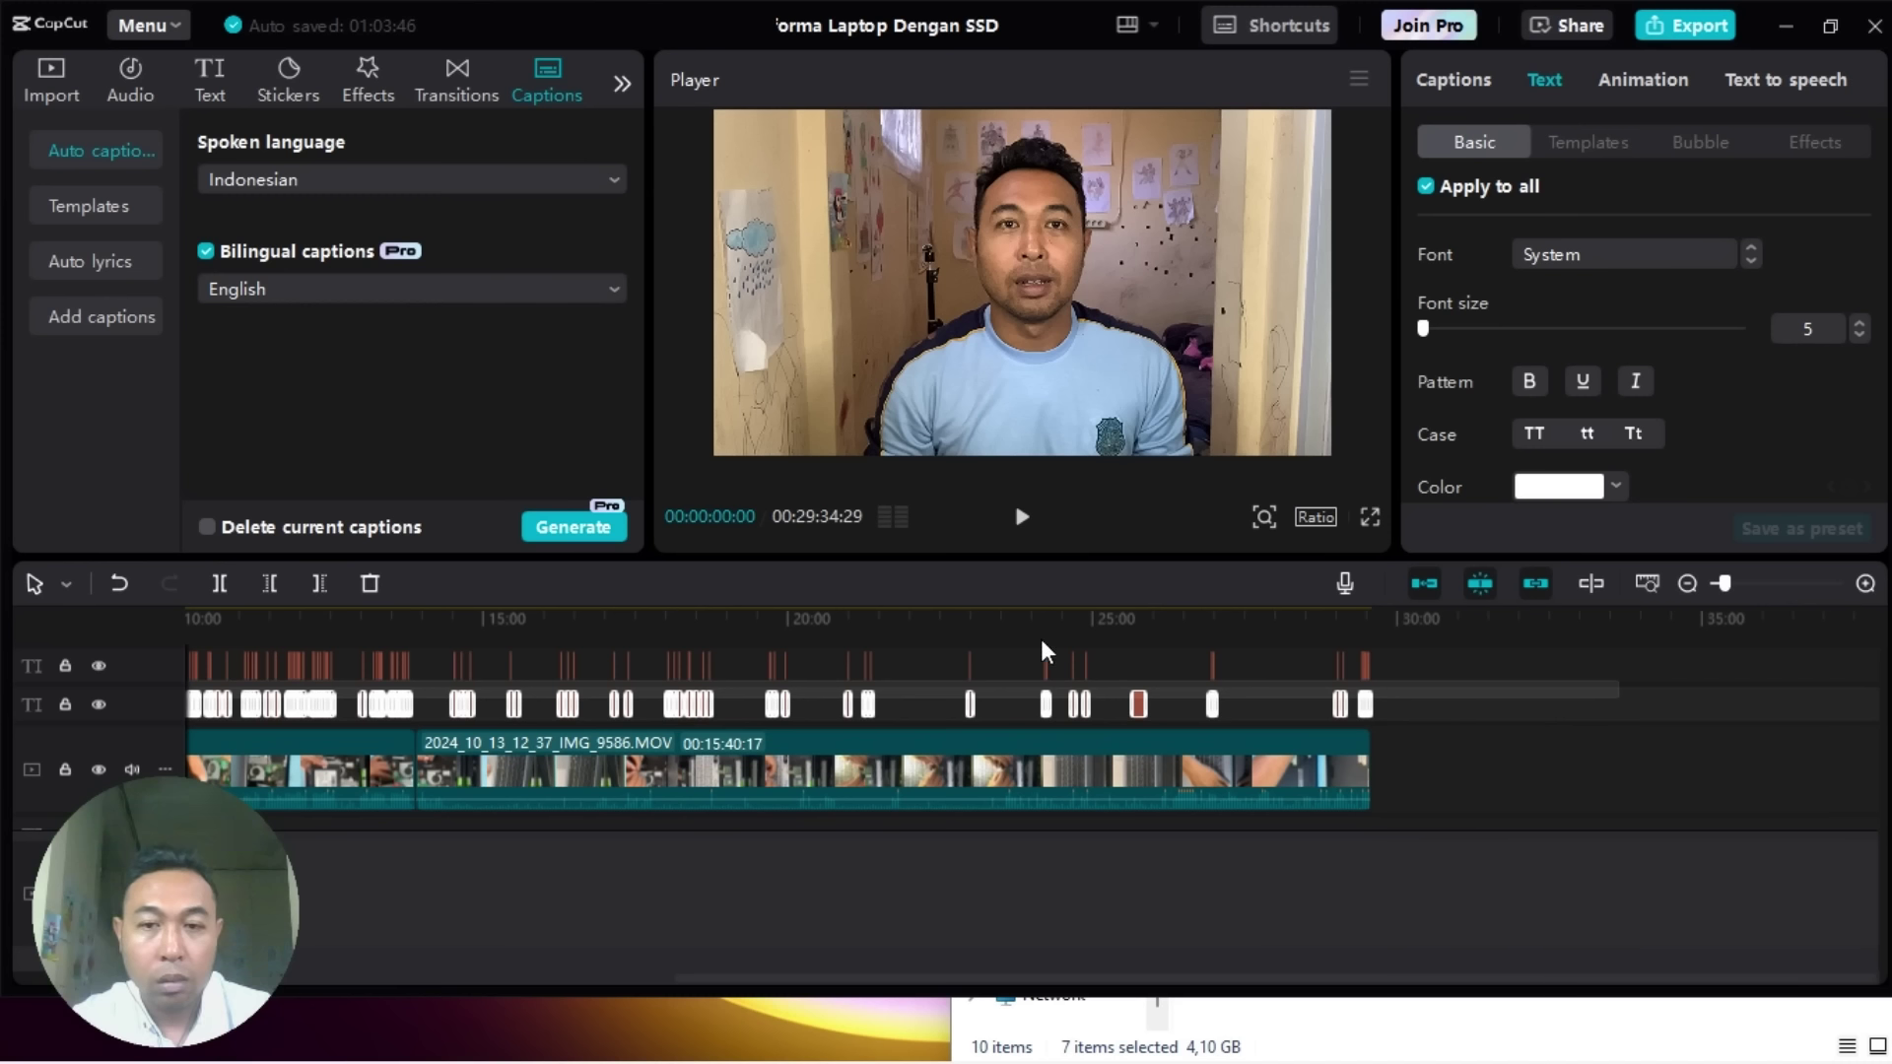
pyautogui.click(207, 527)
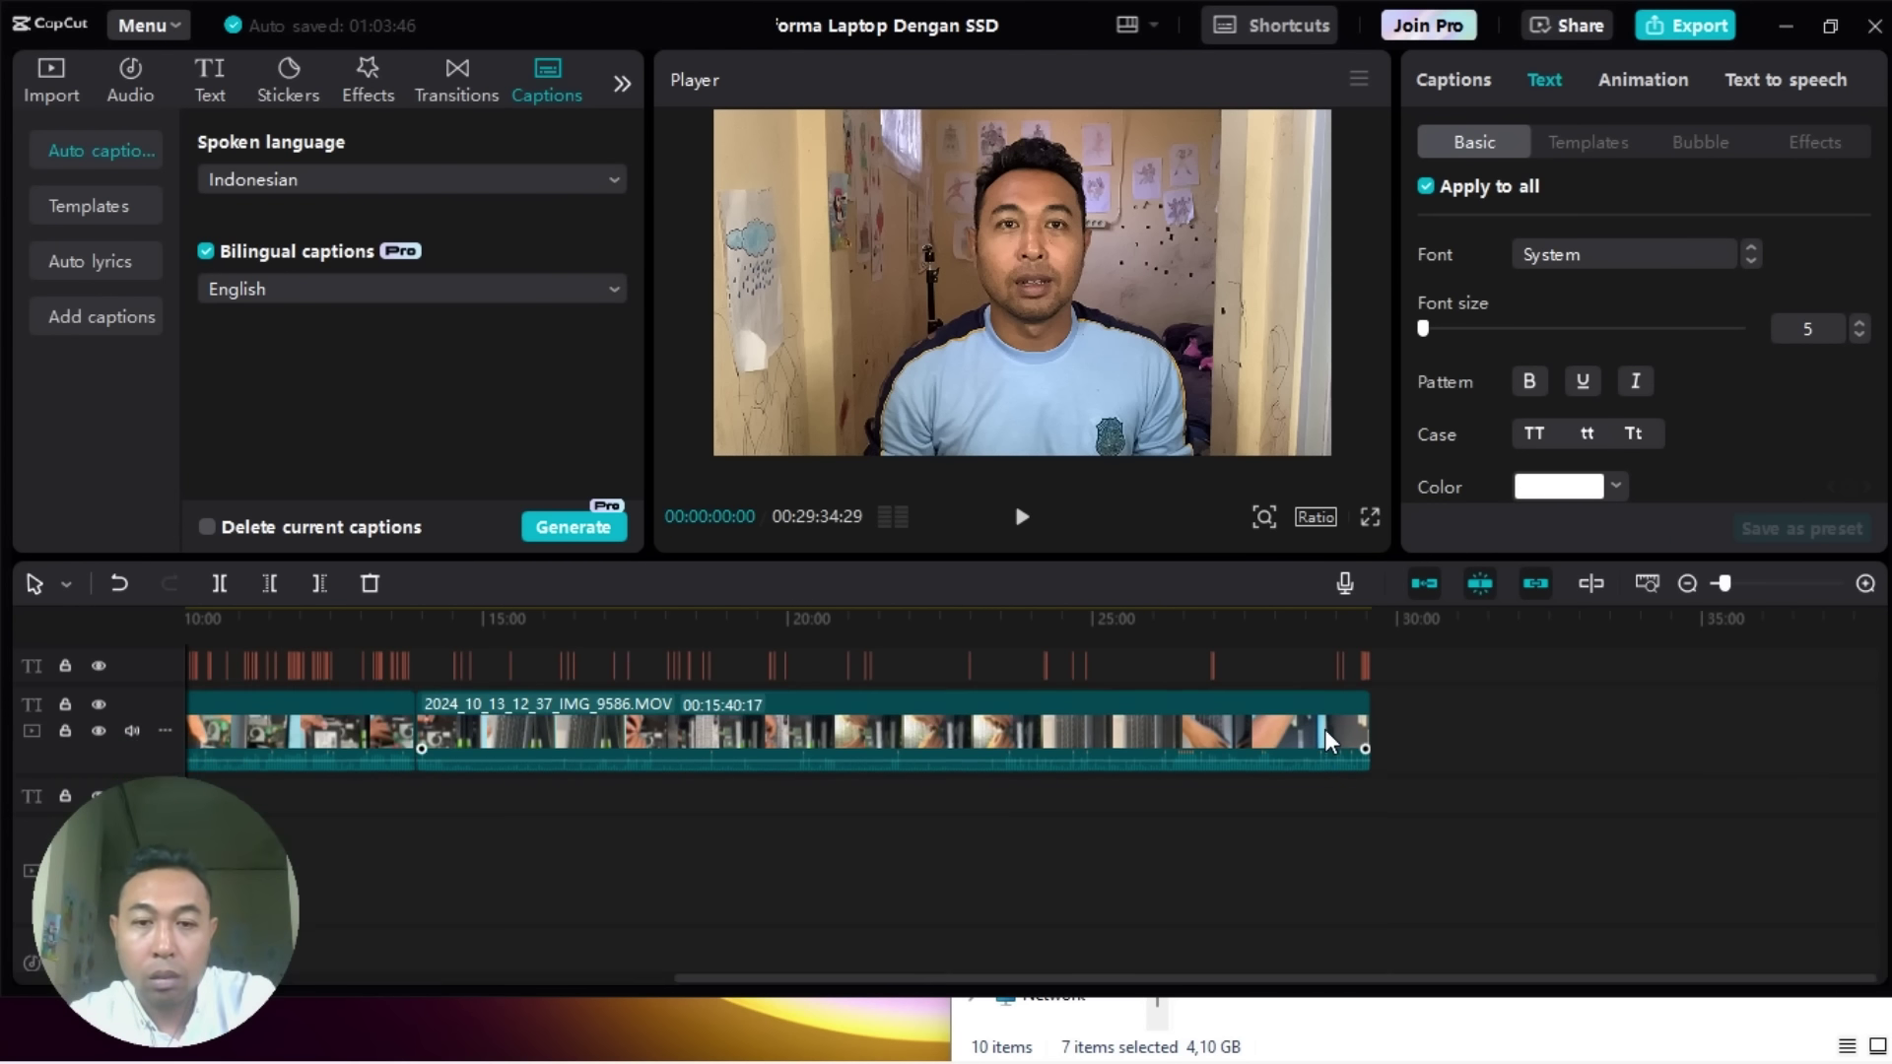
pyautogui.press('Delete')
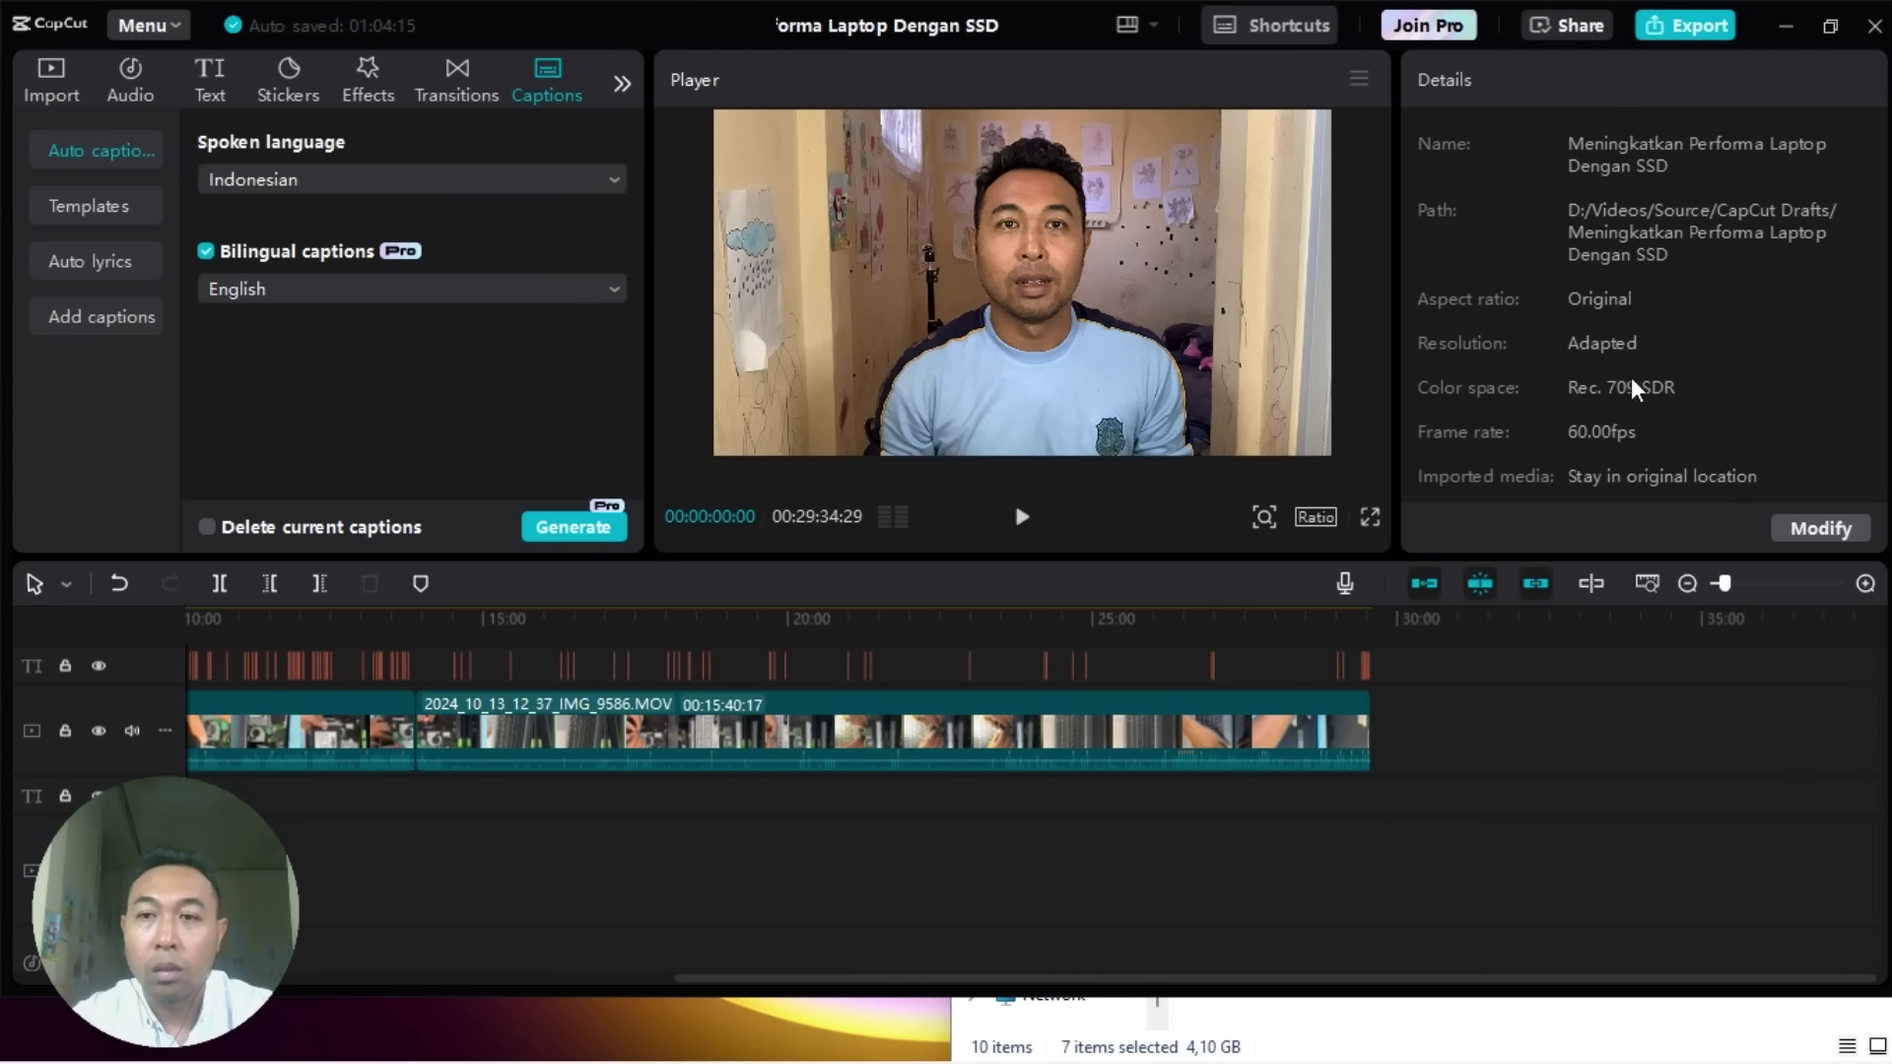
# Step: Try to export the project with only the English captions, open the Join Pro sign-in, and return to editing
pyautogui.click(1681, 25)
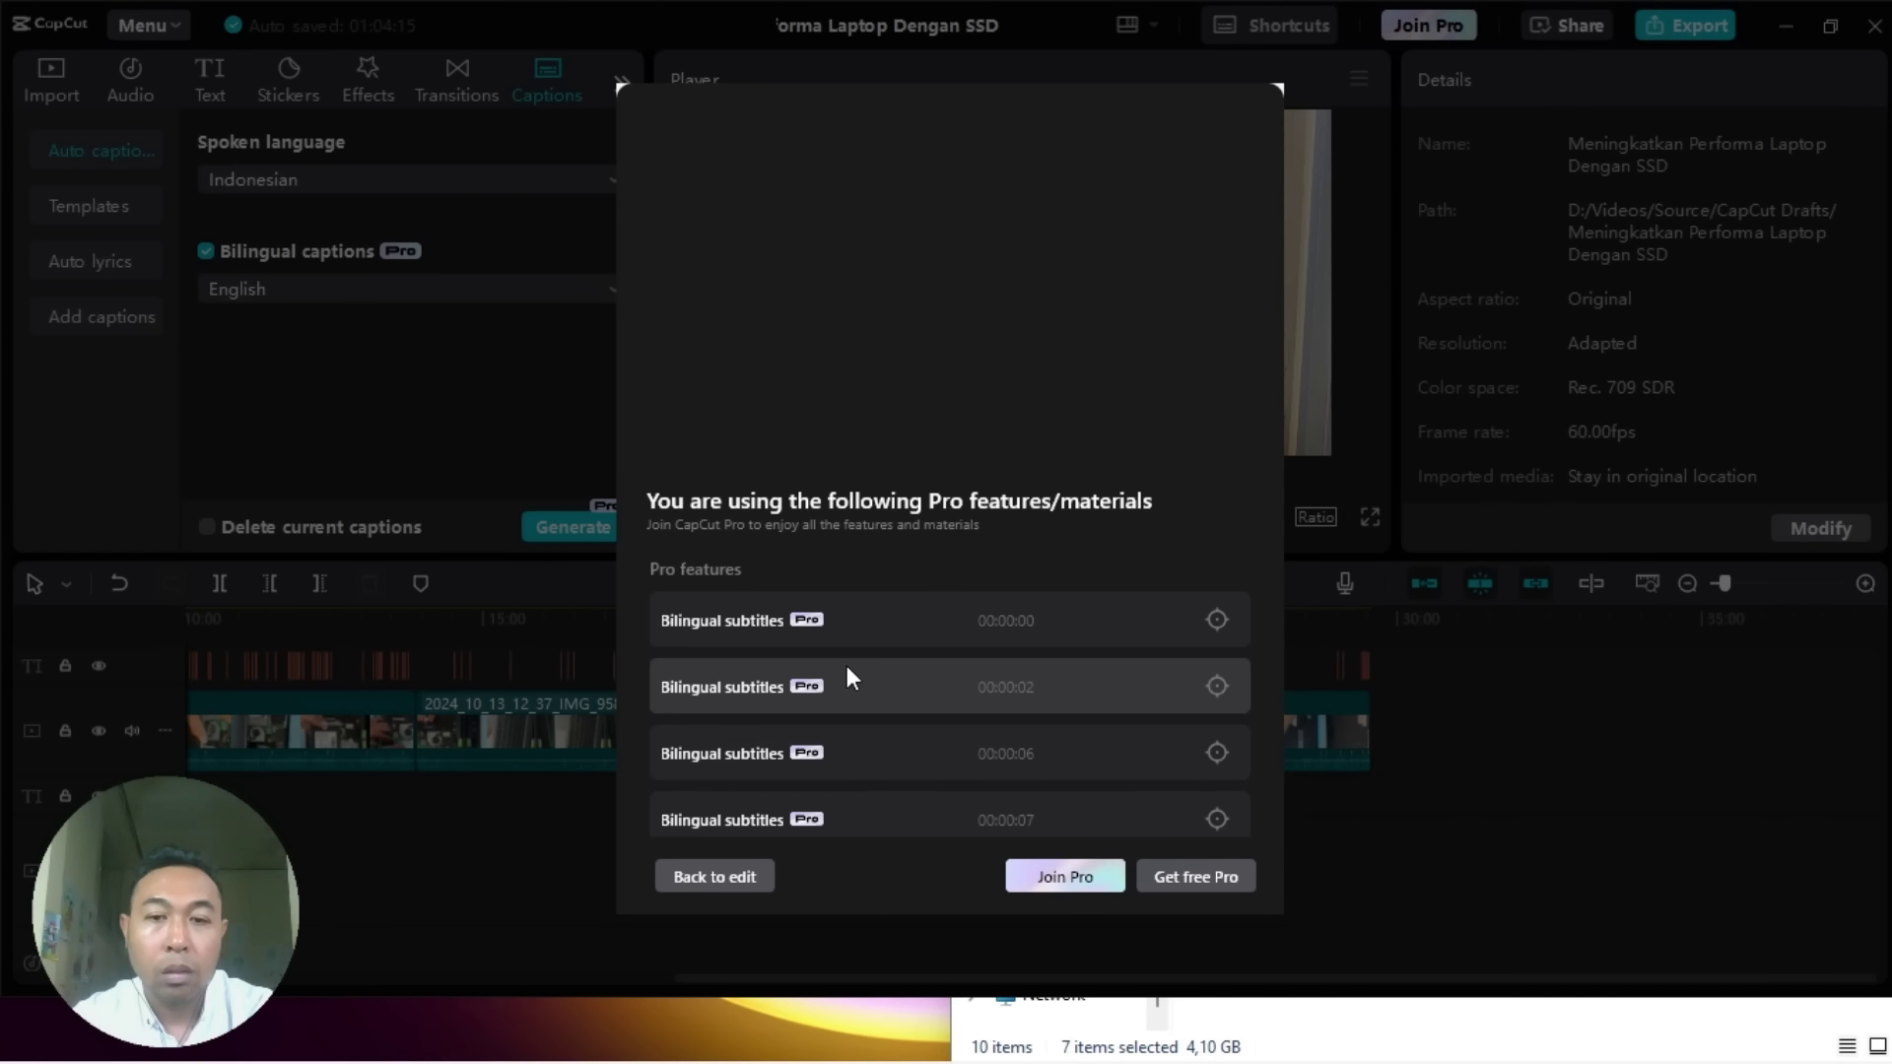
pyautogui.click(1080, 873)
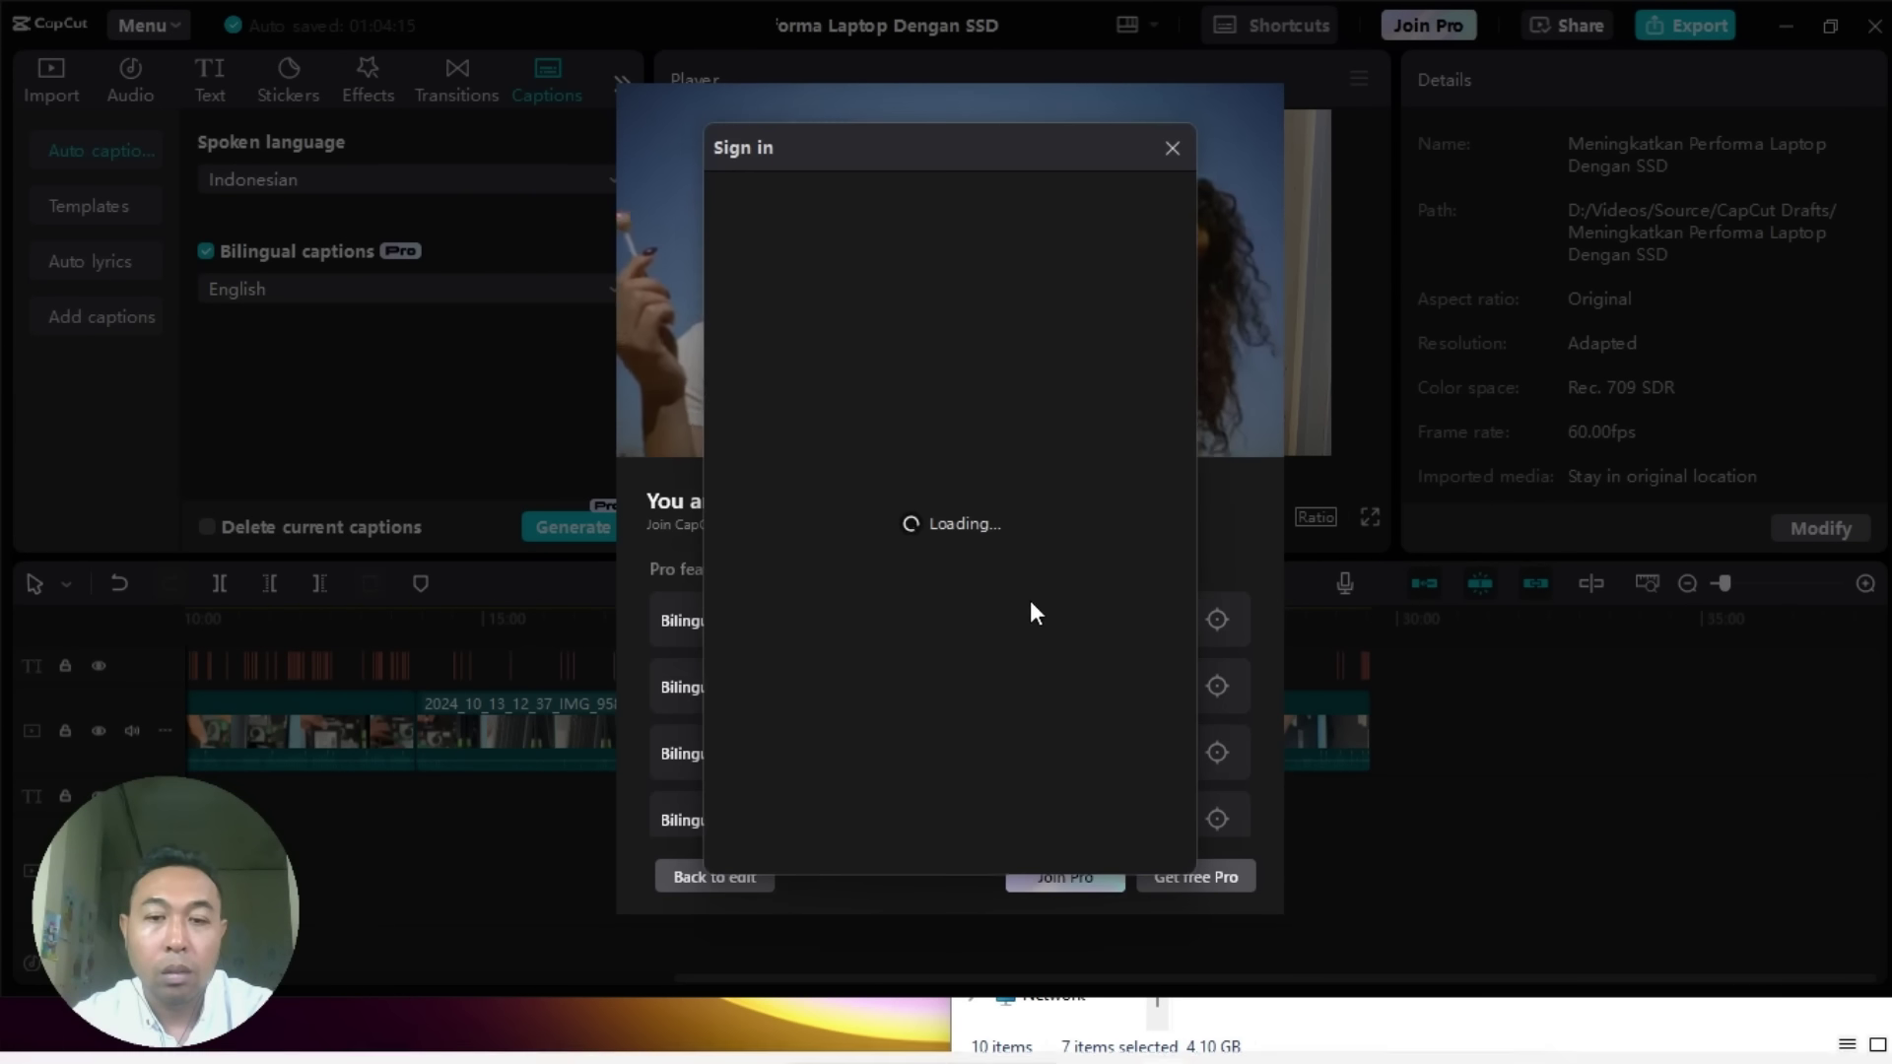
pyautogui.click(1170, 149)
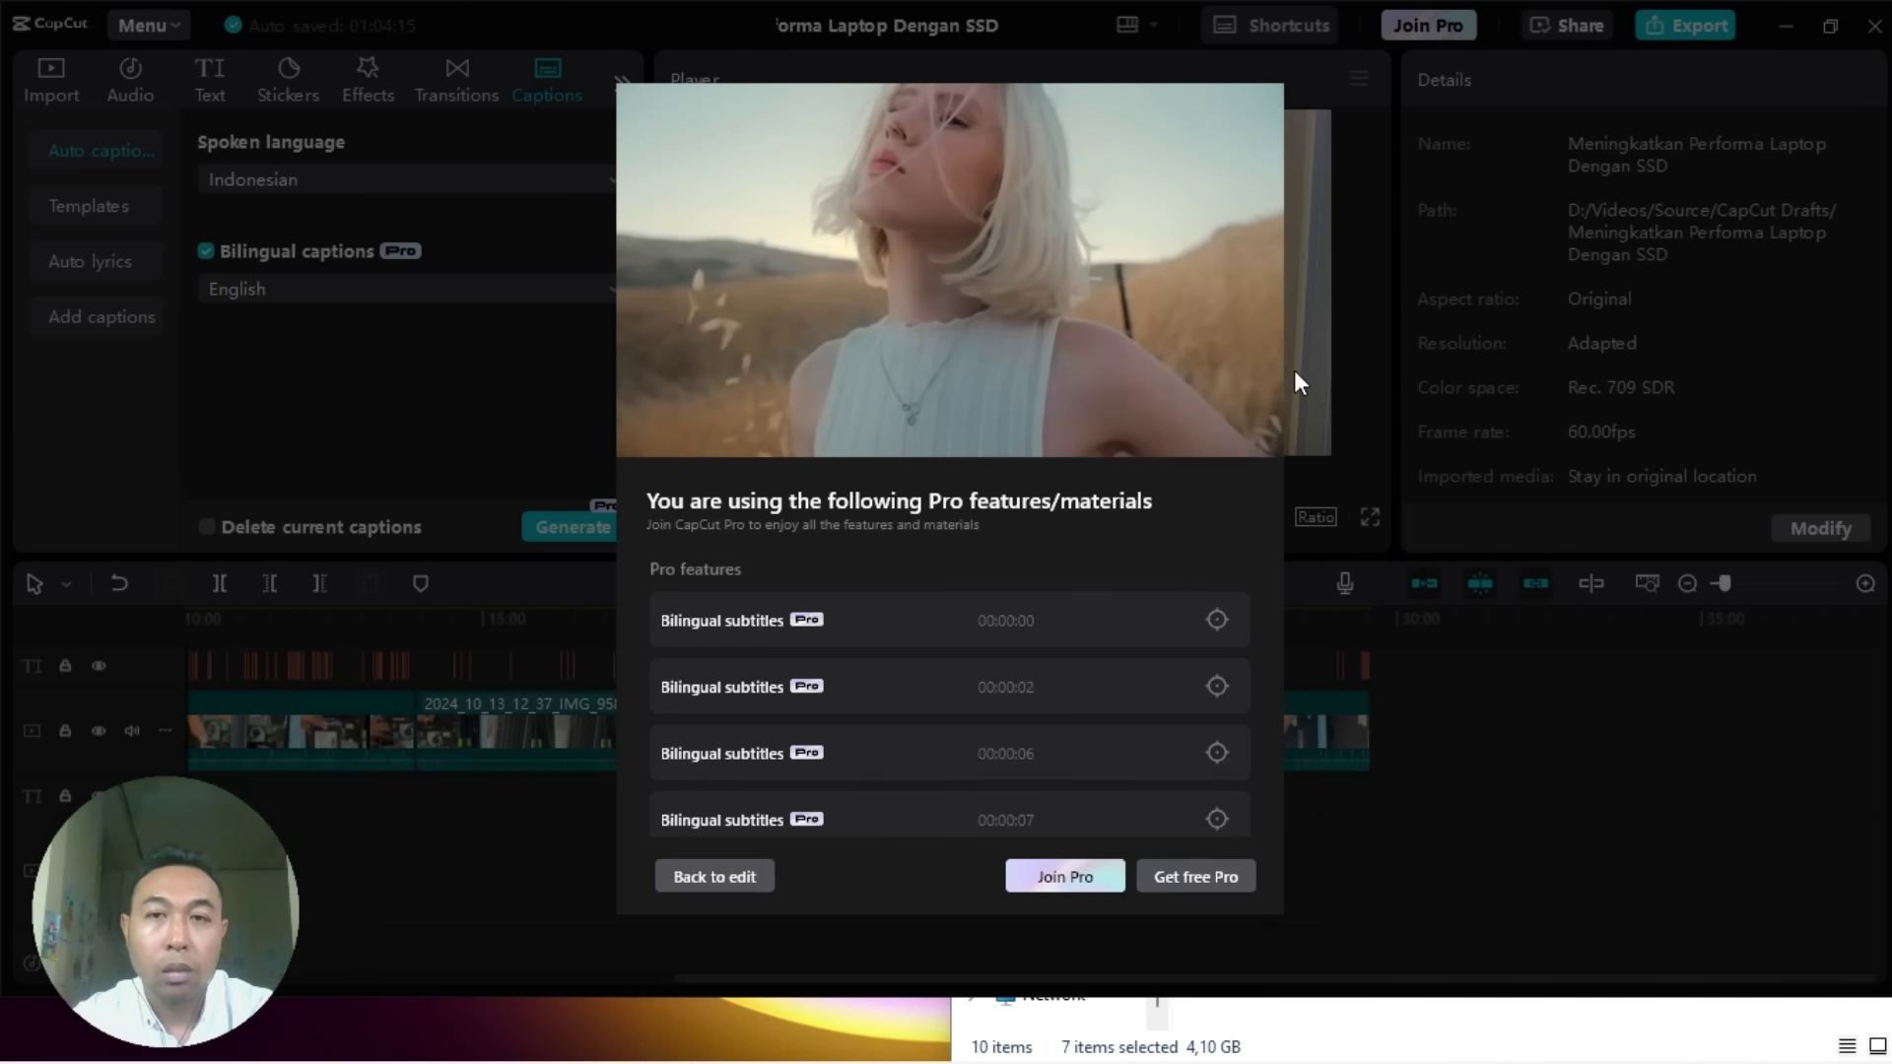
pyautogui.click(735, 884)
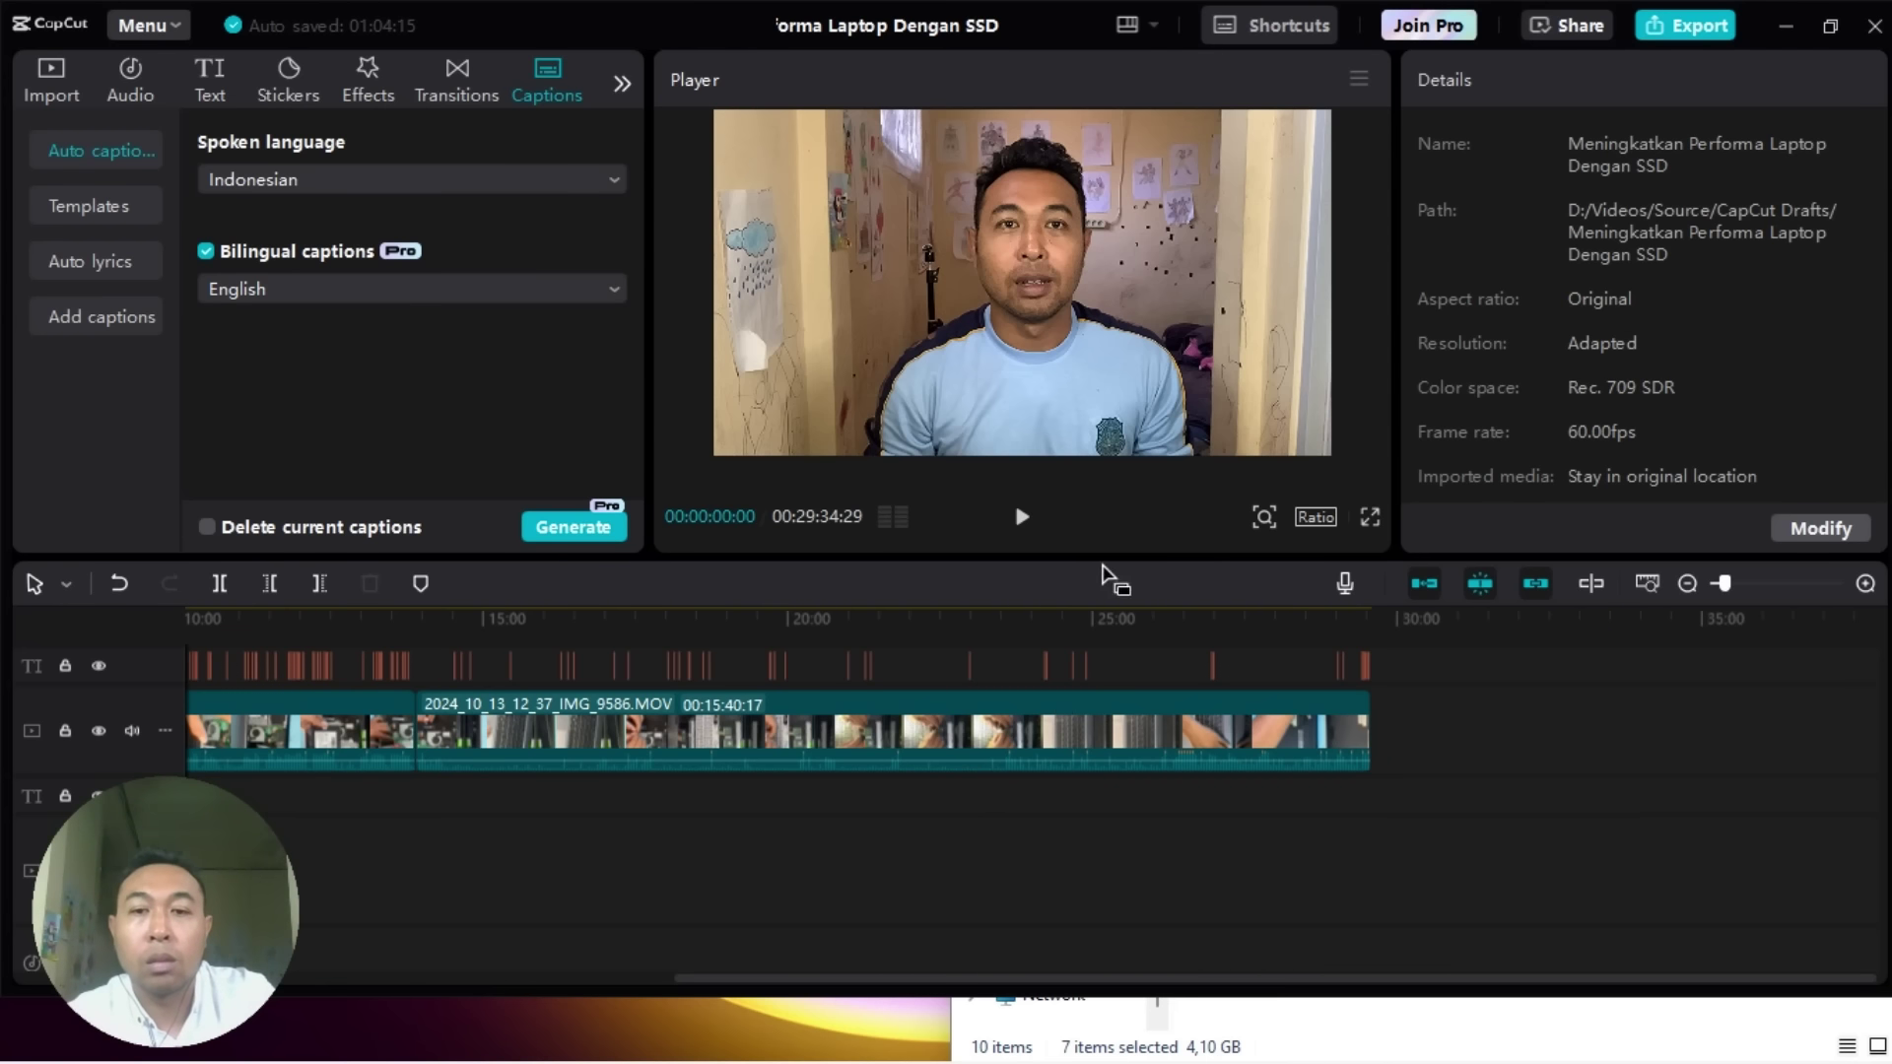
pyautogui.moveTo(1000, 12)
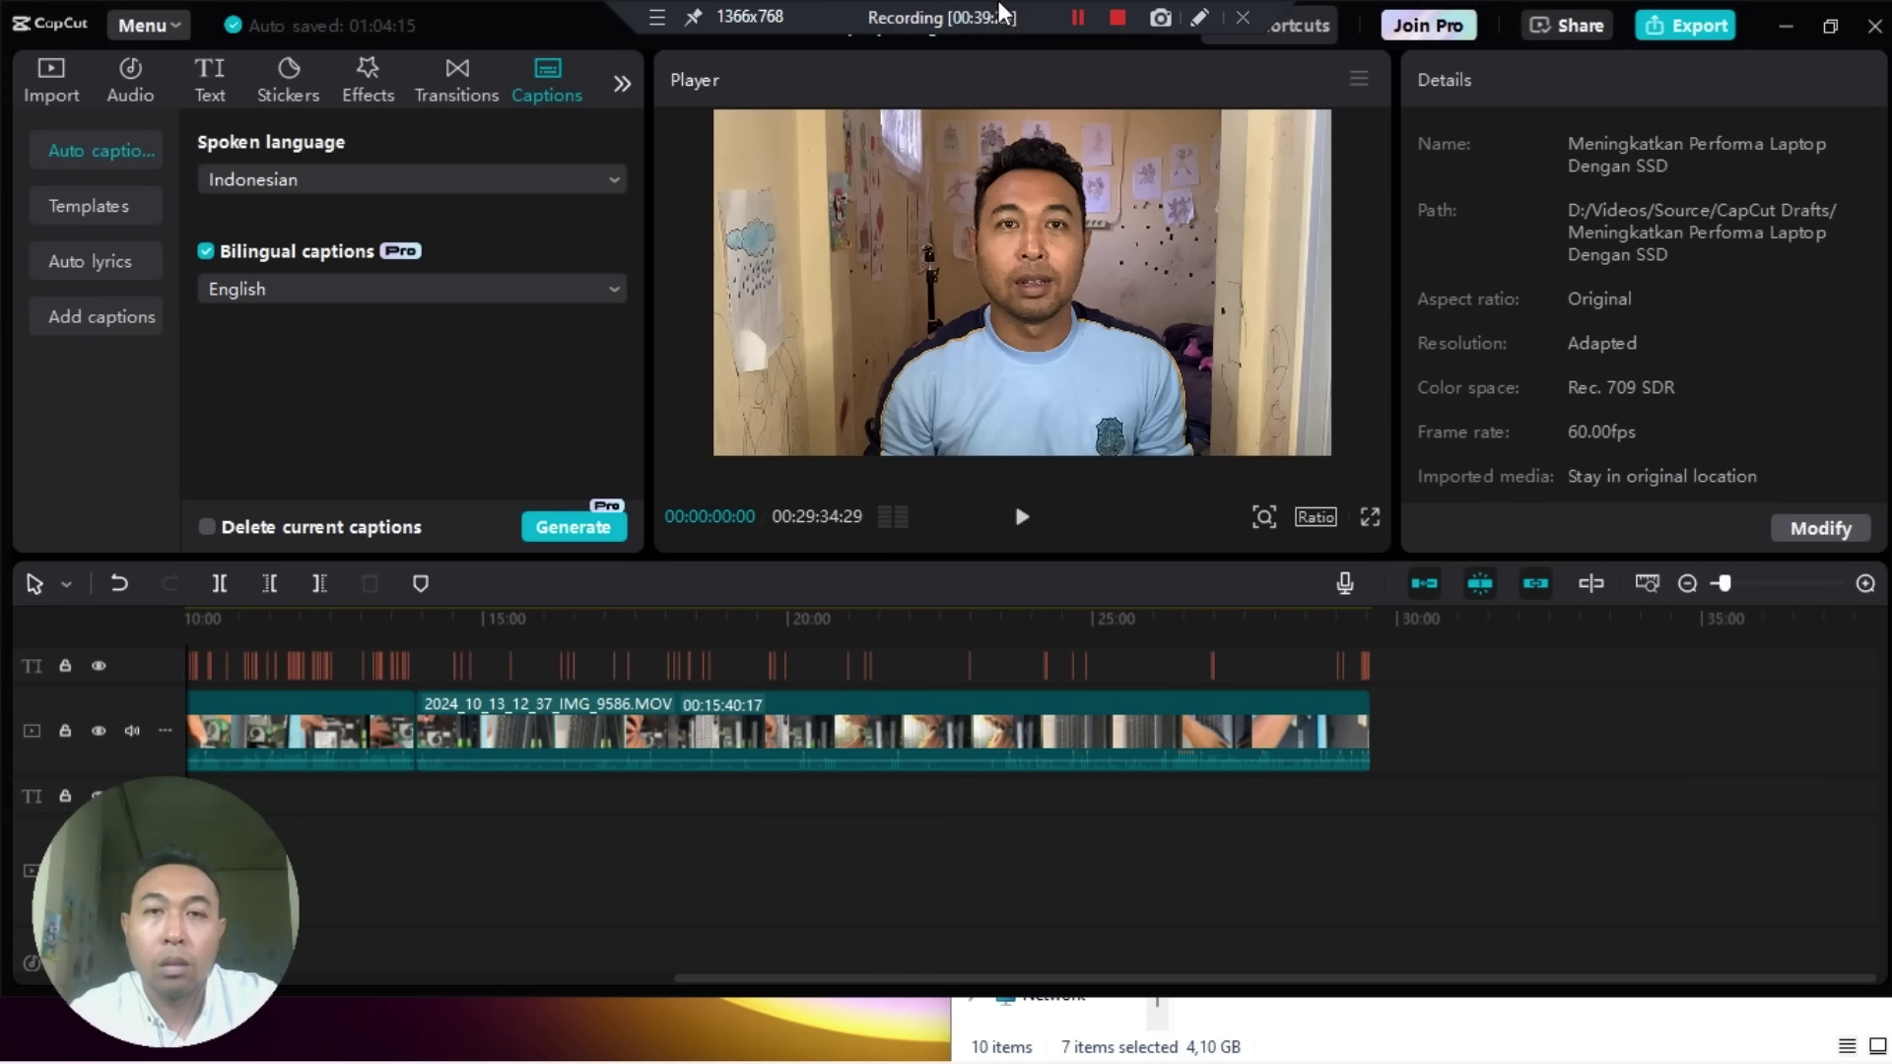